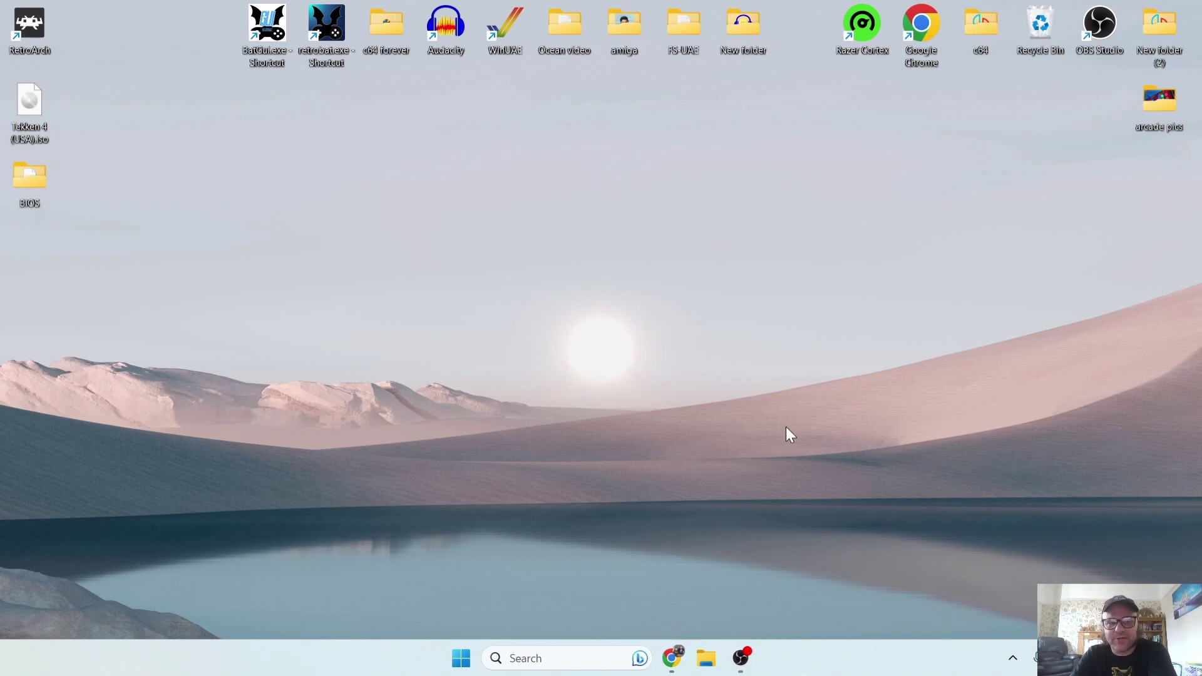
# Download the PCSX2 v1.6.0 32-bit portable Windows build (.7z) from pcsx2.net's Latest Stable options.
pyautogui.click(672, 657)
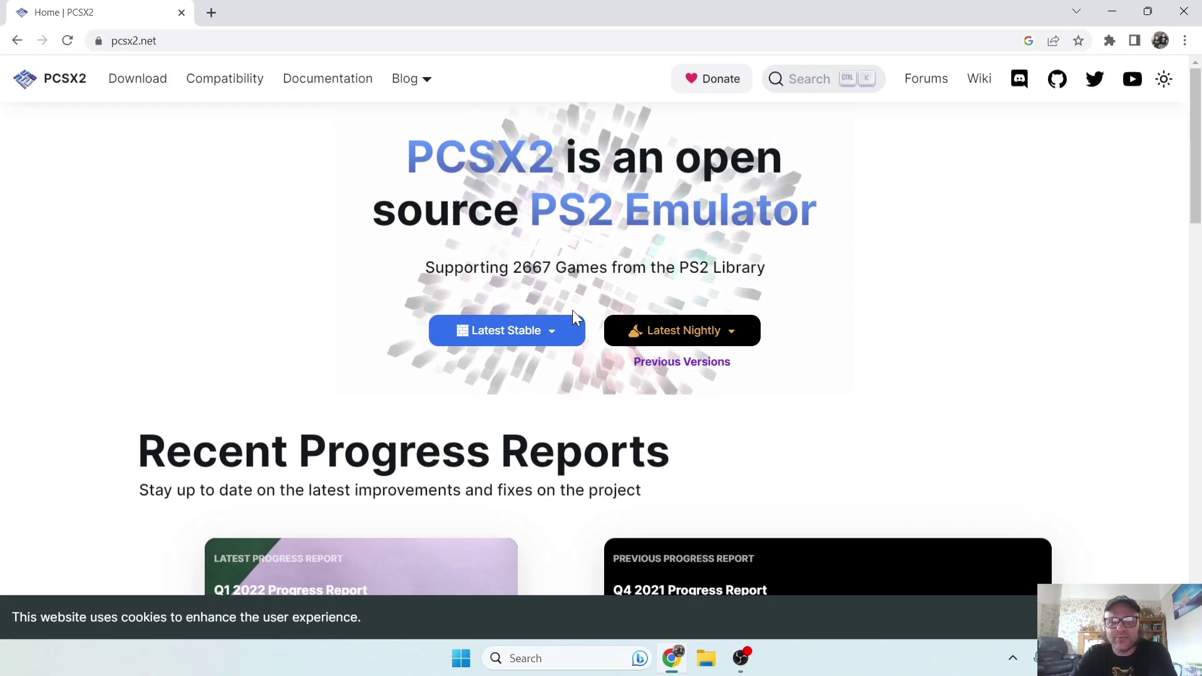
pyautogui.click(560, 337)
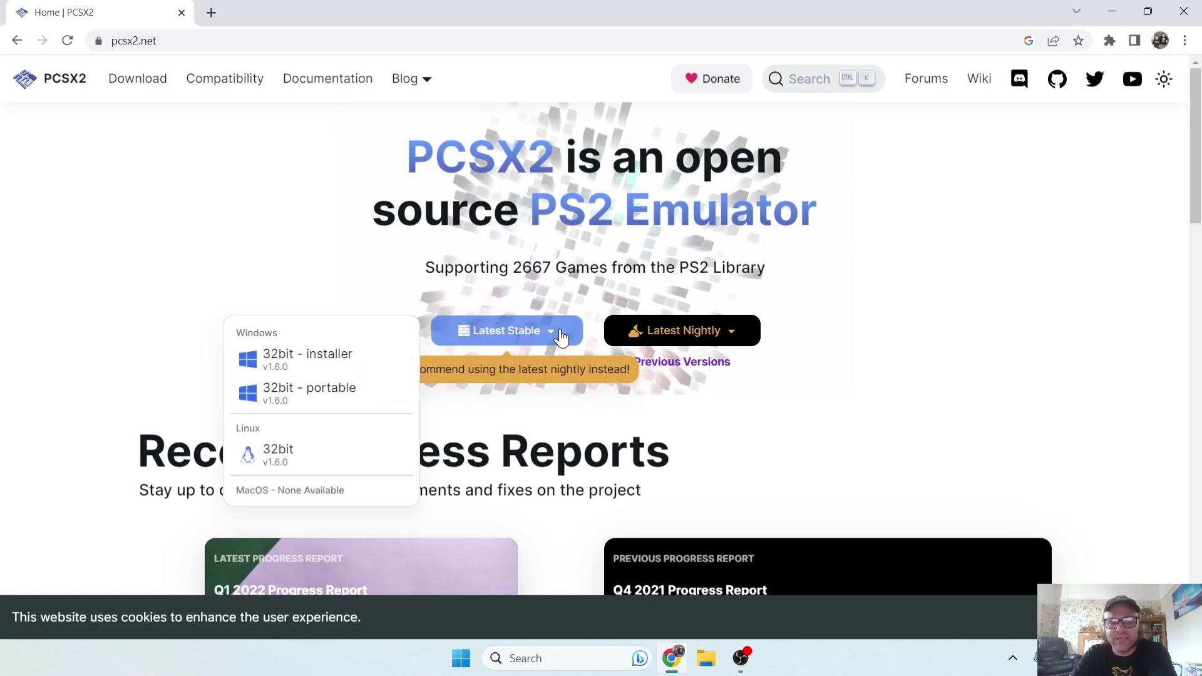
pyautogui.click(301, 399)
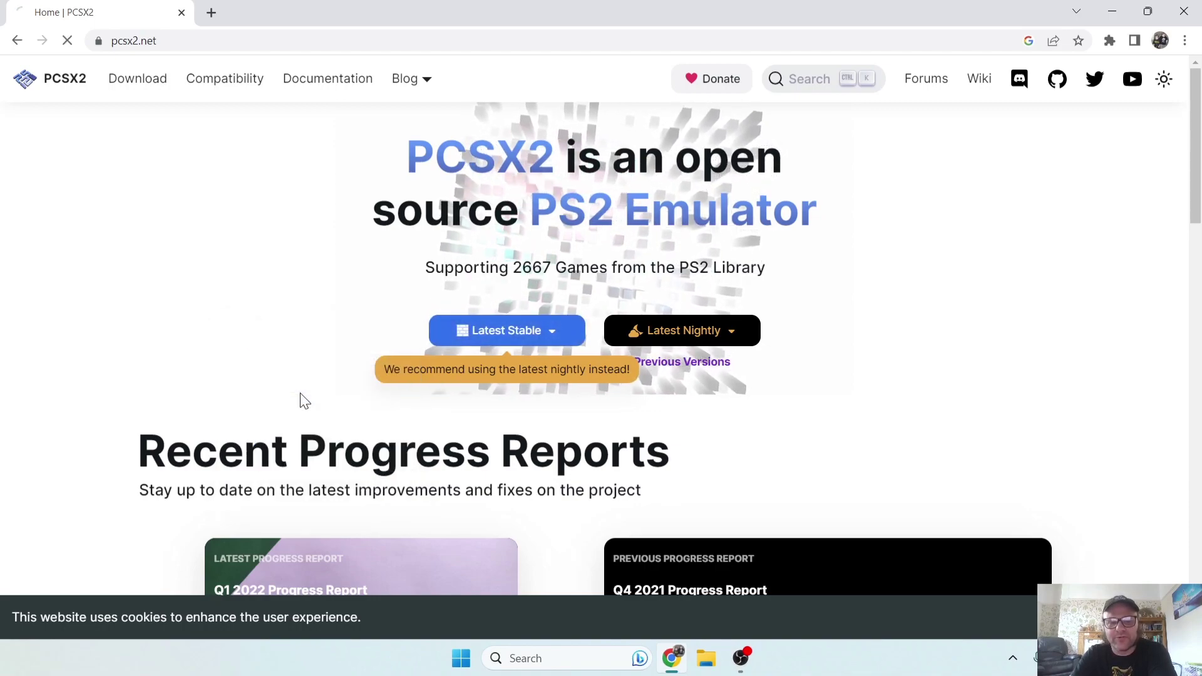
# Open the downloaded .7z in WinRAR, drag the PCSX2 1.6.0 folder onto the desktop, and close WinRAR.
pyautogui.doubleClick(655, 5)
pyautogui.click(552, 618)
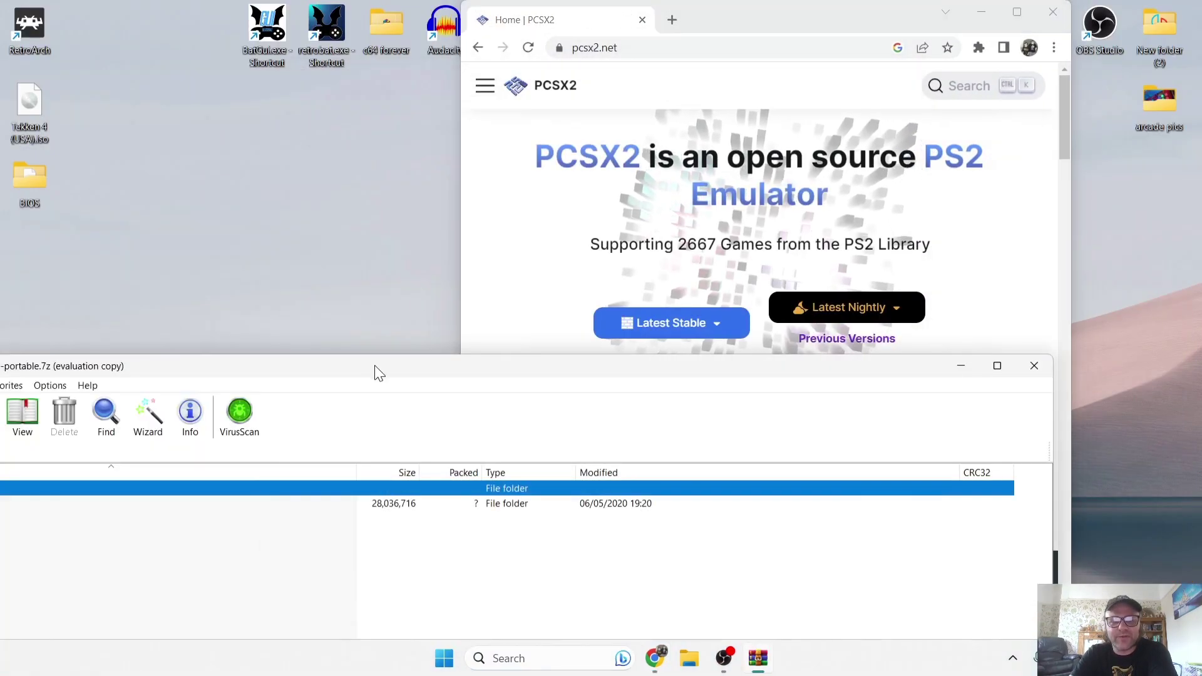
pyautogui.moveTo(374, 366); pyautogui.dragTo(761, 145)
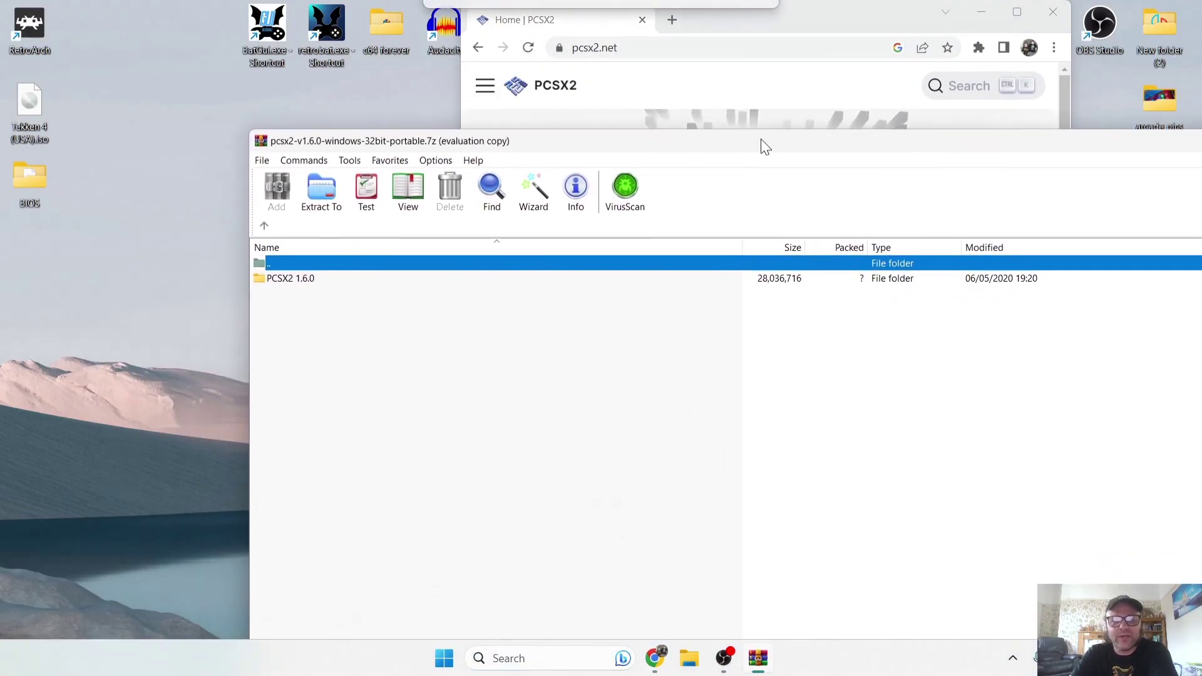
pyautogui.click(311, 278)
pyautogui.moveTo(308, 277); pyautogui.dragTo(116, 297)
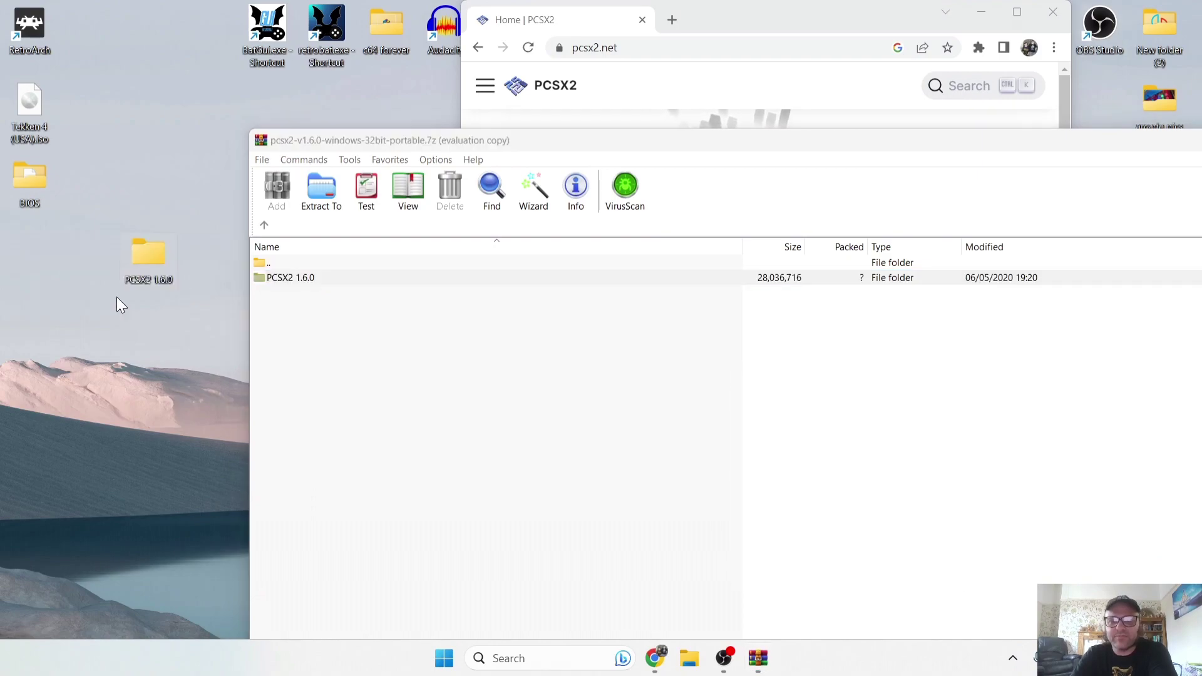
pyautogui.moveTo(945, 150); pyautogui.dragTo(494, 195)
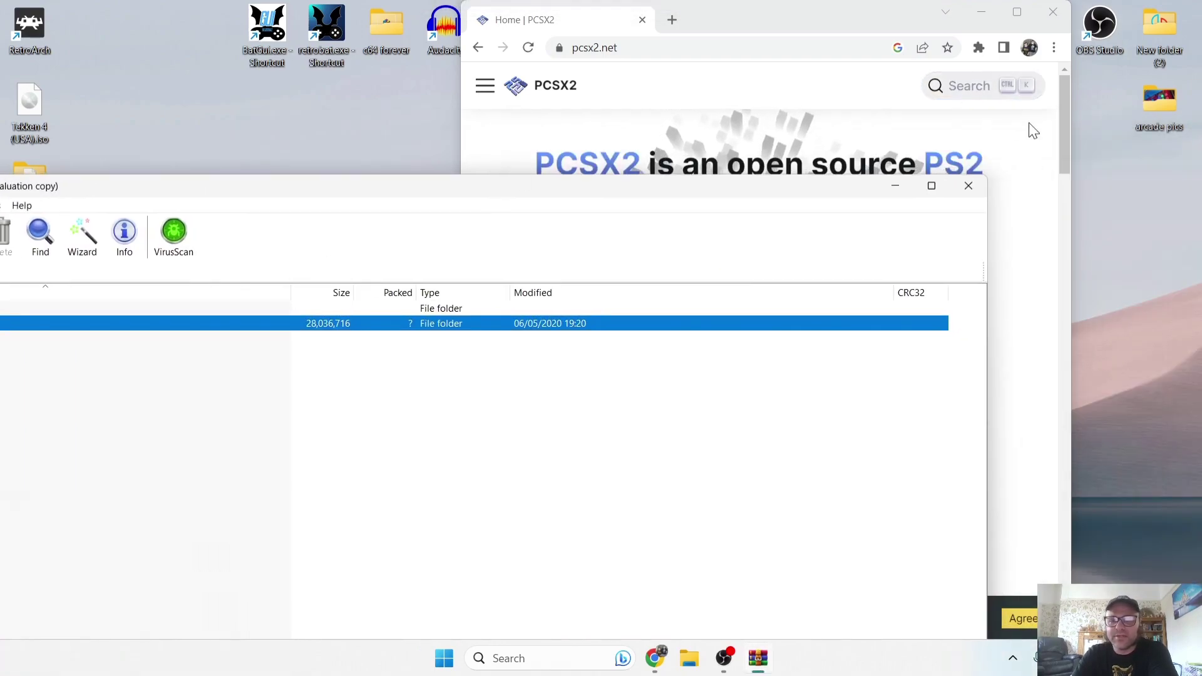
pyautogui.click(967, 188)
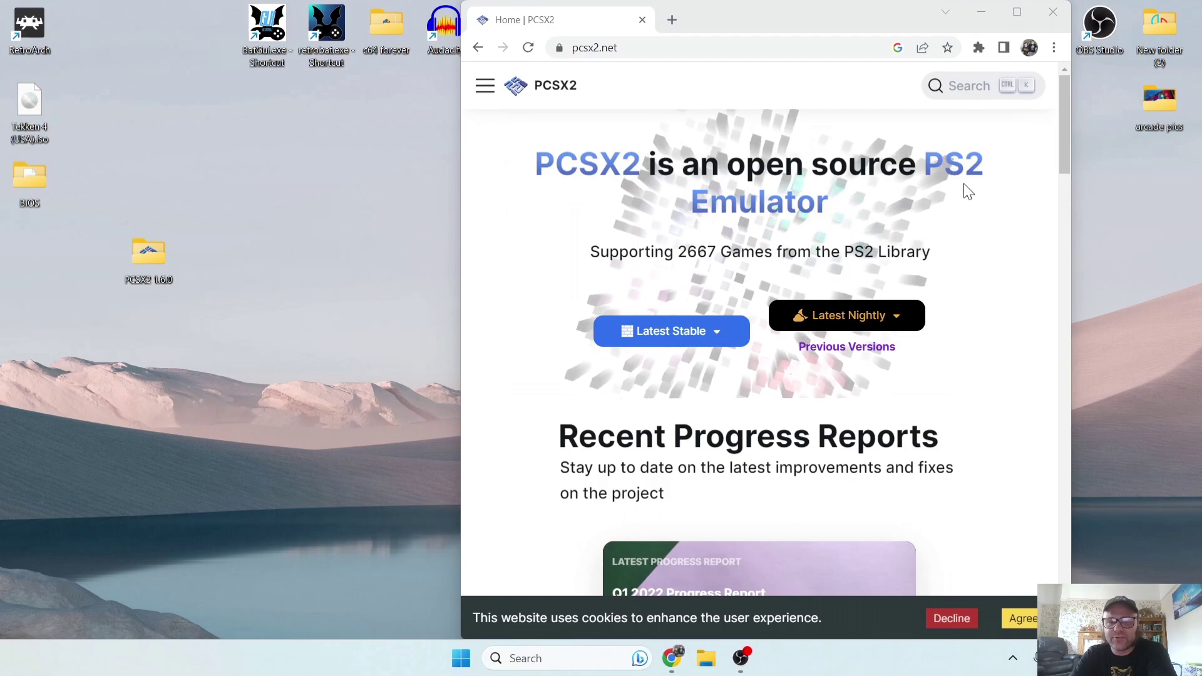
# Close Chrome, run pcsx2.exe from the PCSX2 1.6.0 folder, and keep the default language and plugins.
pyautogui.click(1054, 12)
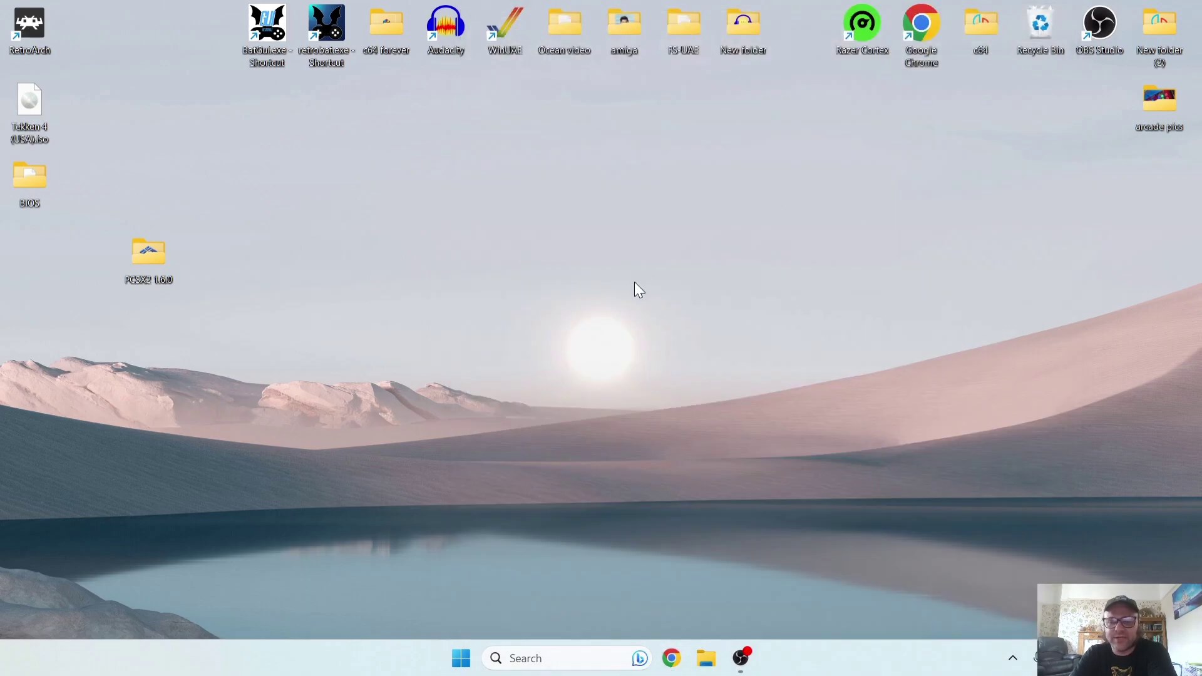
pyautogui.doubleClick(149, 253)
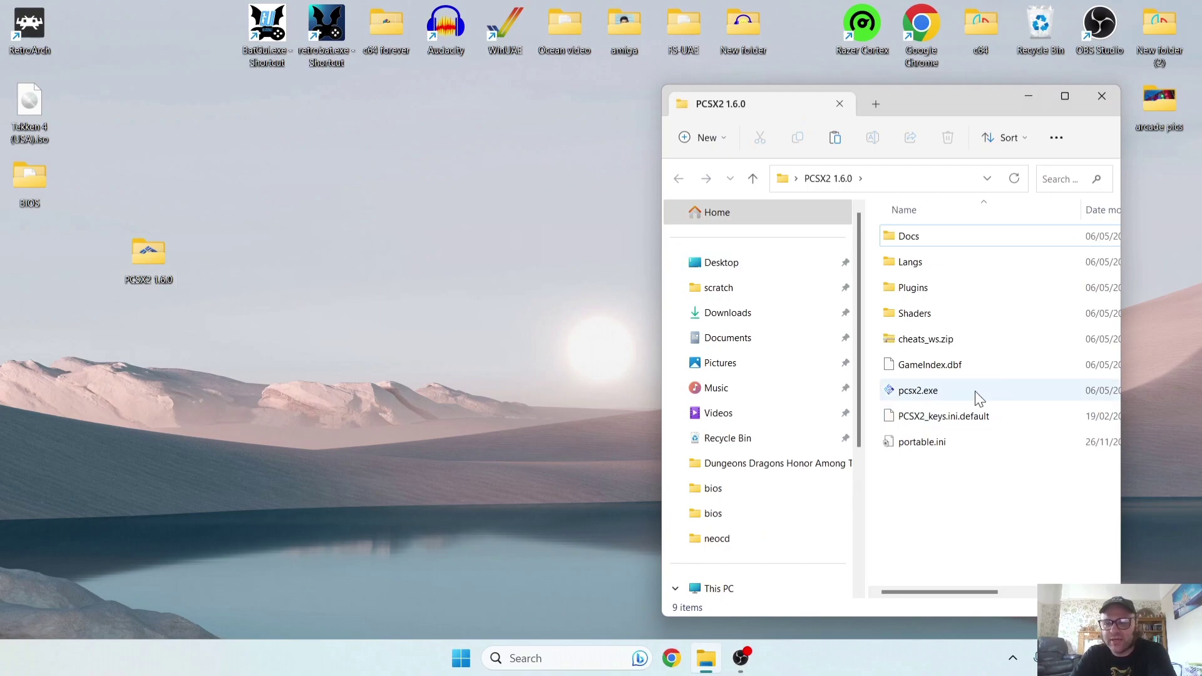
pyautogui.doubleClick(979, 391)
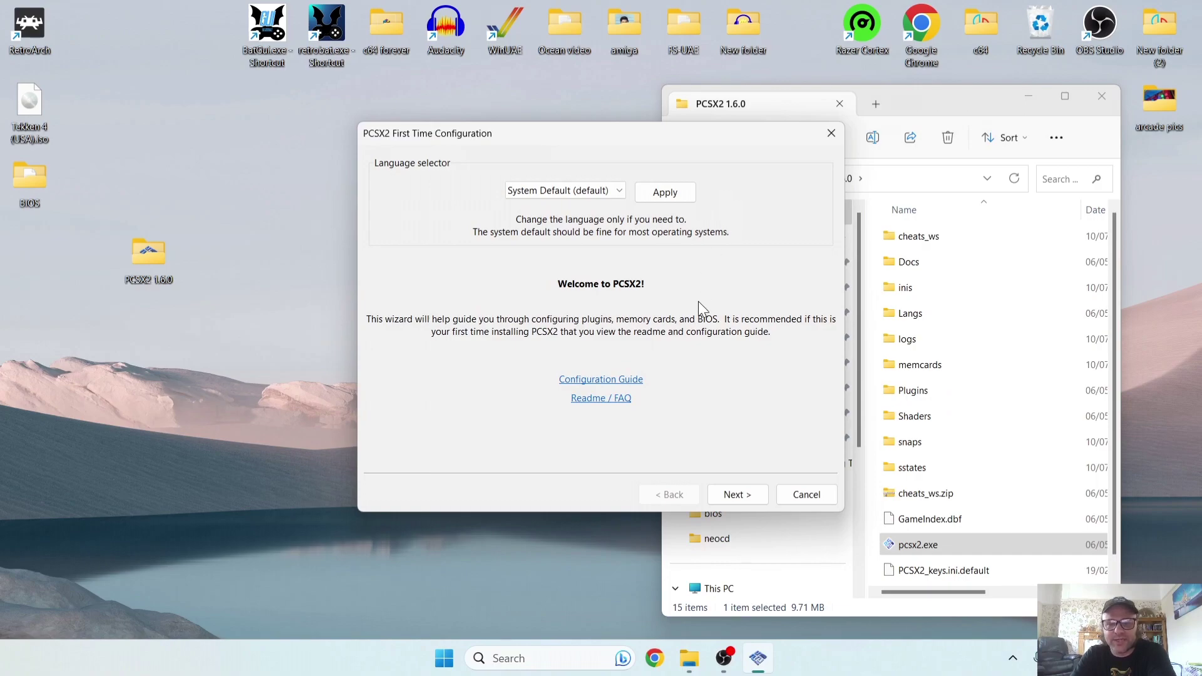
pyautogui.click(734, 494)
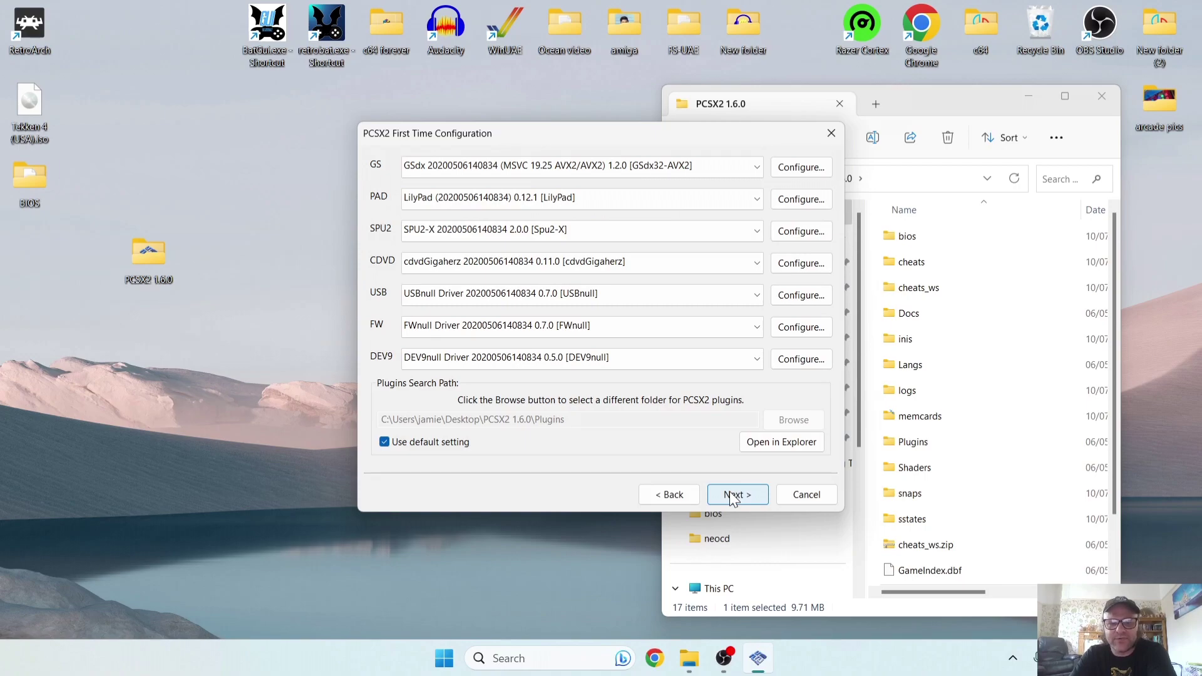
pyautogui.click(730, 492)
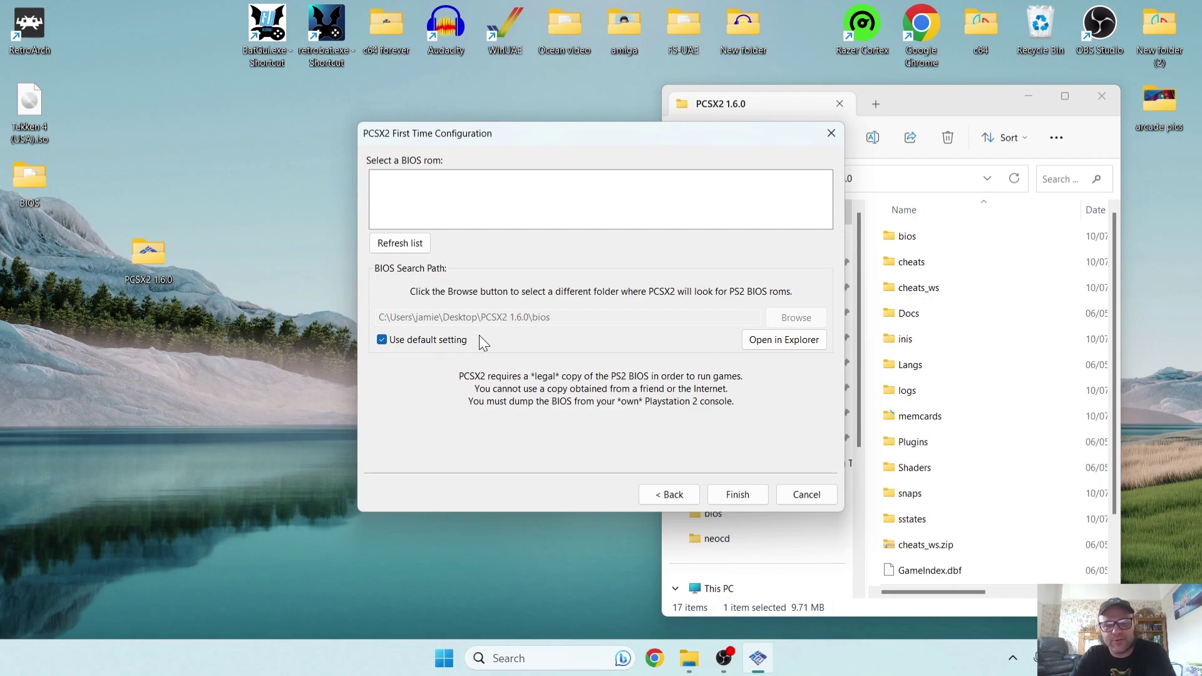
# Point PCSX2's BIOS search to the Desktop\BIOS folder instead of the default, and finish setup.
pyautogui.click(463, 348)
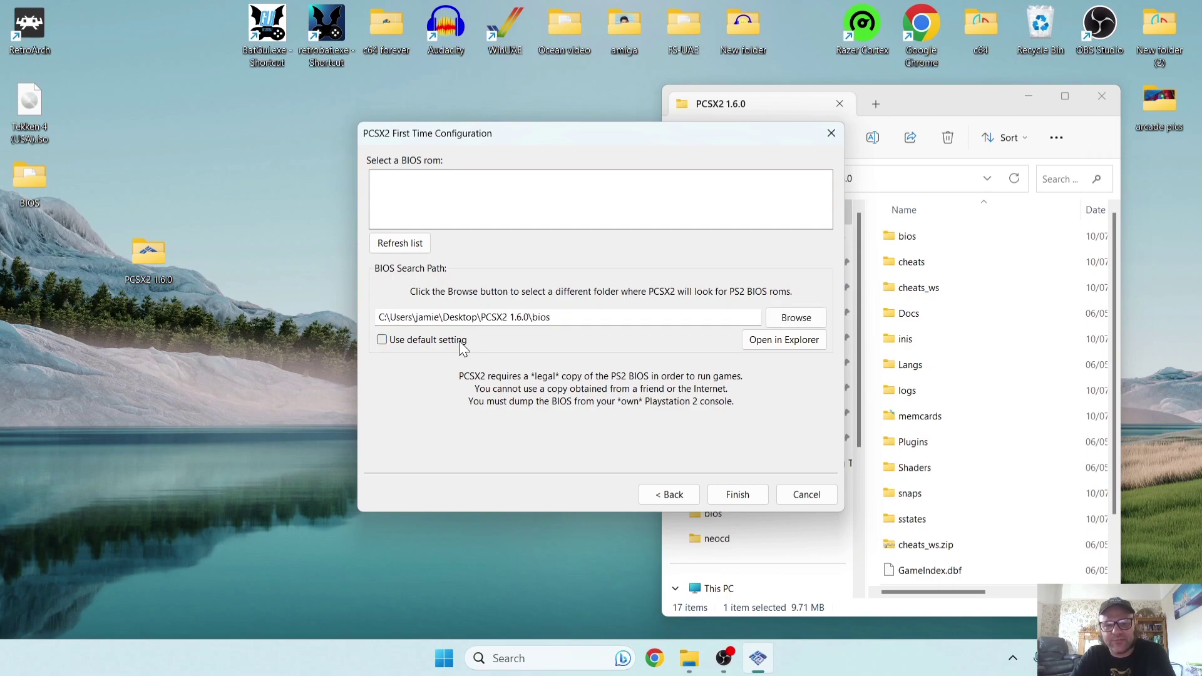
pyautogui.click(793, 322)
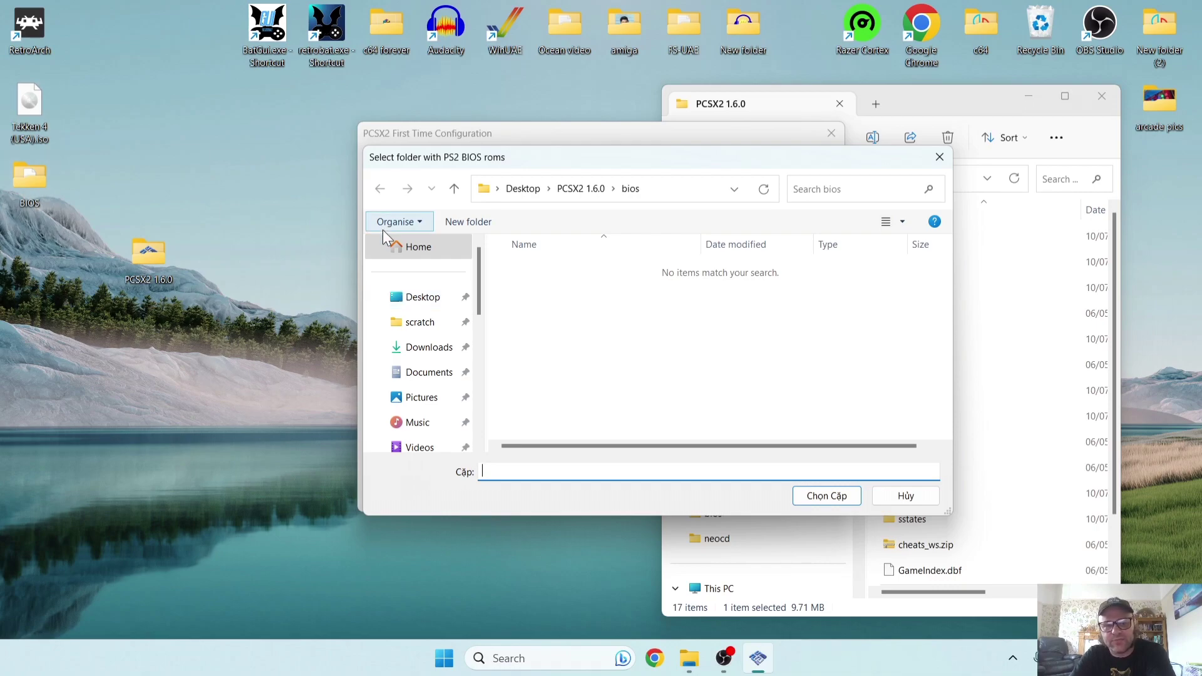
pyautogui.click(418, 305)
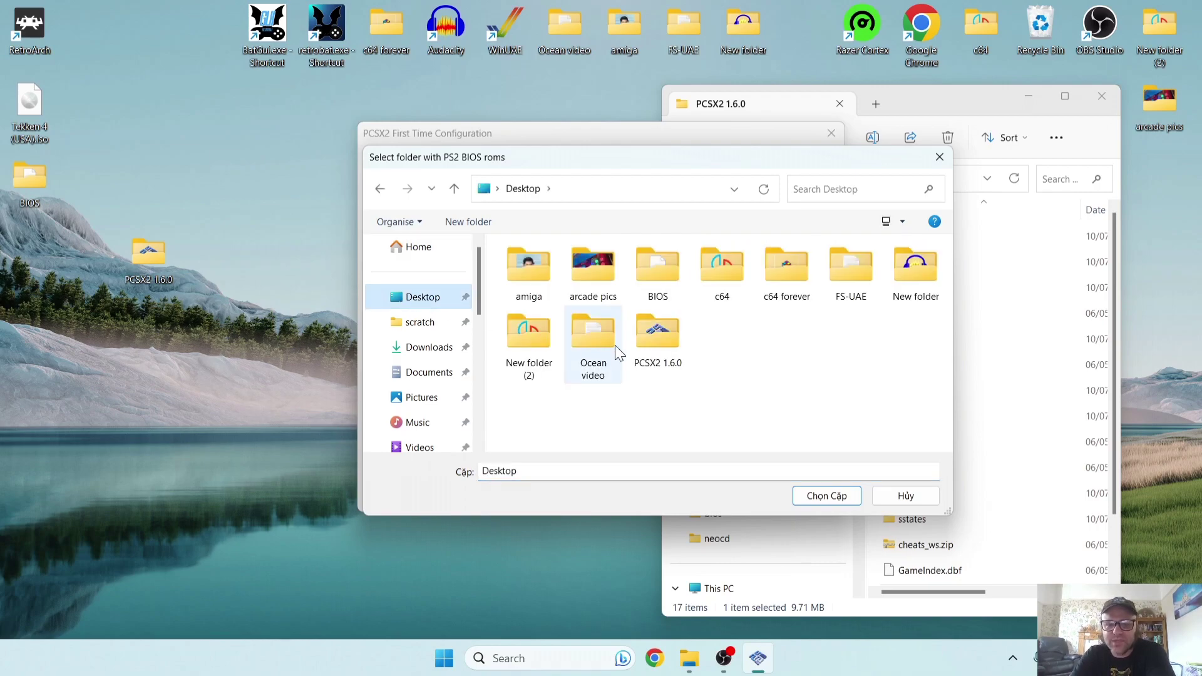
pyautogui.click(671, 276)
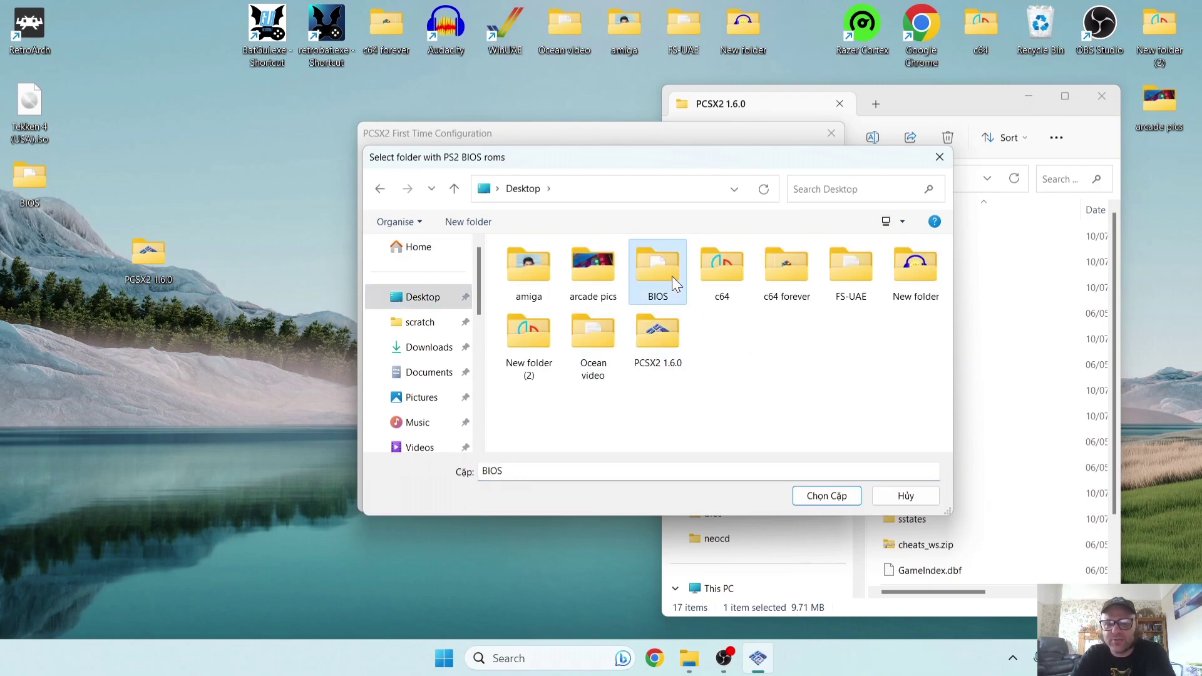
pyautogui.click(822, 497)
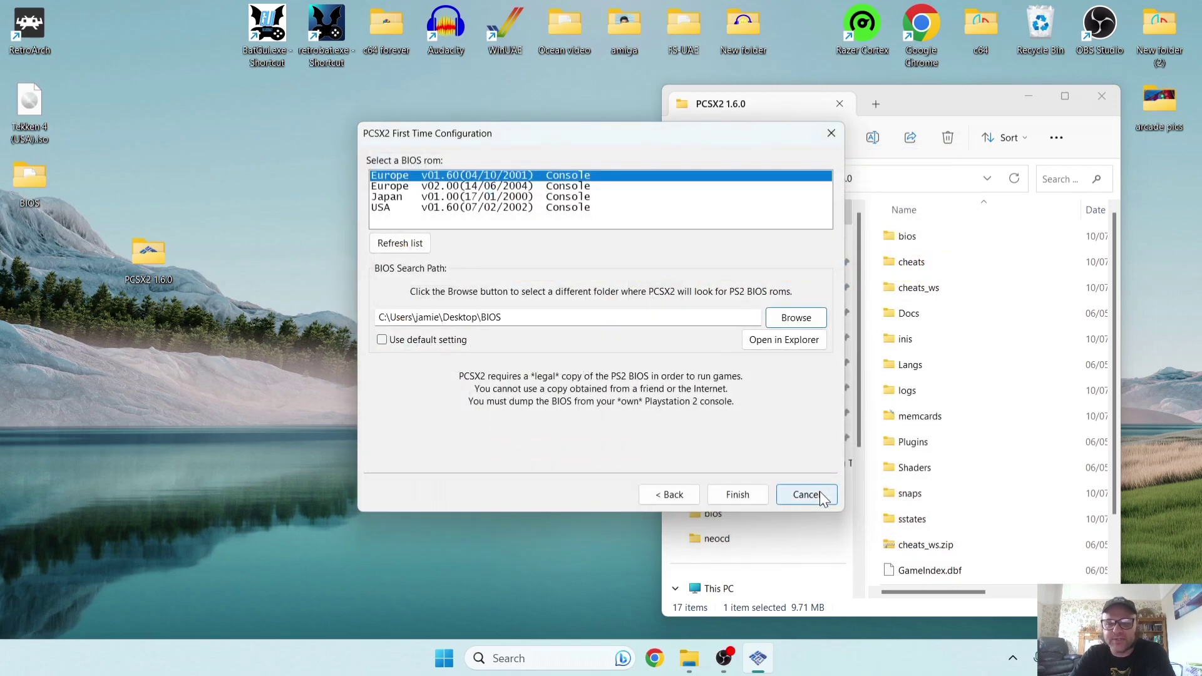
pyautogui.click(735, 495)
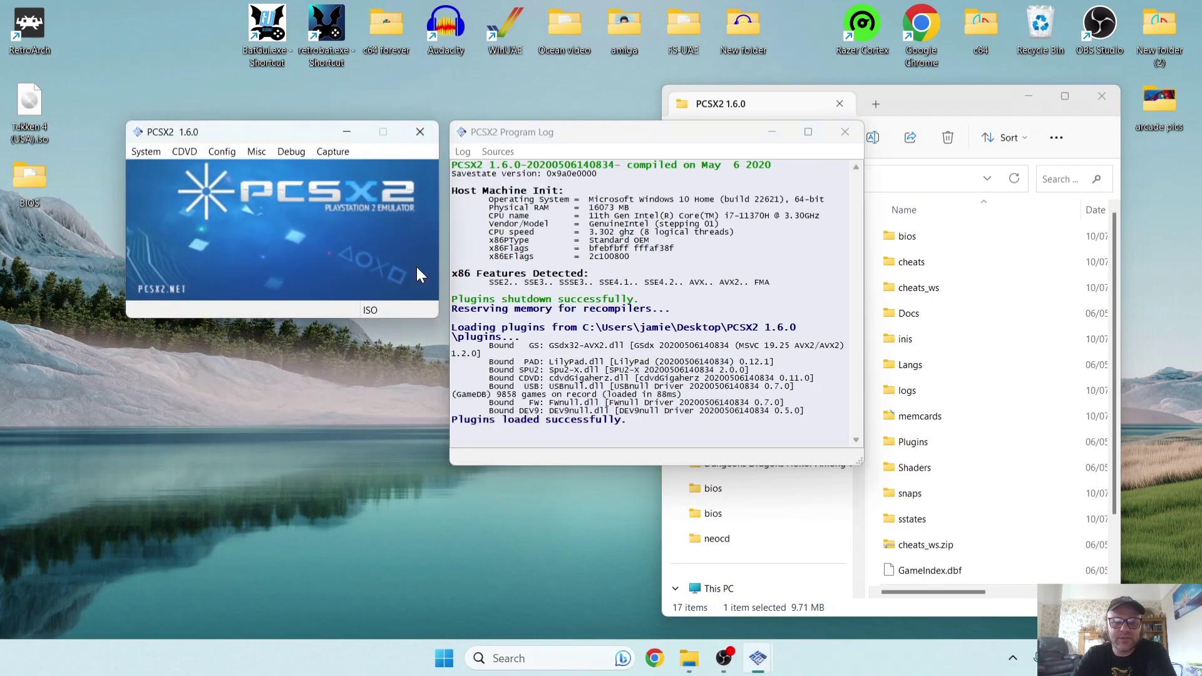
# Close the PCSX2 program log and main window, and move the PCSX2 1.6.0 Explorer window aside.
pyautogui.click(845, 132)
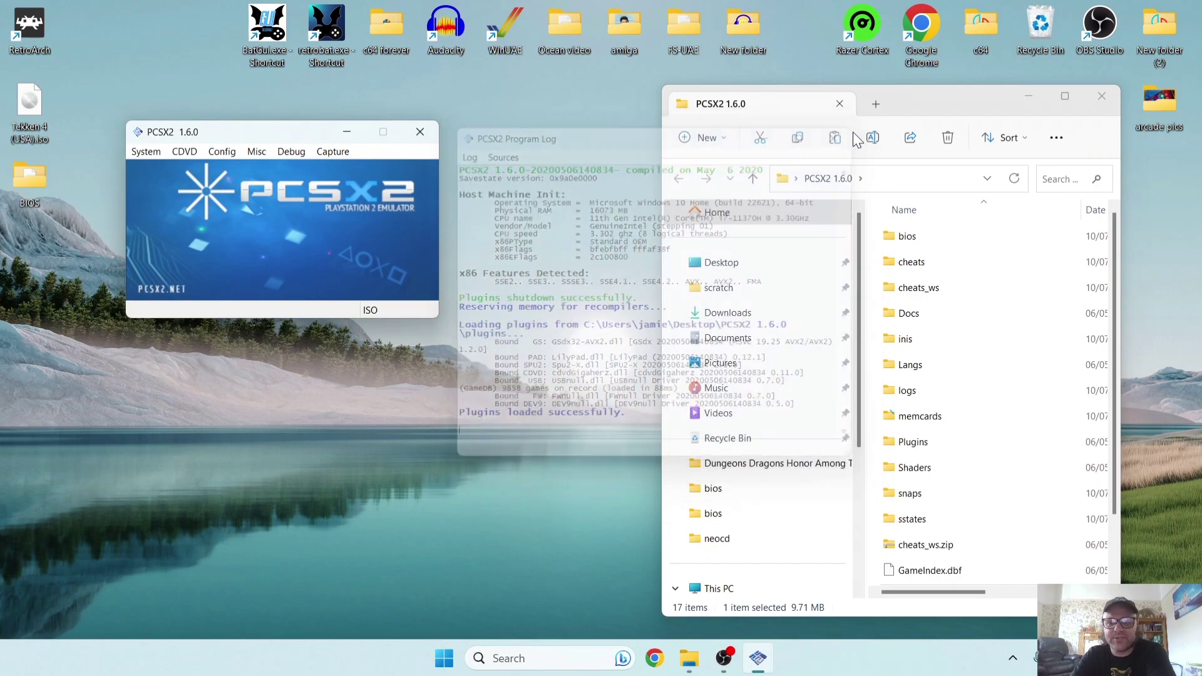
pyautogui.click(420, 132)
pyautogui.moveTo(939, 103); pyautogui.dragTo(725, 85)
pyautogui.scroll(-2, 880, 242)
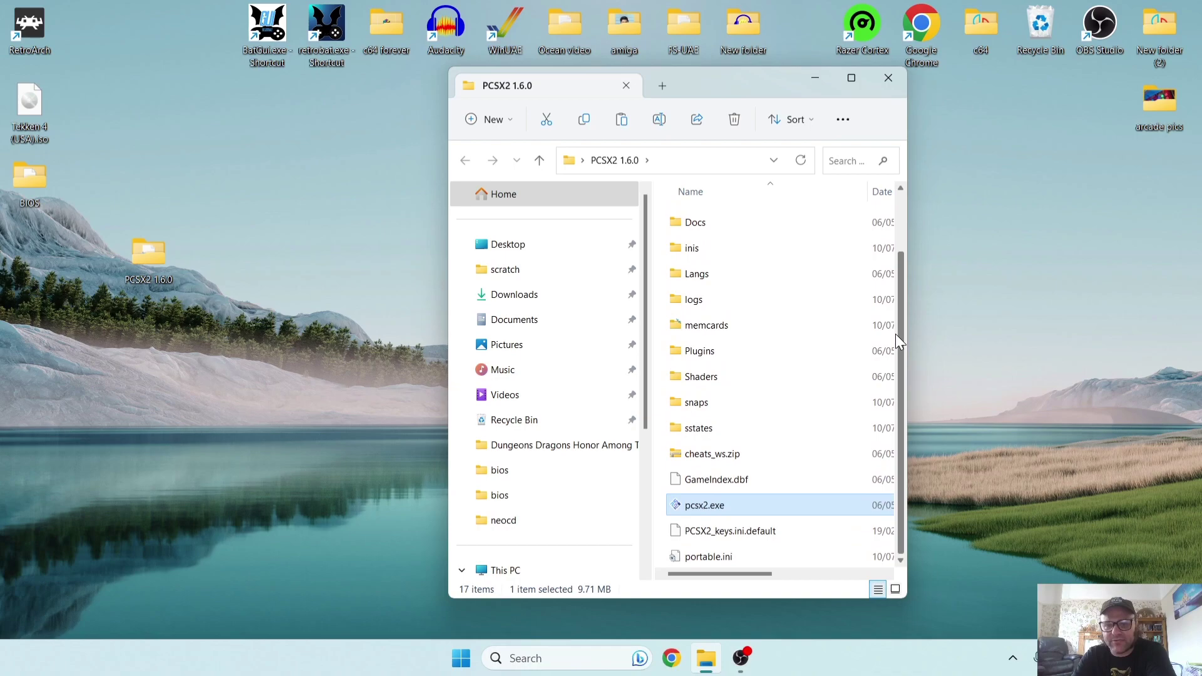
pyautogui.scroll(3, 892, 281)
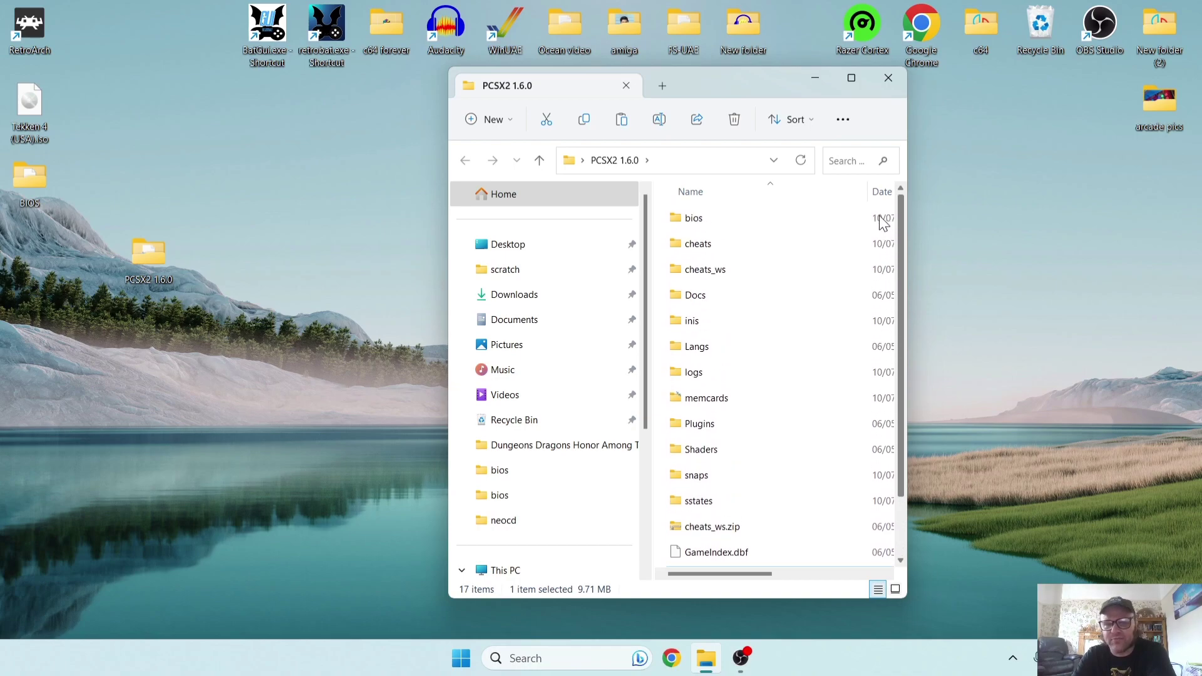
pyautogui.moveTo(674, 75); pyautogui.dragTo(925, 96)
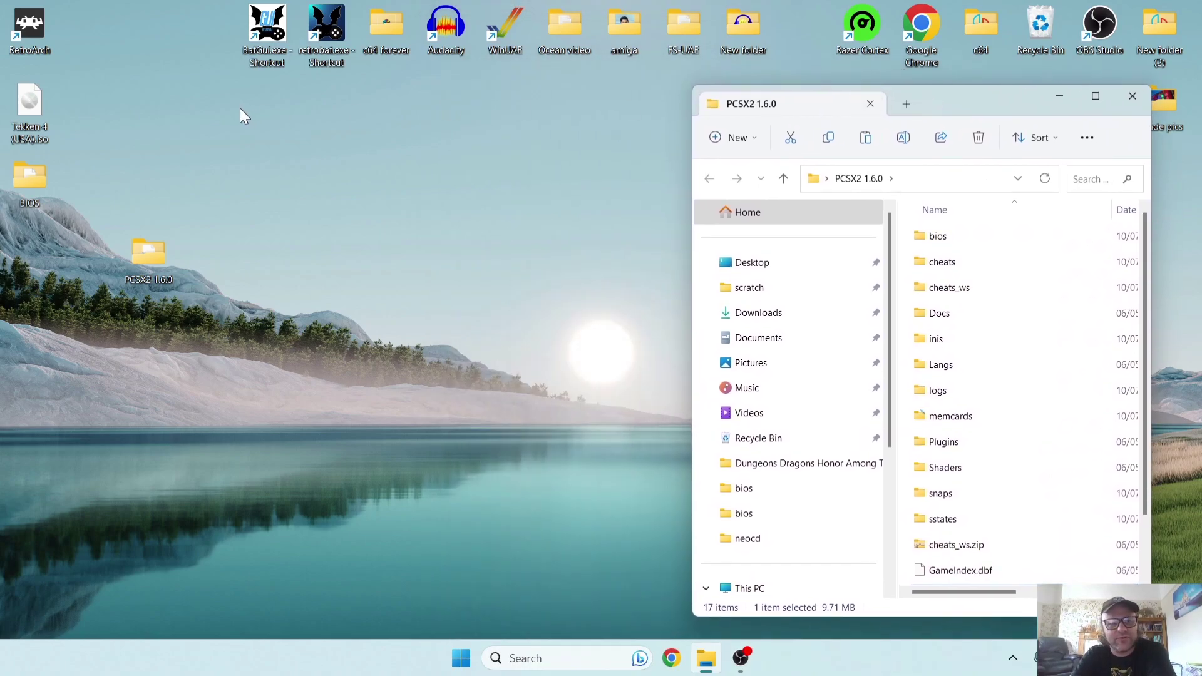
# Open RetroArch's install folder C:\RetroArch-Win64 from its shortcut and place it beside PCSX2 1.6.0.
pyautogui.rightClick(27, 24)
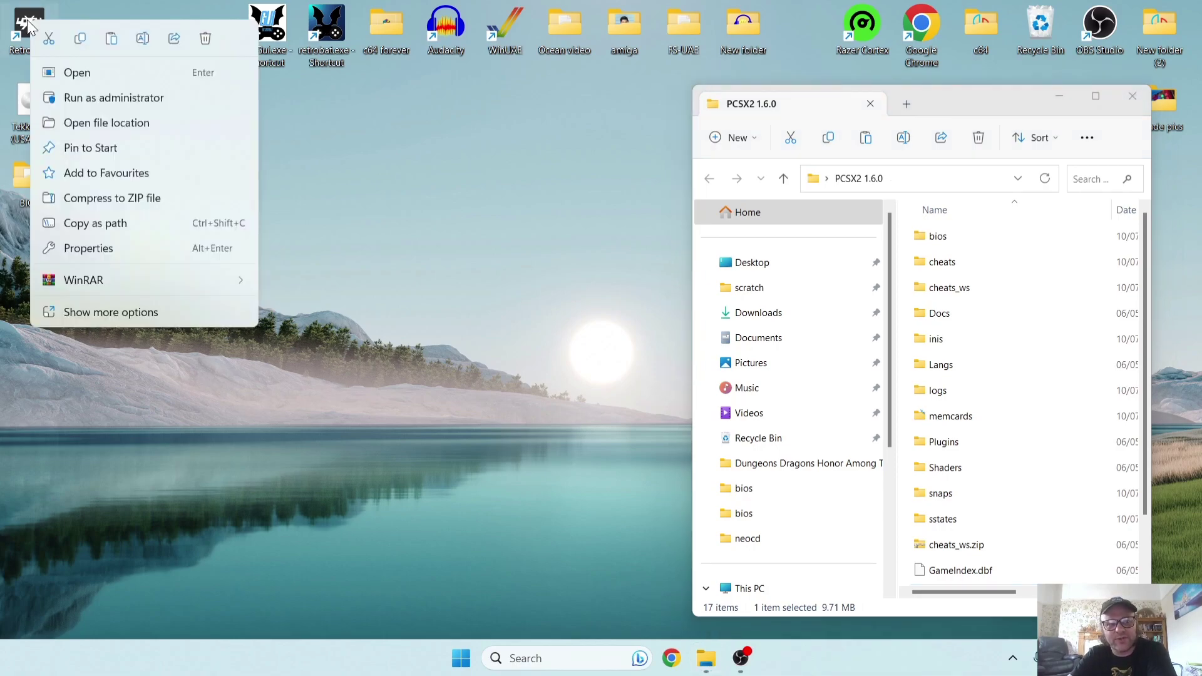
pyautogui.click(76, 118)
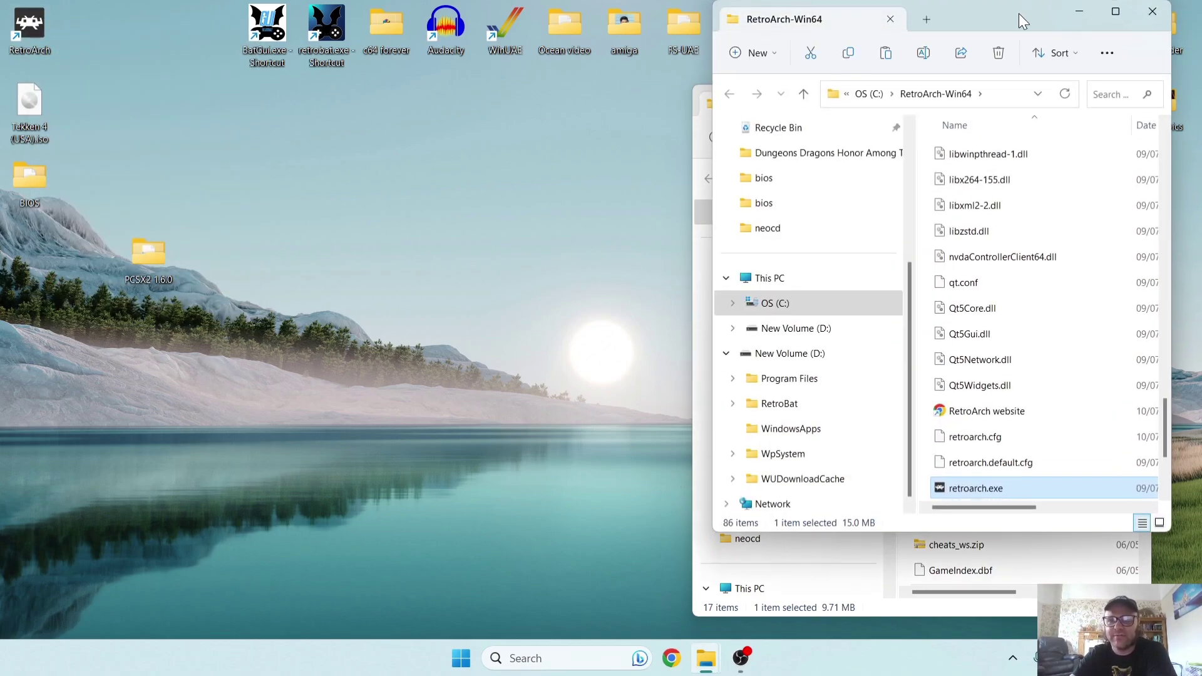
pyautogui.moveTo(1019, 13); pyautogui.dragTo(535, 54)
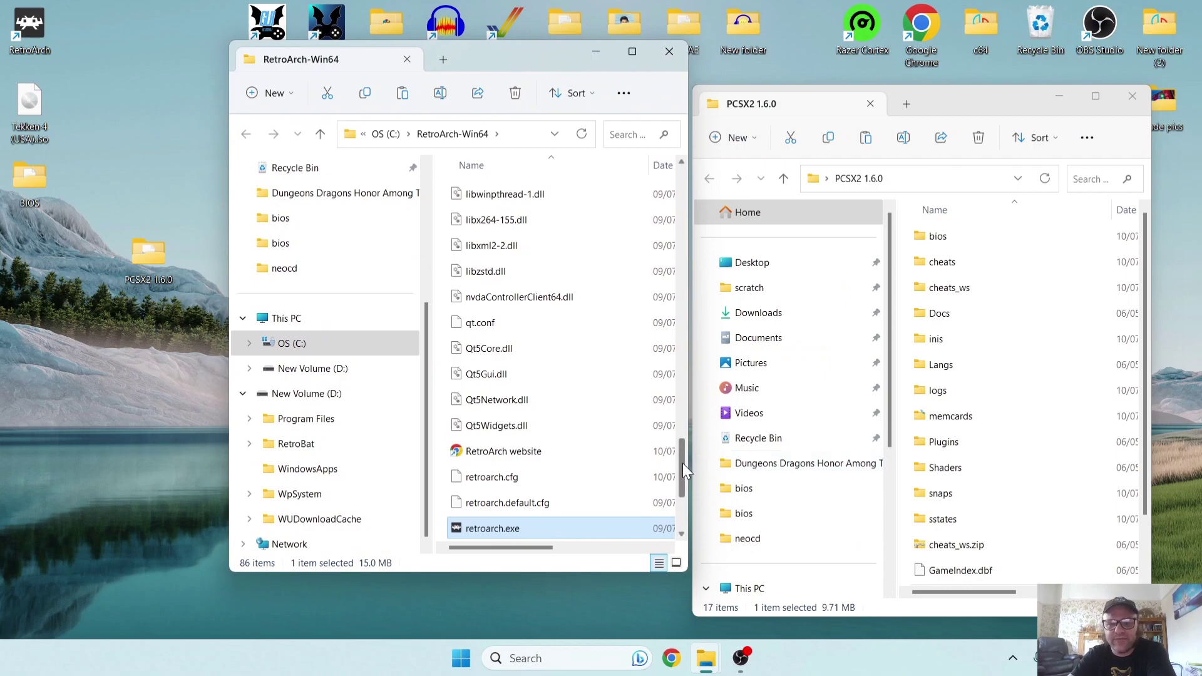
pyautogui.moveTo(682, 463); pyautogui.dragTo(665, 216)
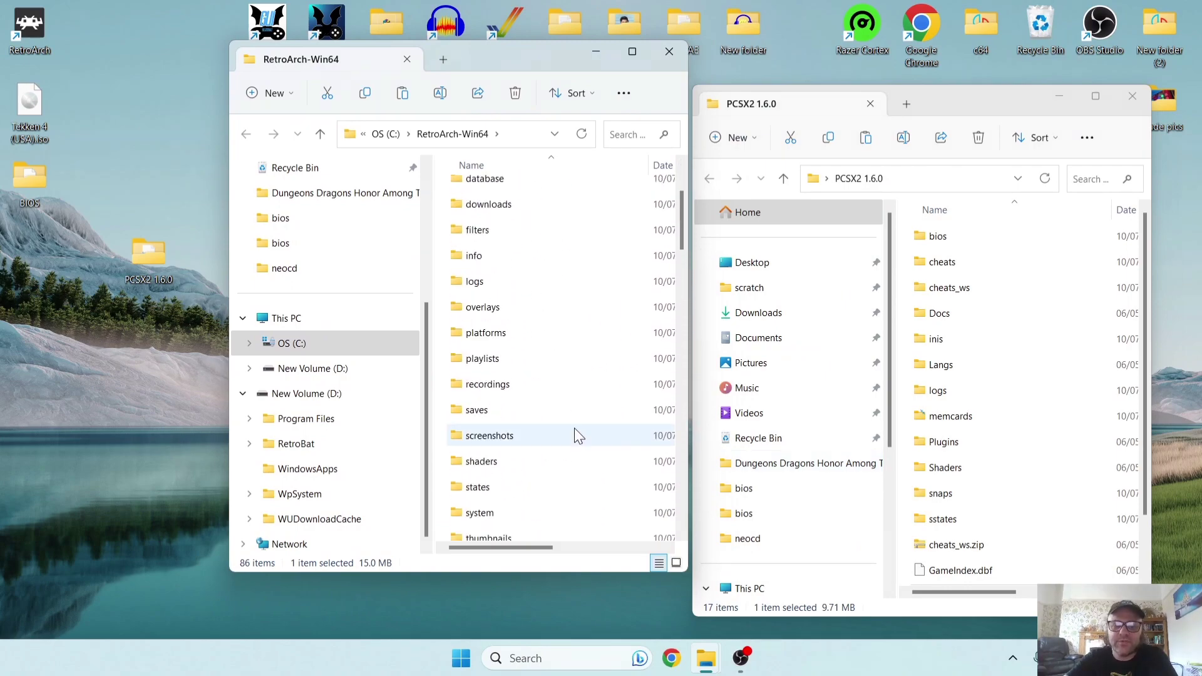
# Make a new folder named PCSX2 in RetroArch-Win64\system and move all 17 PCSX2 1.6.0 items into it.
pyautogui.doubleClick(493, 515)
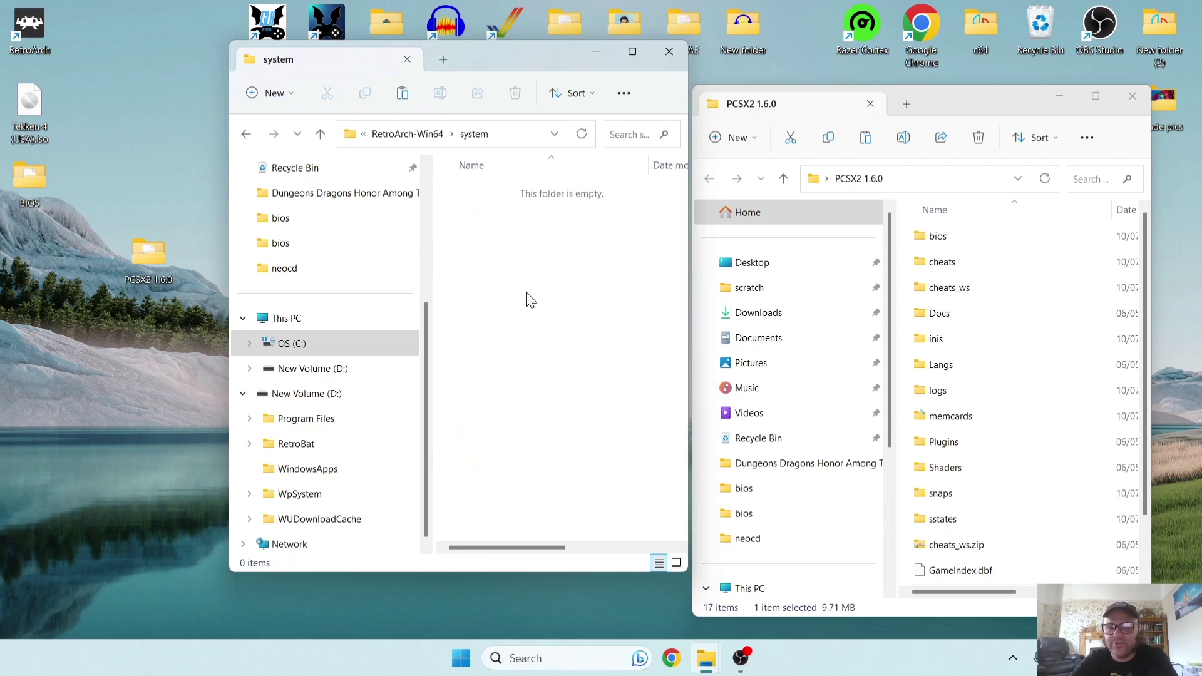
pyautogui.rightClick(530, 299)
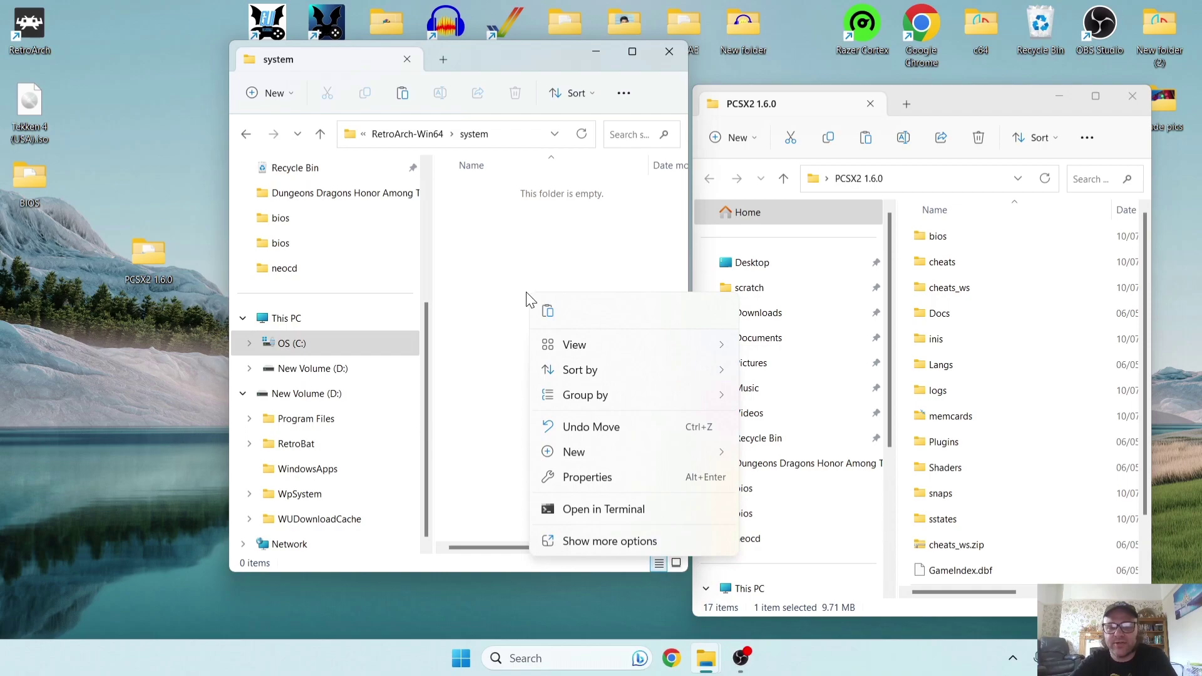
pyautogui.moveTo(585, 454)
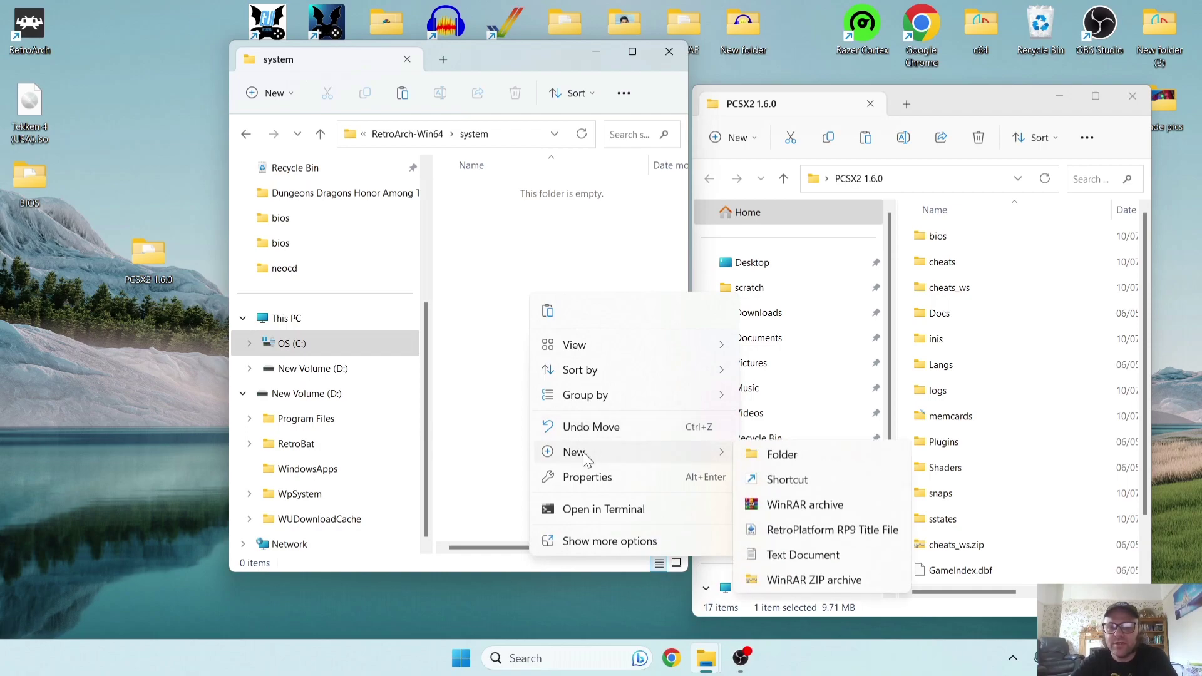
pyautogui.click(778, 458)
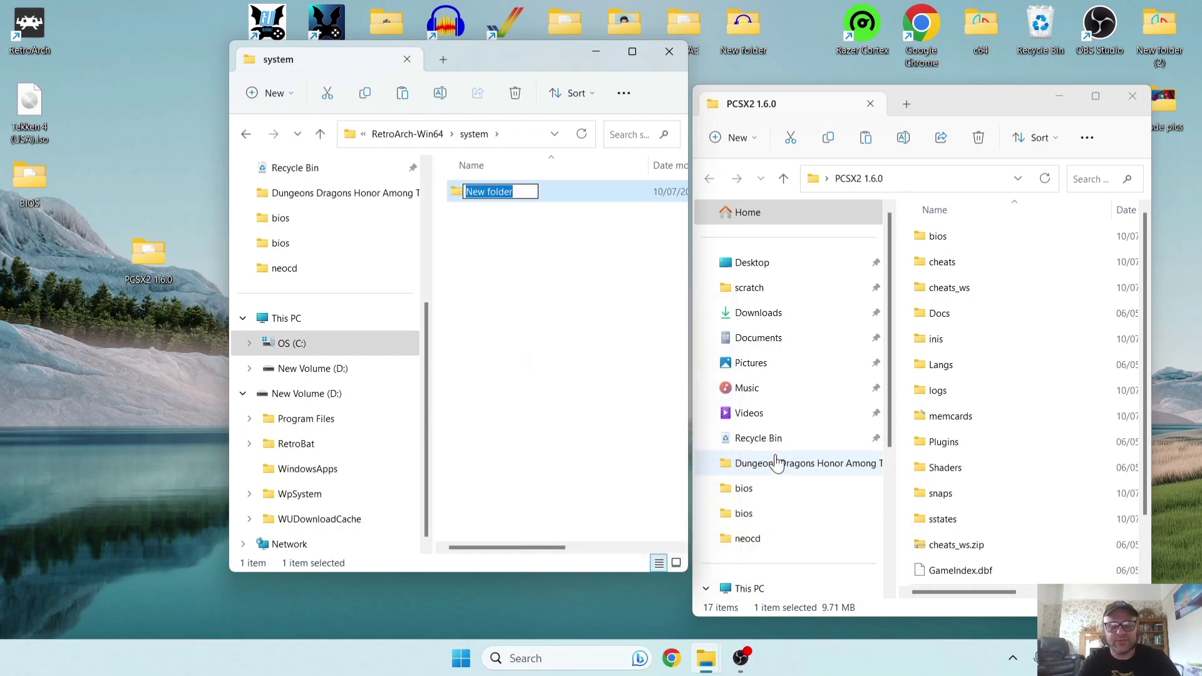
pyautogui.write('PCSX2')
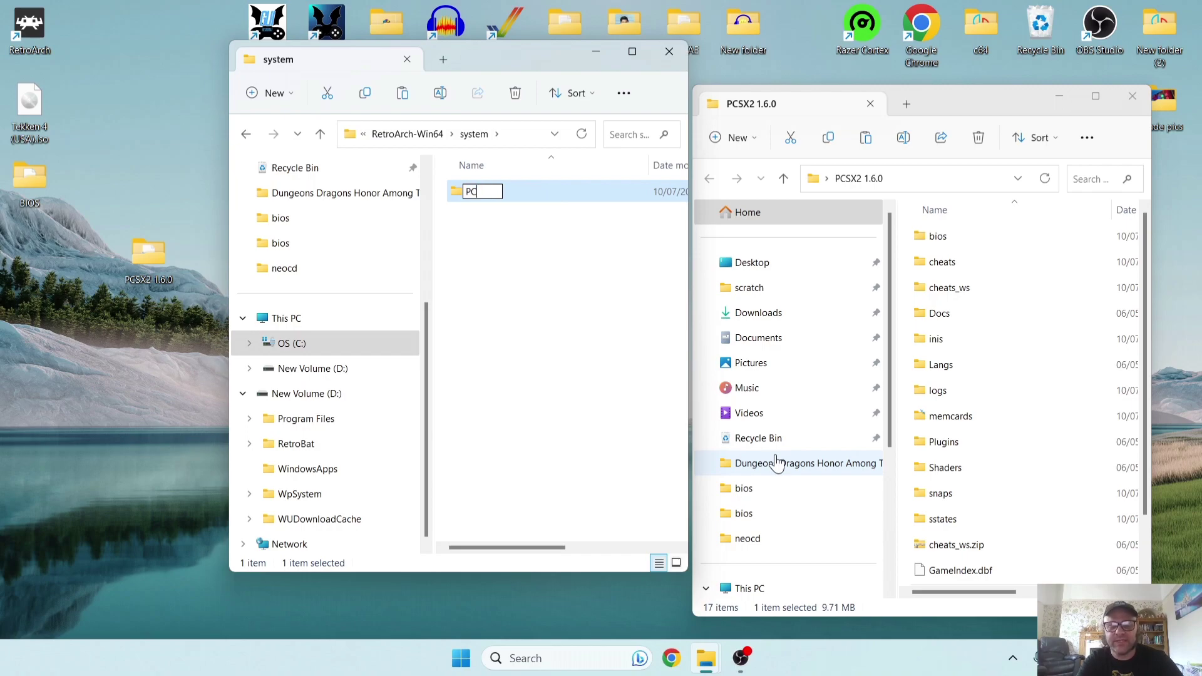
pyautogui.click(939, 235)
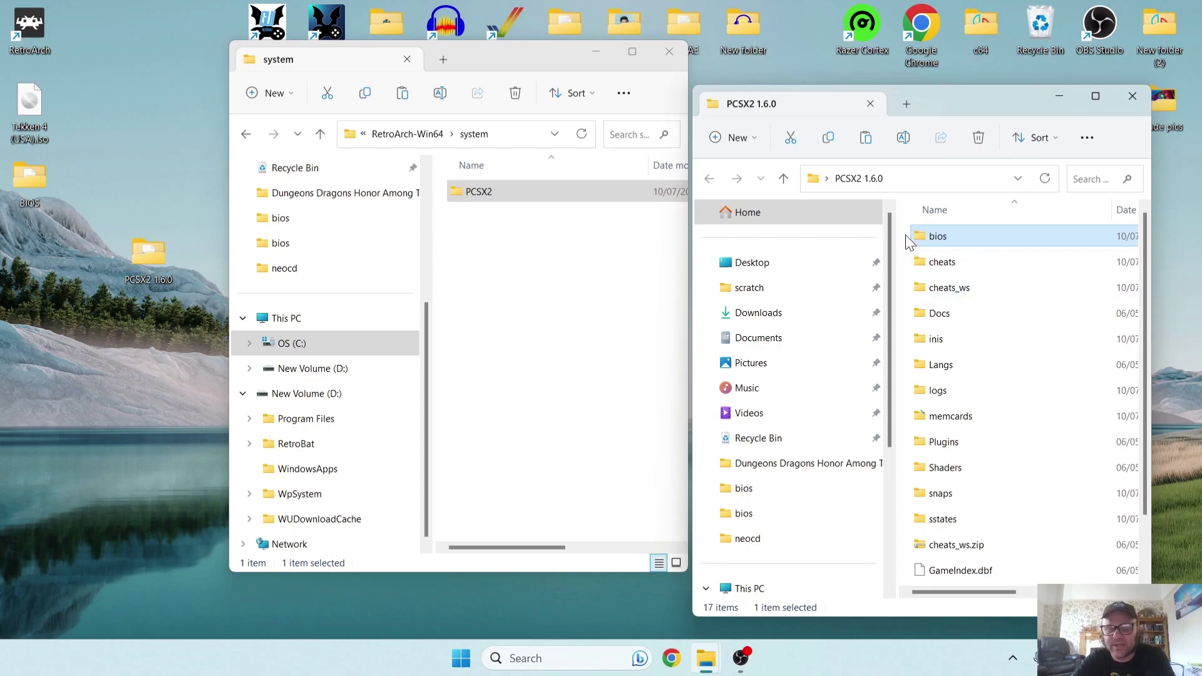
pyautogui.moveTo(905, 235); pyautogui.dragTo(1035, 407)
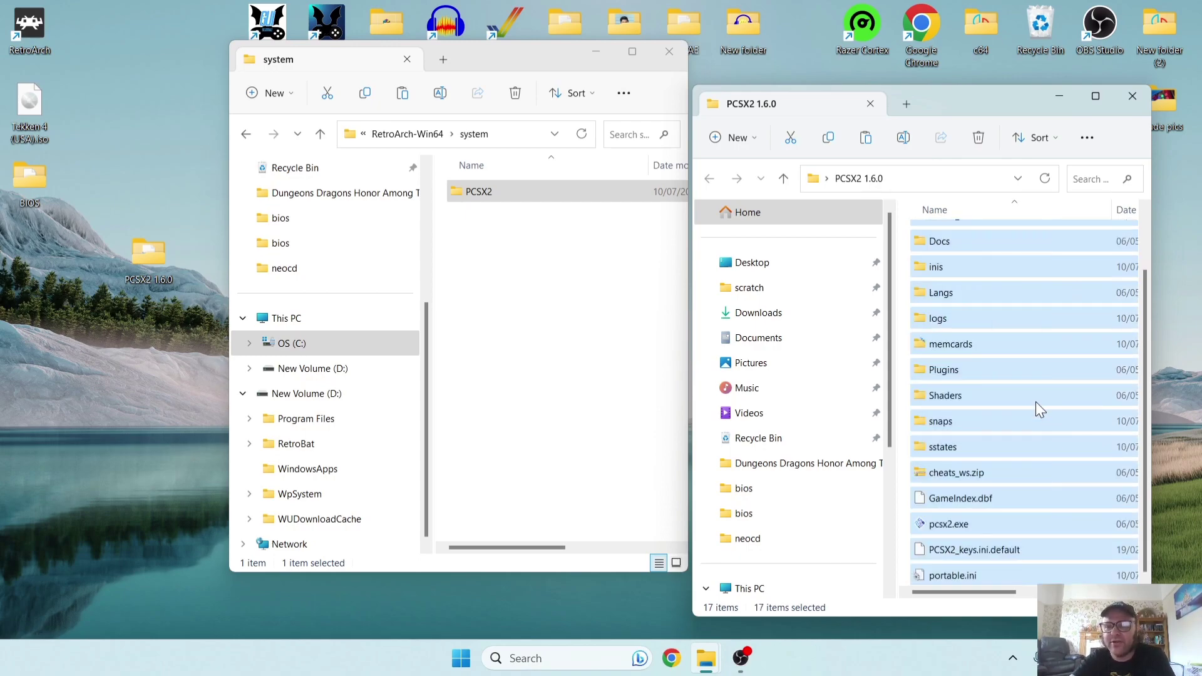
pyautogui.moveTo(945, 288); pyautogui.dragTo(490, 188)
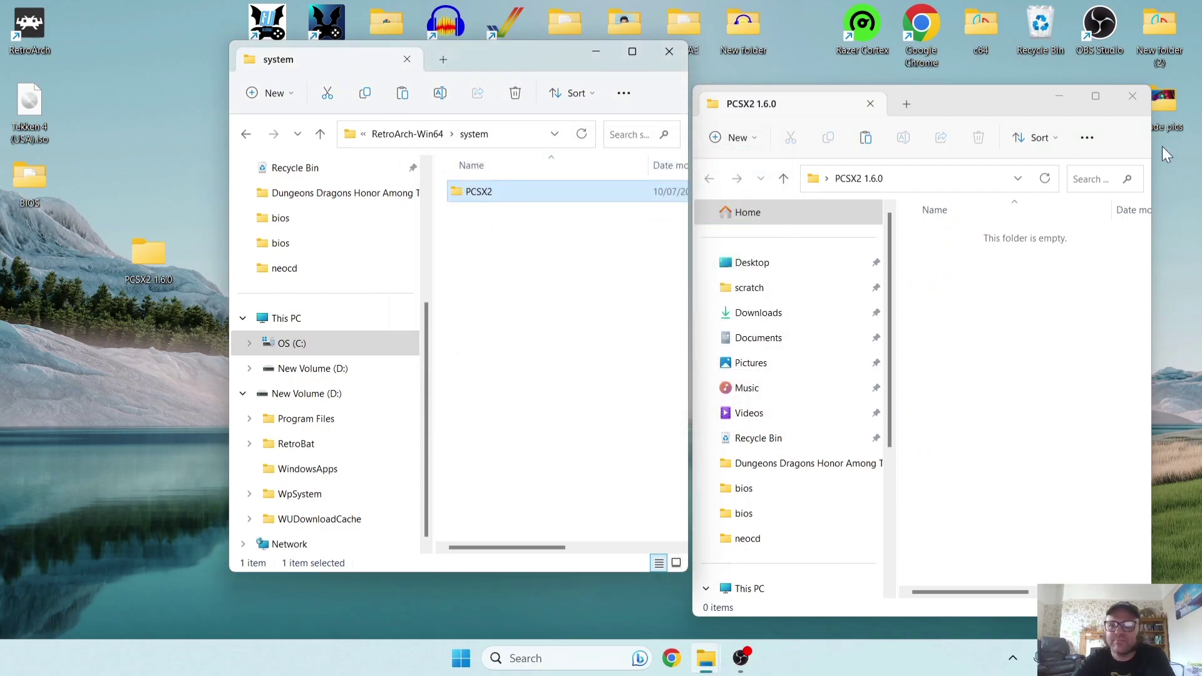
# Move all 14 BIOS files from the desktop BIOS folder into system\PCSX2\bios, then launch RetroArch.
pyautogui.moveTo(531, 194)
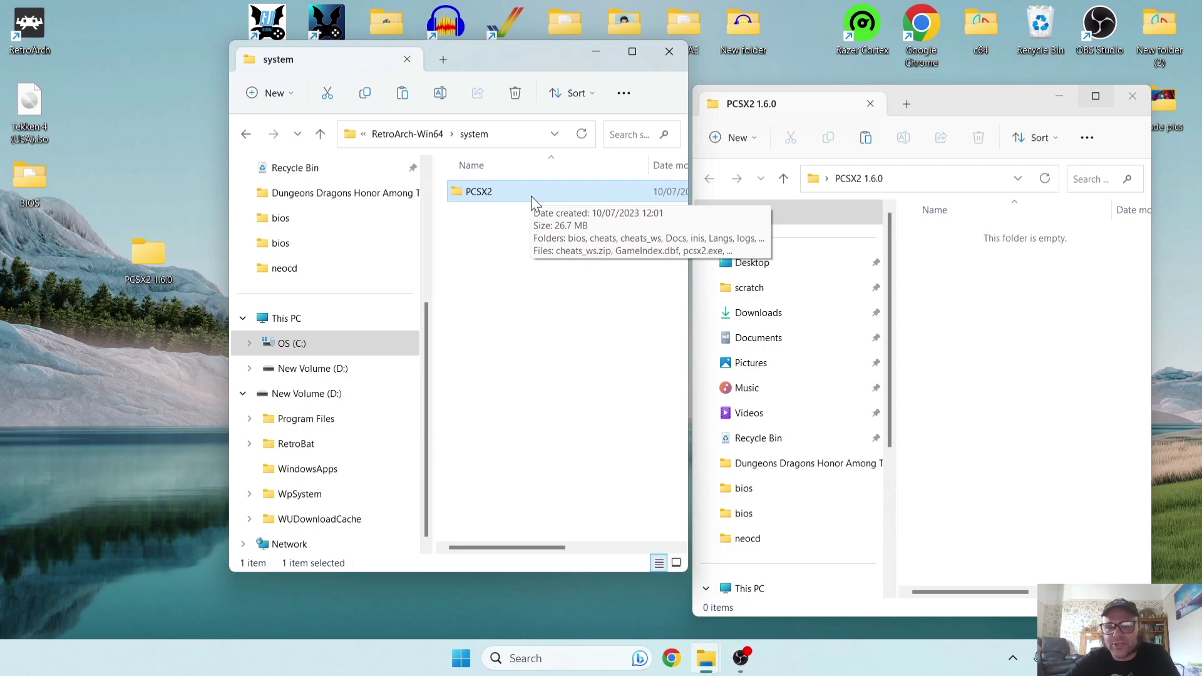
pyautogui.doubleClick(530, 194)
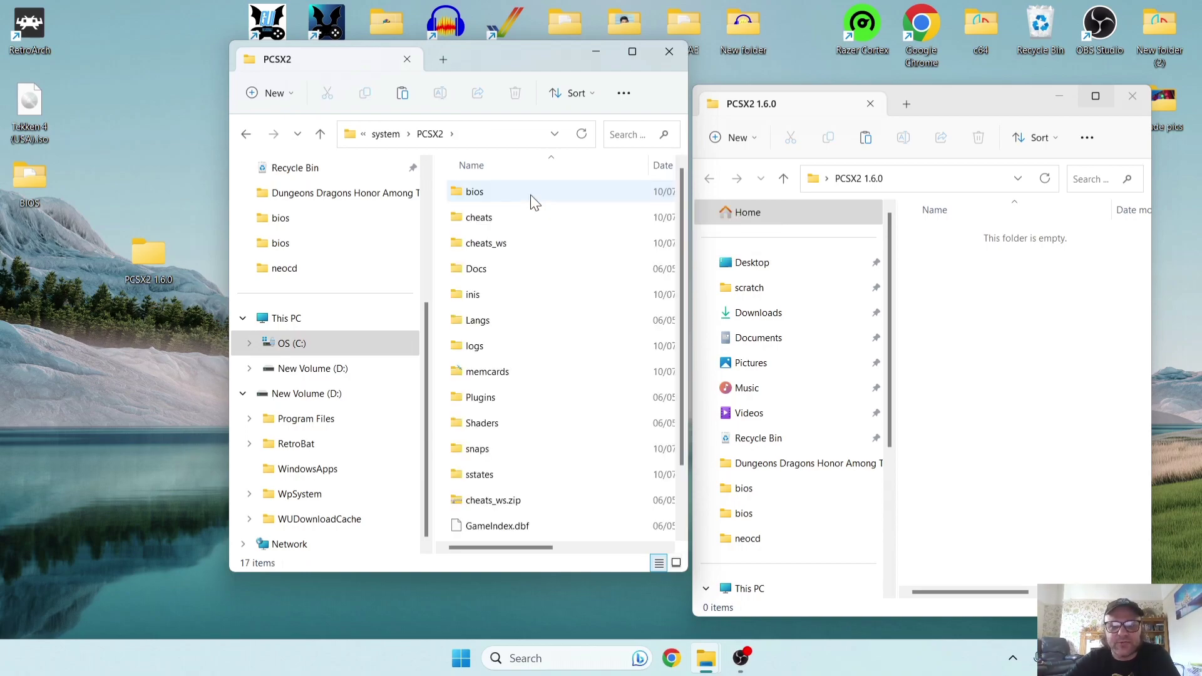
pyautogui.doubleClick(531, 194)
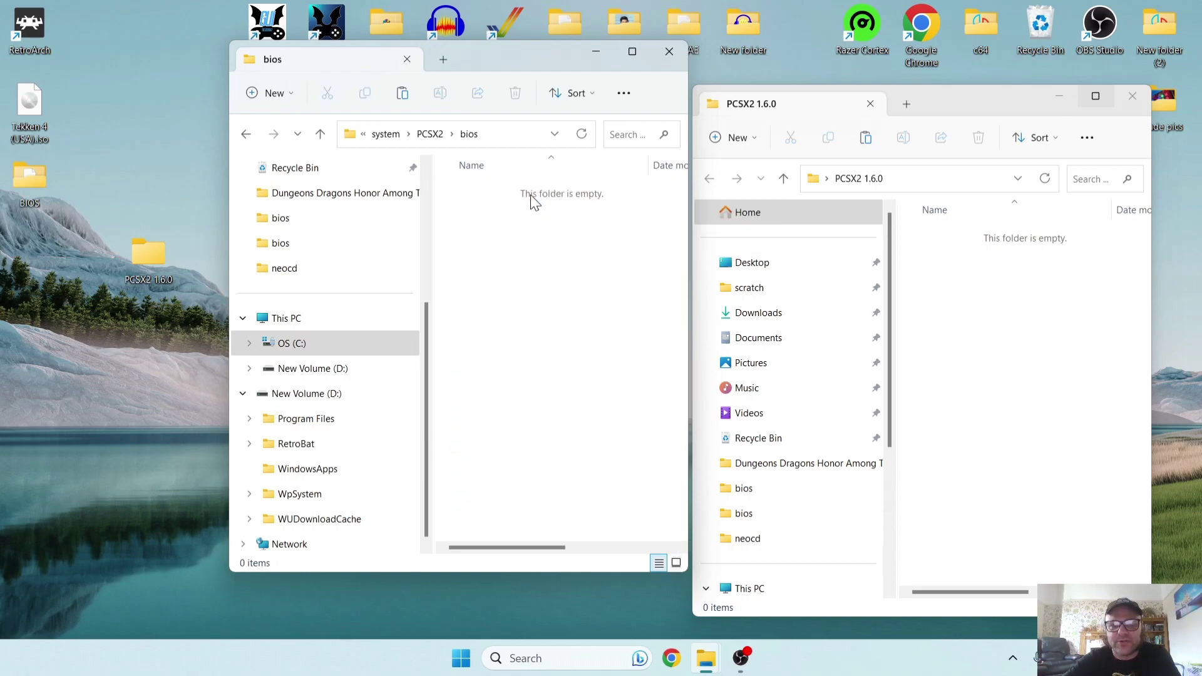
pyautogui.doubleClick(43, 192)
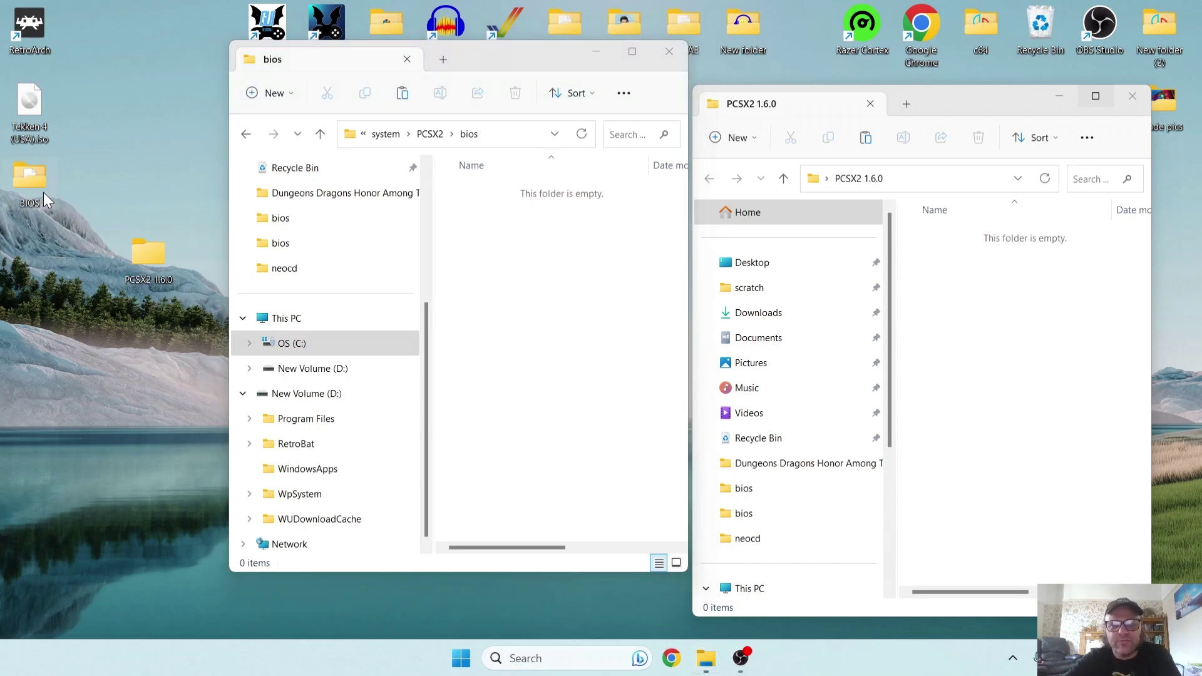
pyautogui.moveTo(535, 82); pyautogui.dragTo(1030, 73)
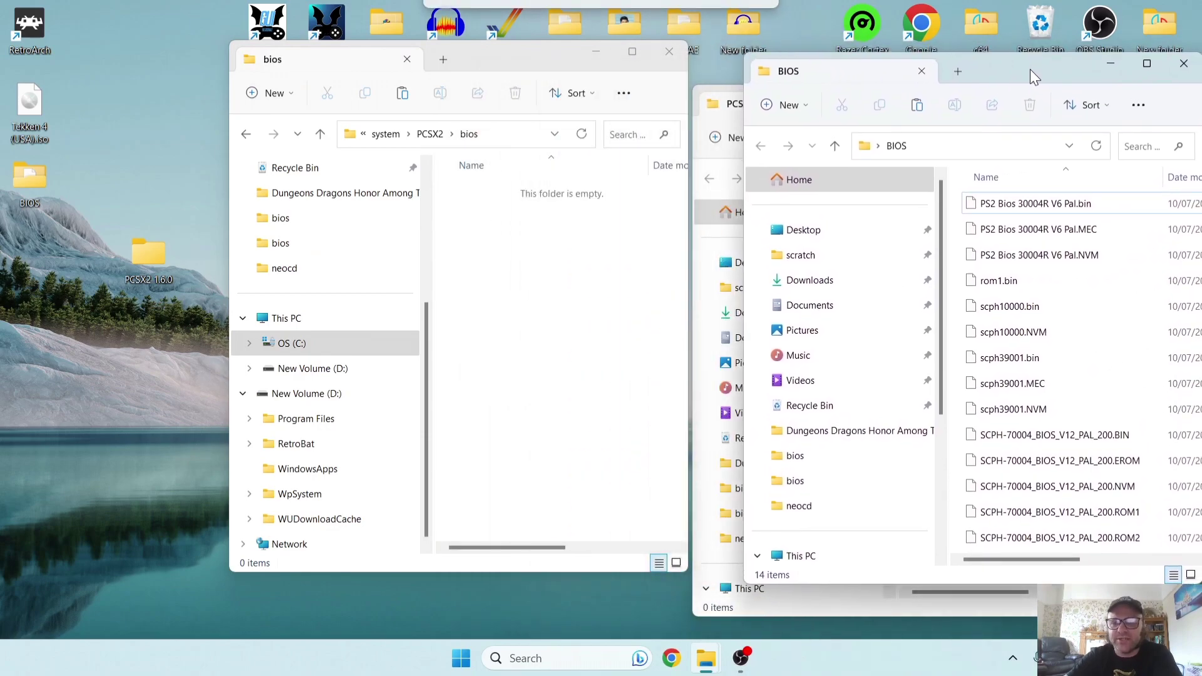
pyautogui.click(1000, 206)
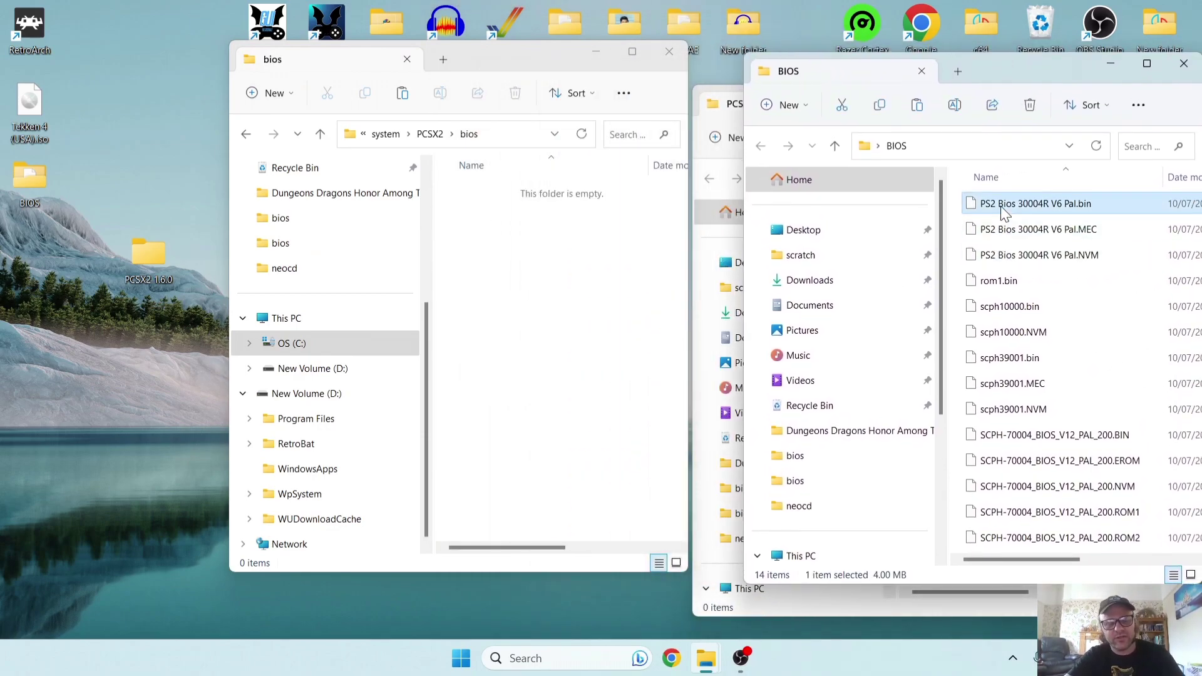
pyautogui.hotkey('ctrl', 'a')
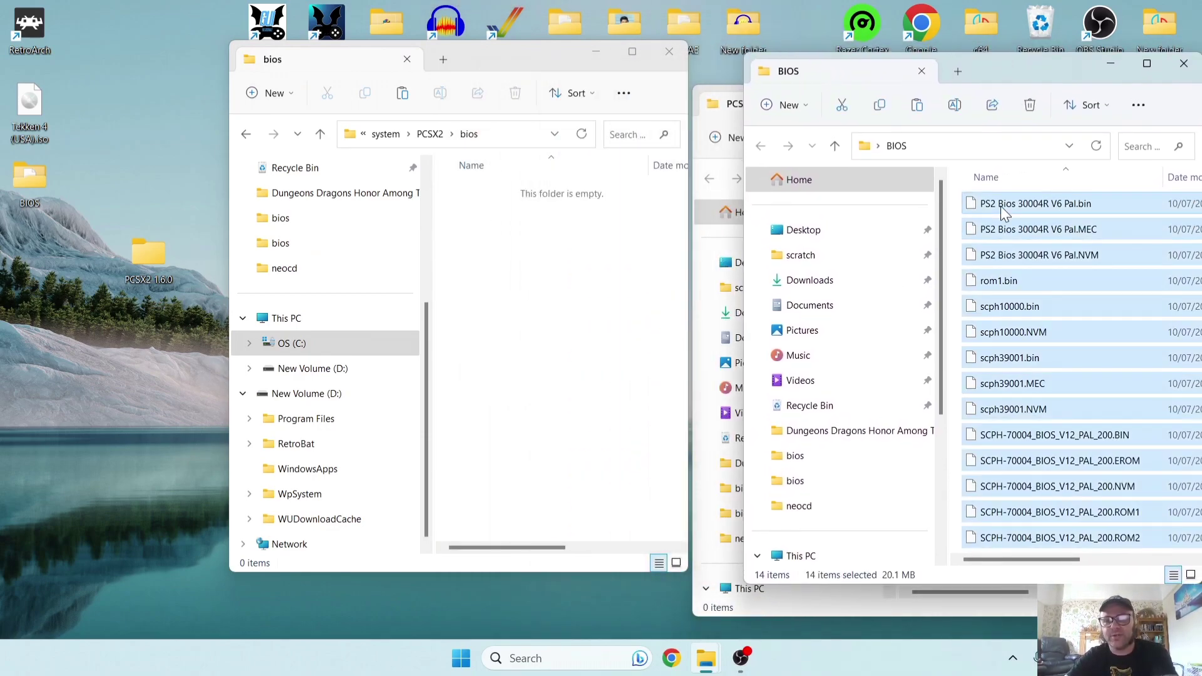
pyautogui.moveTo(1000, 206); pyautogui.dragTo(558, 290)
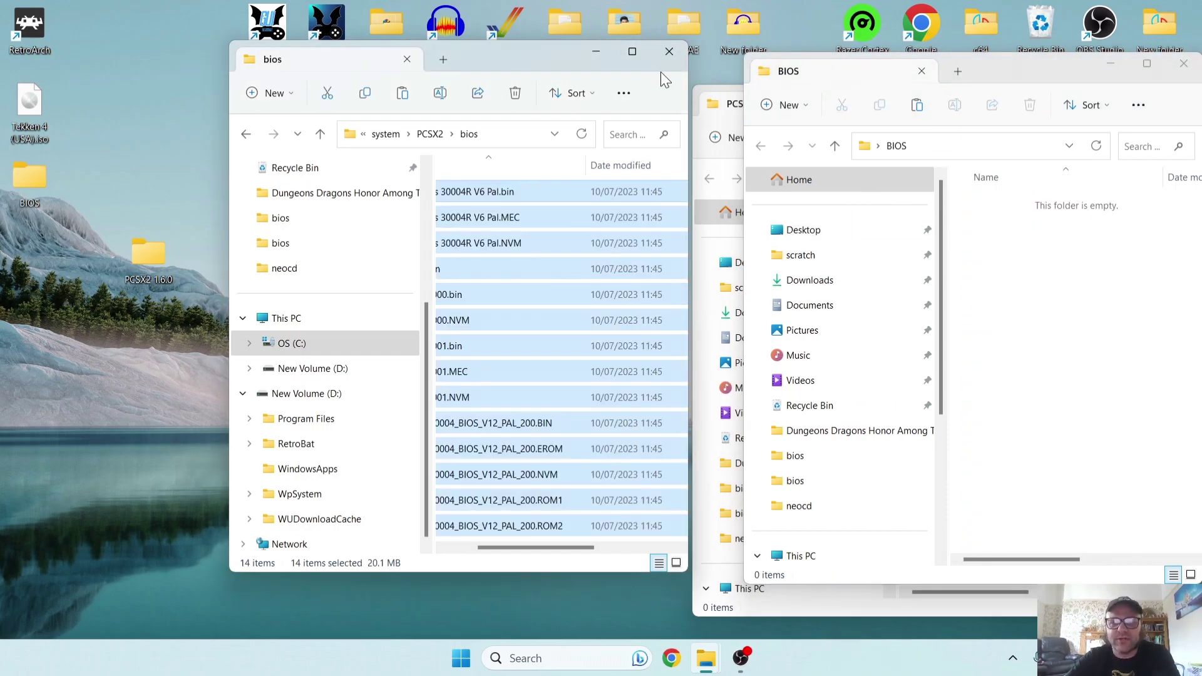
pyautogui.click(668, 54)
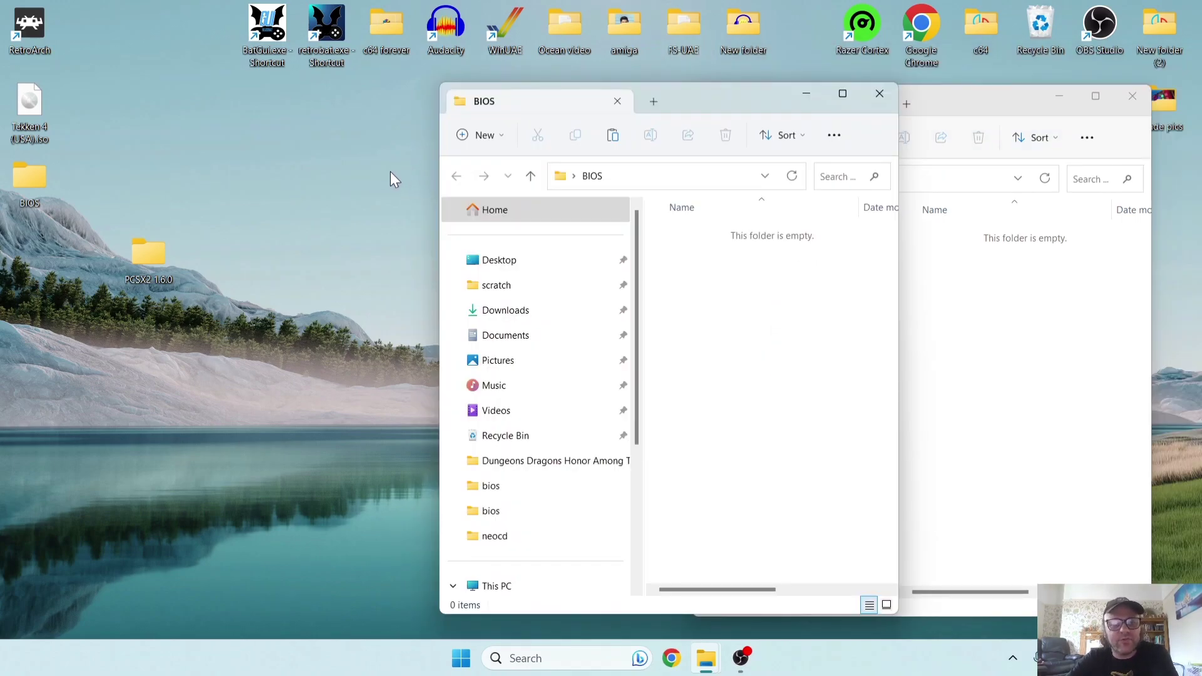
pyautogui.doubleClick(30, 25)
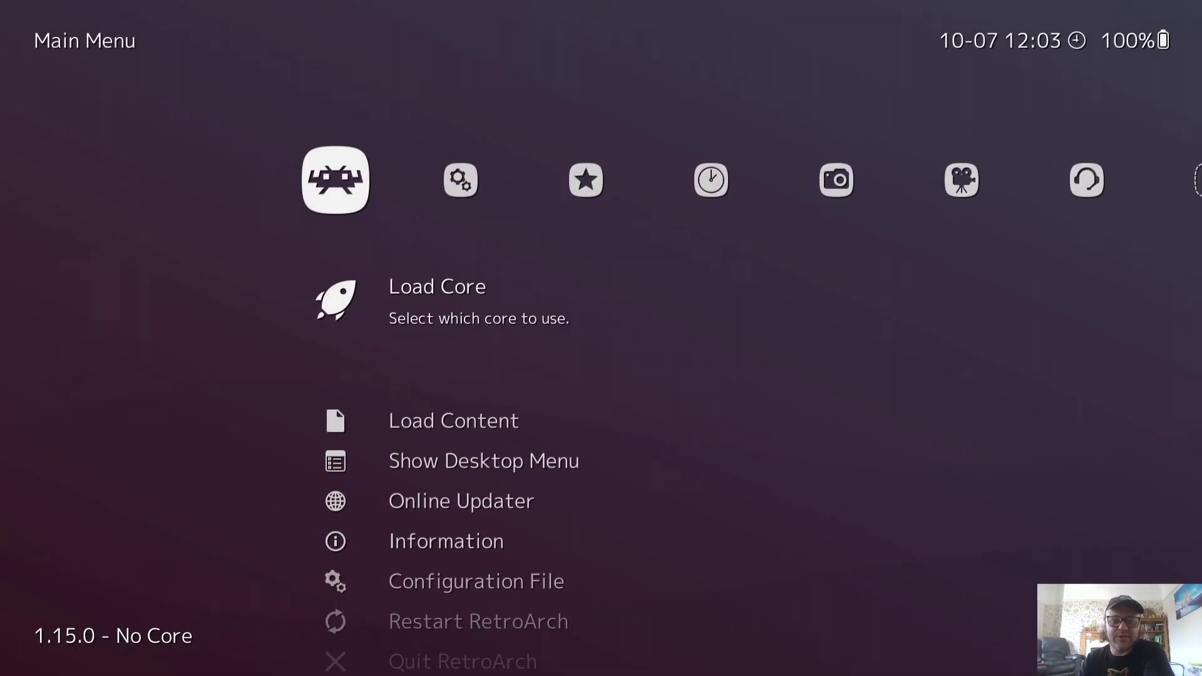
# Install the Sony - PlayStation 2 (LRPS2) core via Online Updater's Core Downloader, then back out to the Main Menu.
pyautogui.press('Down')
pyautogui.press('Down')
pyautogui.press('Down')
pyautogui.press('Return')
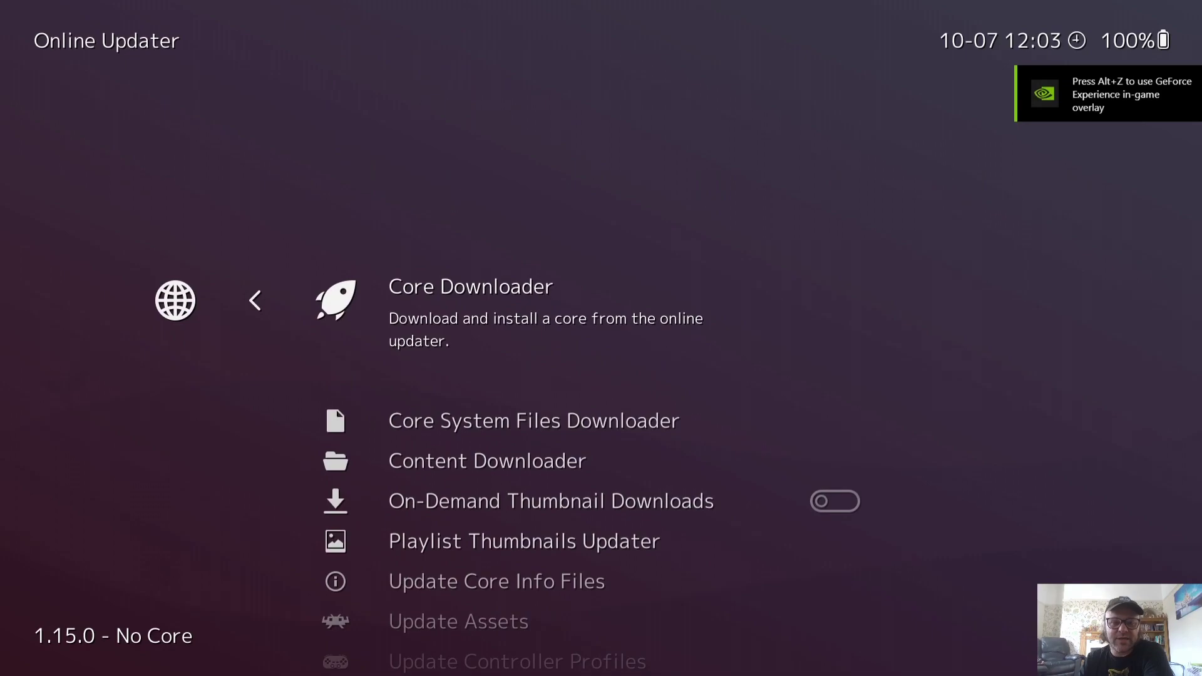
pyautogui.press('Return')
pyautogui.press('Down')
pyautogui.press('Down')
pyautogui.press('Down')
pyautogui.press('Down')
pyautogui.press('Down')
pyautogui.press('Down')
pyautogui.press('Down')
pyautogui.press('Down')
pyautogui.press('Down')
pyautogui.press('Down')
pyautogui.press('Down')
pyautogui.press('Down')
pyautogui.press('Down')
pyautogui.press('Down')
pyautogui.press('Down')
pyautogui.press('Down')
pyautogui.press('Down')
pyautogui.press('Down')
pyautogui.press('Down')
pyautogui.press('Down')
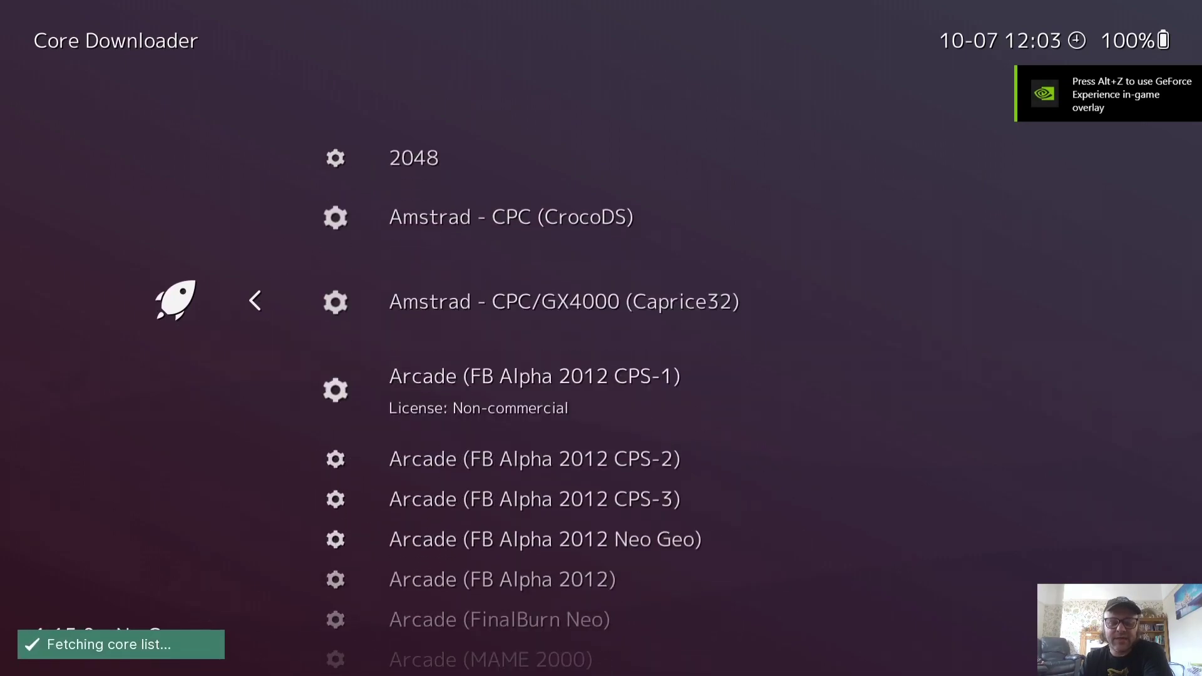
pyautogui.press('Down')
pyautogui.press('Down')
pyautogui.press('Down')
pyautogui.press('Down')
pyautogui.press('Down')
pyautogui.press('Down')
pyautogui.press('Down')
pyautogui.press('Down')
pyautogui.press('Down')
pyautogui.press('Down')
pyautogui.press('Down')
pyautogui.press('Down')
pyautogui.press('Down')
pyautogui.press('Down')
pyautogui.press('Down')
pyautogui.press('Down')
pyautogui.press('Down')
pyautogui.press('Down')
pyautogui.press('Down')
pyautogui.press('Down')
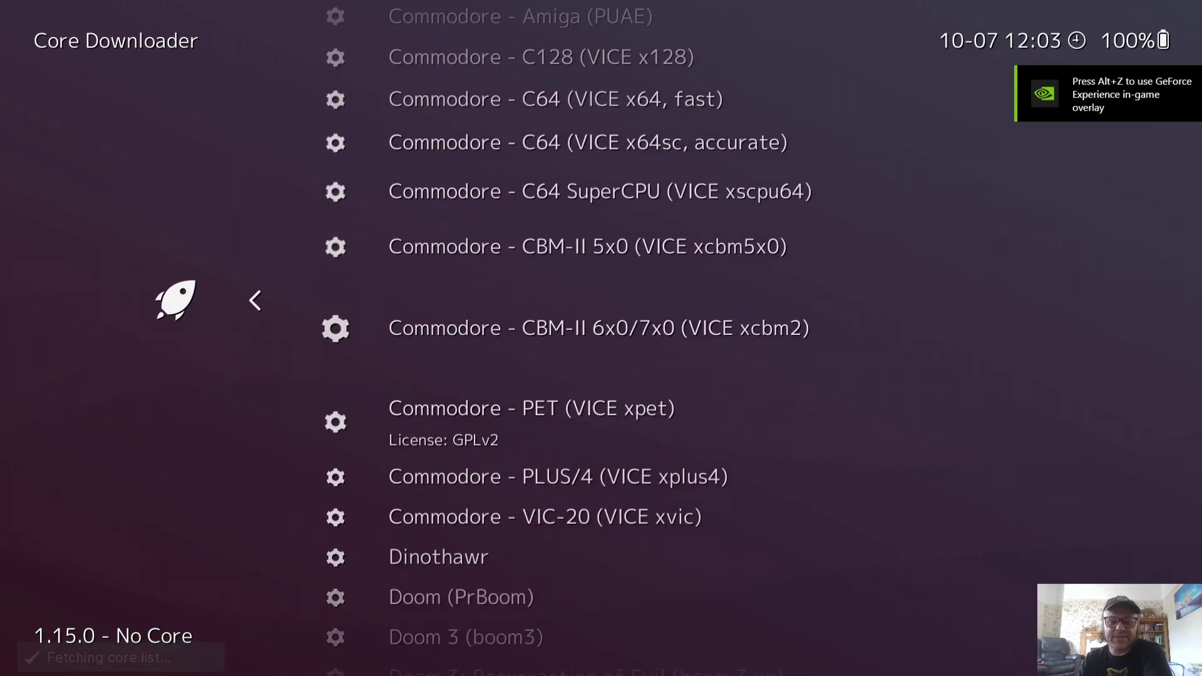
pyautogui.press('Down')
pyautogui.press('Down')
pyautogui.press('Down')
pyautogui.press('Down')
pyautogui.press('Down')
pyautogui.press('Down')
pyautogui.press('Down')
pyautogui.press('Down')
pyautogui.press('Down')
pyautogui.press('Down')
pyautogui.press('Down')
pyautogui.press('Down')
pyautogui.press('Down')
pyautogui.press('Down')
pyautogui.press('Down')
pyautogui.press('Down')
pyautogui.press('Down')
pyautogui.press('Down')
pyautogui.press('Down')
pyautogui.press('Down')
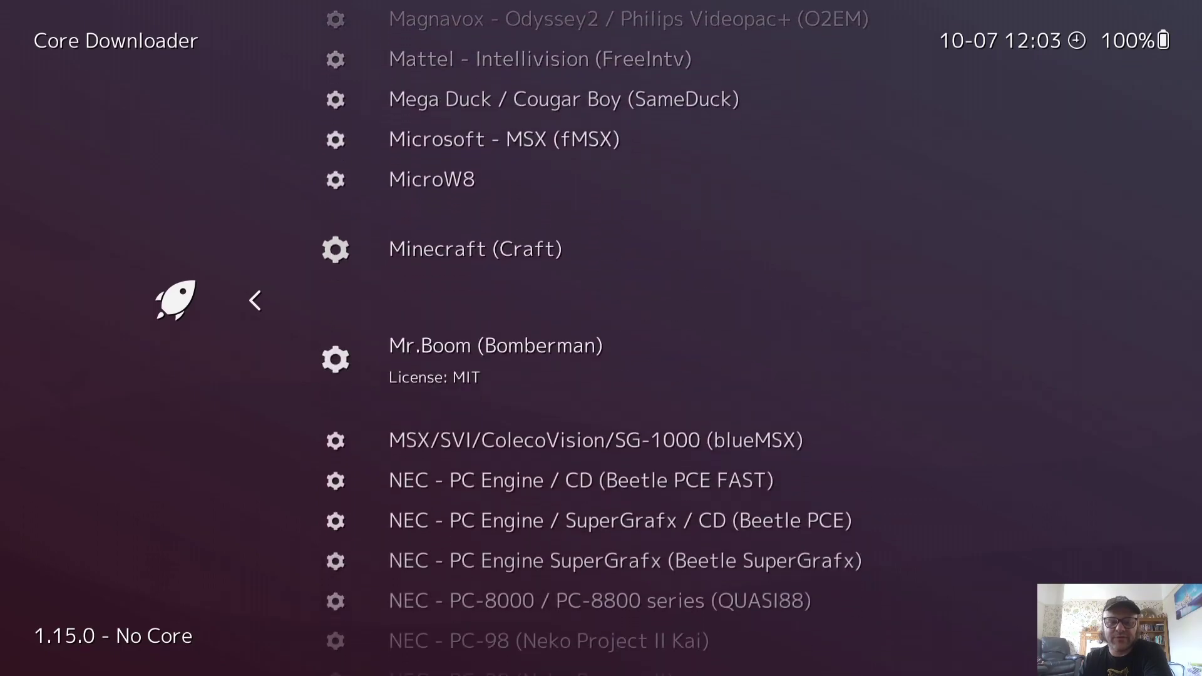
pyautogui.press('Down')
pyautogui.press('Down')
pyautogui.press('Down')
pyautogui.press('Down')
pyautogui.press('Down')
pyautogui.press('Down')
pyautogui.press('Down')
pyautogui.press('Down')
pyautogui.press('Down')
pyautogui.press('Down')
pyautogui.press('Down')
pyautogui.press('Down')
pyautogui.press('Down')
pyautogui.press('Down')
pyautogui.press('Down')
pyautogui.press('Down')
pyautogui.press('Down')
pyautogui.press('Down')
pyautogui.press('Down')
pyautogui.press('Down')
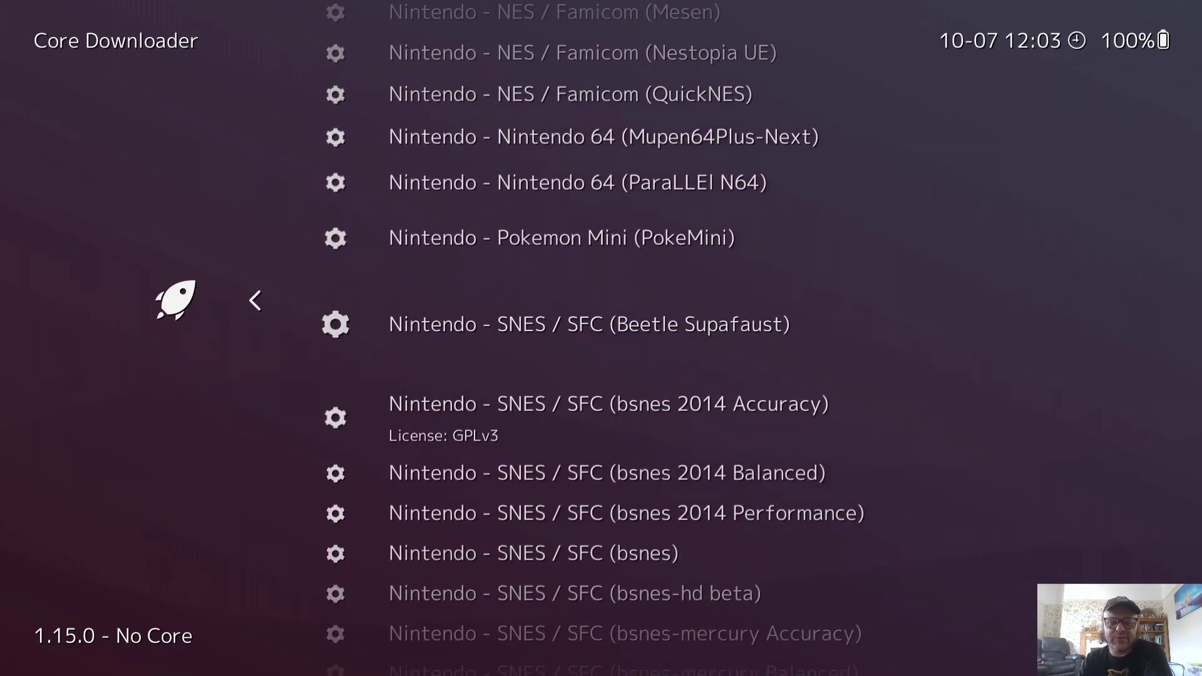
pyautogui.press('Down')
pyautogui.press('Down')
pyautogui.press('Down')
pyautogui.press('Down')
pyautogui.press('Down')
pyautogui.press('Down')
pyautogui.press('Down')
pyautogui.press('Down')
pyautogui.press('Down')
pyautogui.press('Down')
pyautogui.press('Down')
pyautogui.press('Down')
pyautogui.press('Down')
pyautogui.press('Down')
pyautogui.press('Down')
pyautogui.press('Down')
pyautogui.press('Down')
pyautogui.press('Down')
pyautogui.press('Down')
pyautogui.press('Down')
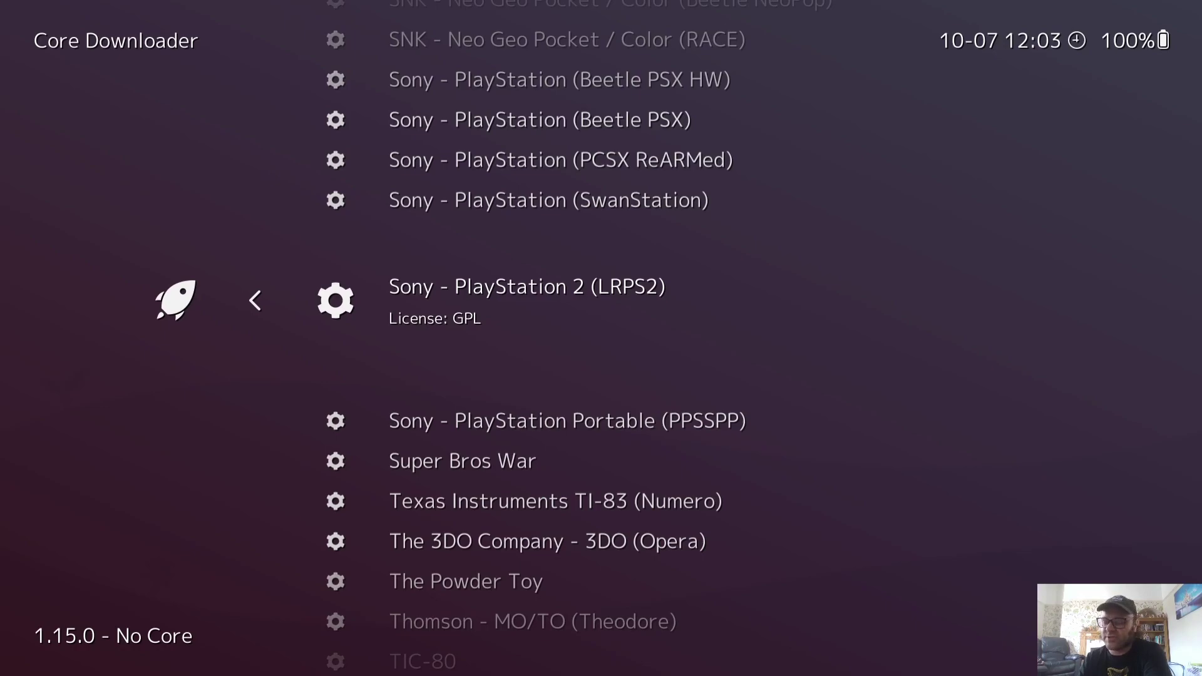
pyautogui.press('Return')
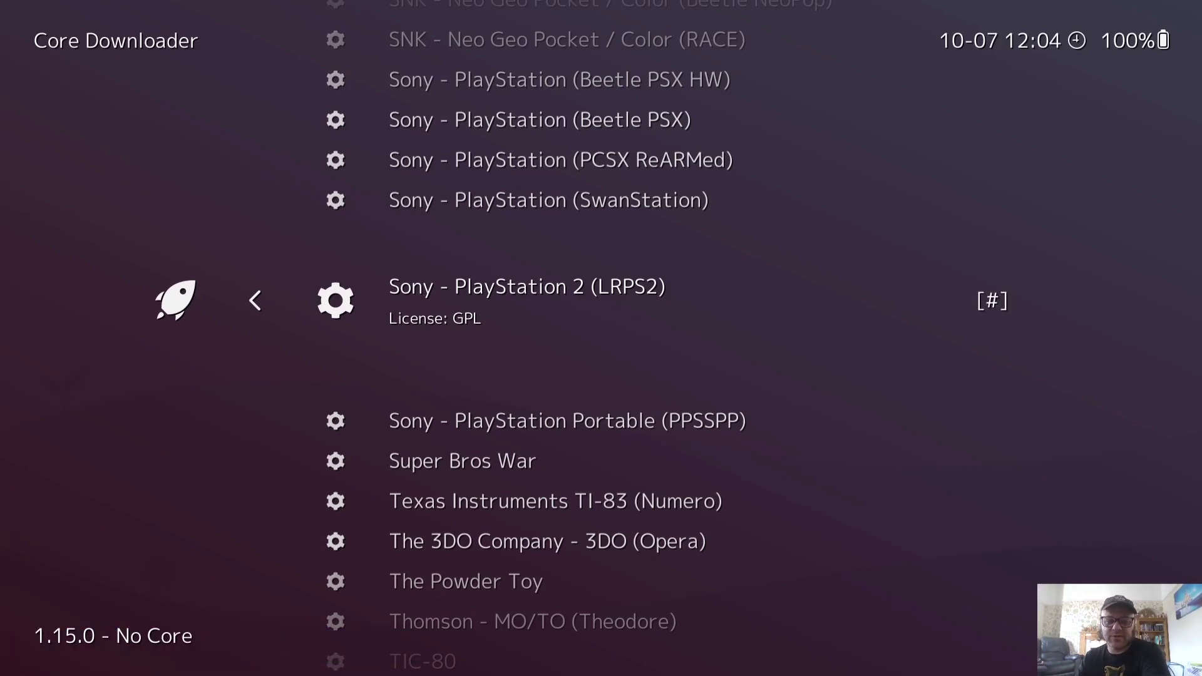
pyautogui.press('BackSpace')
pyautogui.press('BackSpace')
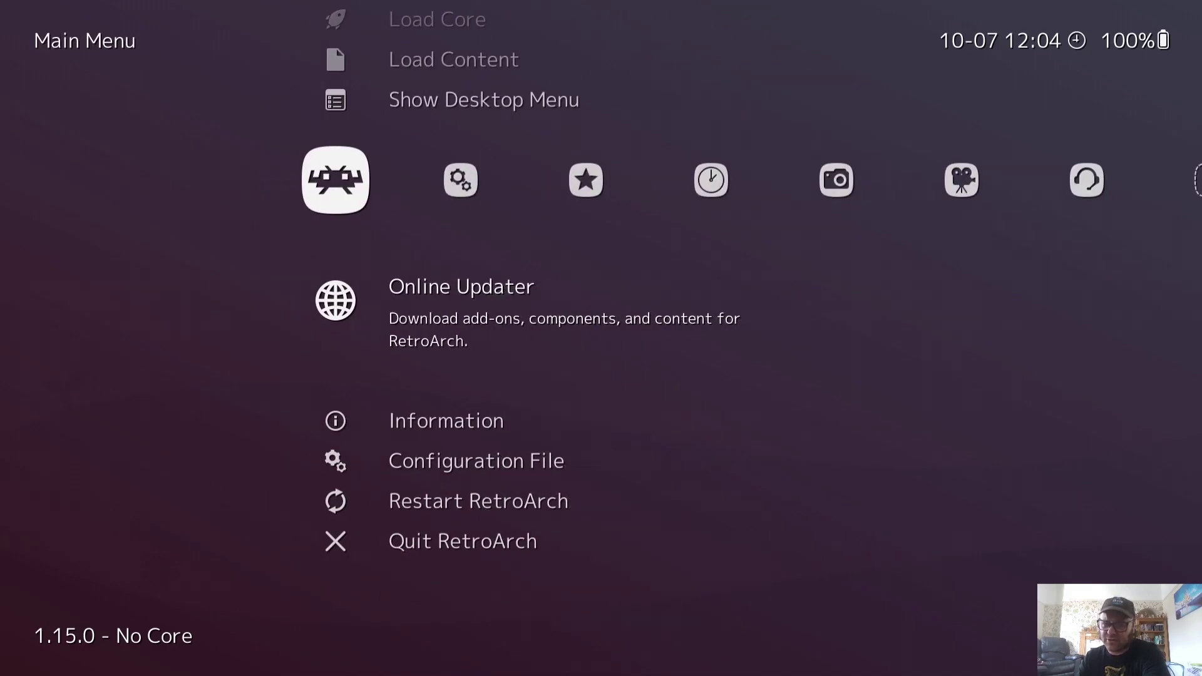
# Run Update Core Info Files, Update Assets and Update Databases in the Online Updater.
pyautogui.press('Return')
pyautogui.press('Down')
pyautogui.press('Down')
pyautogui.press('Down')
pyautogui.press('Down')
pyautogui.press('Down')
pyautogui.press('Down')
pyautogui.press('Down')
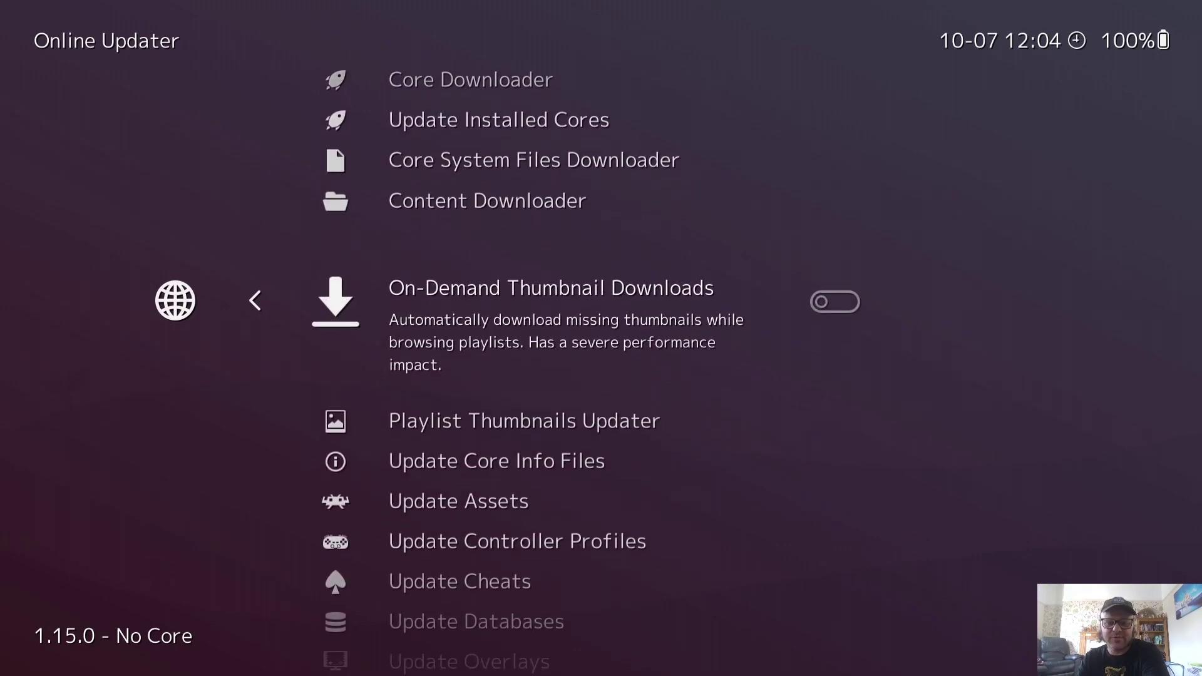
pyautogui.press('Up')
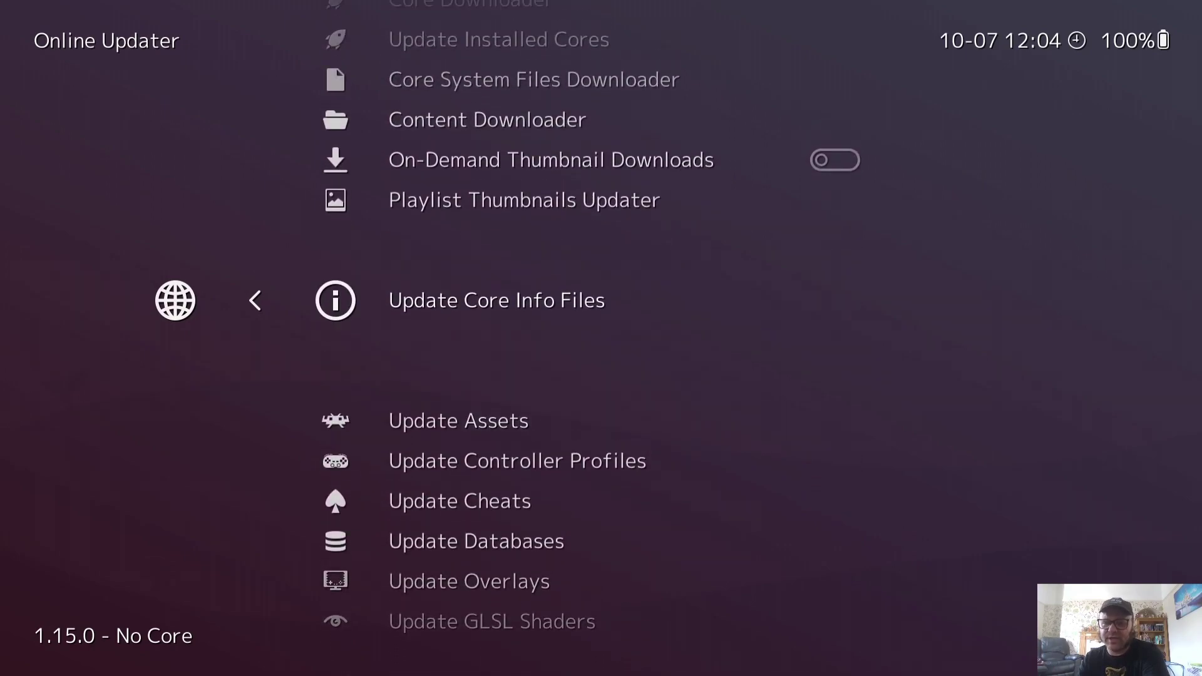
pyautogui.press('Return')
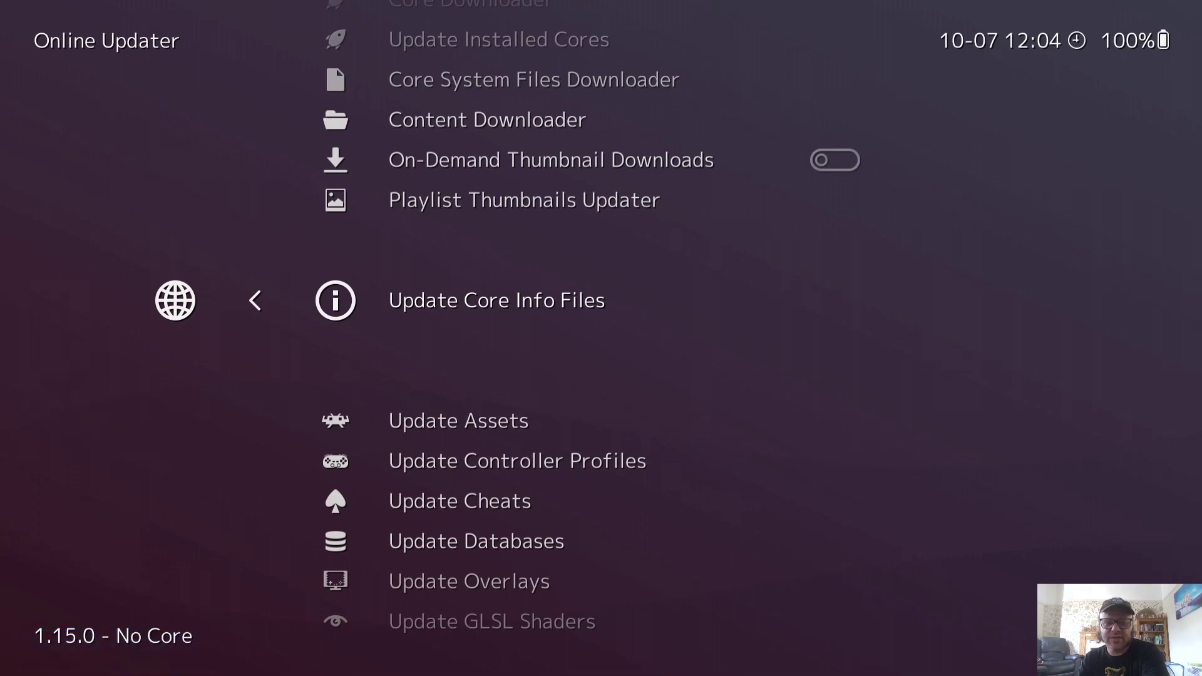
pyautogui.press('Down')
pyautogui.press('Return')
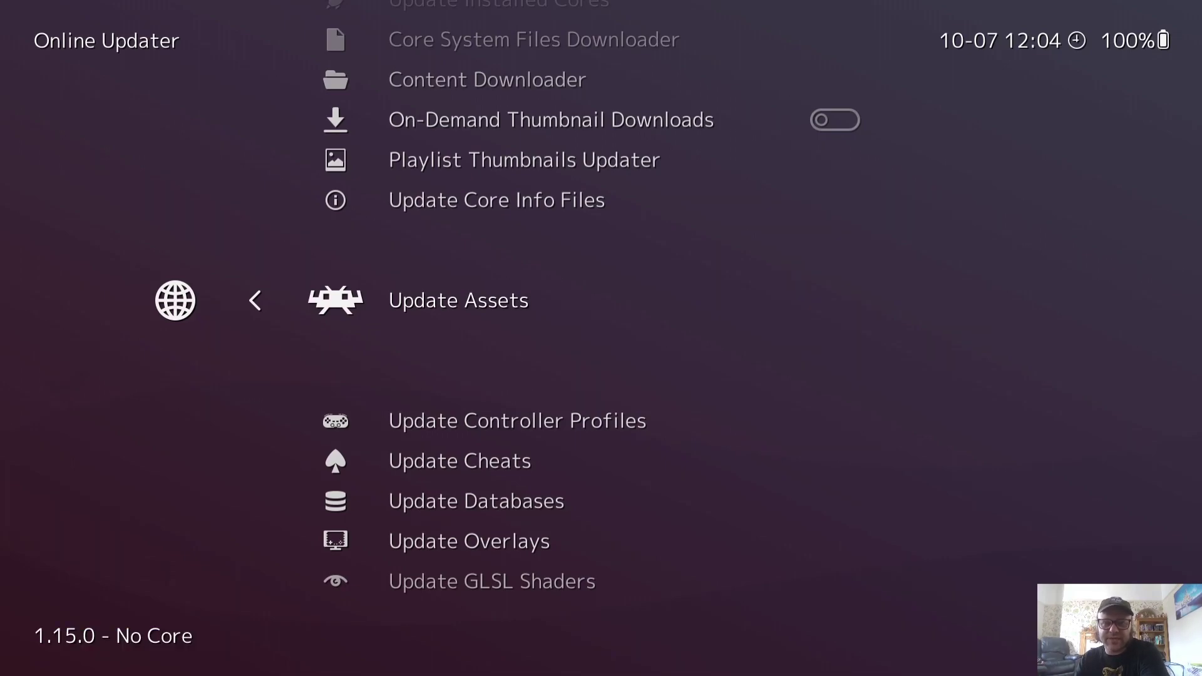
pyautogui.press('Down')
pyautogui.press('Down')
pyautogui.press('Down')
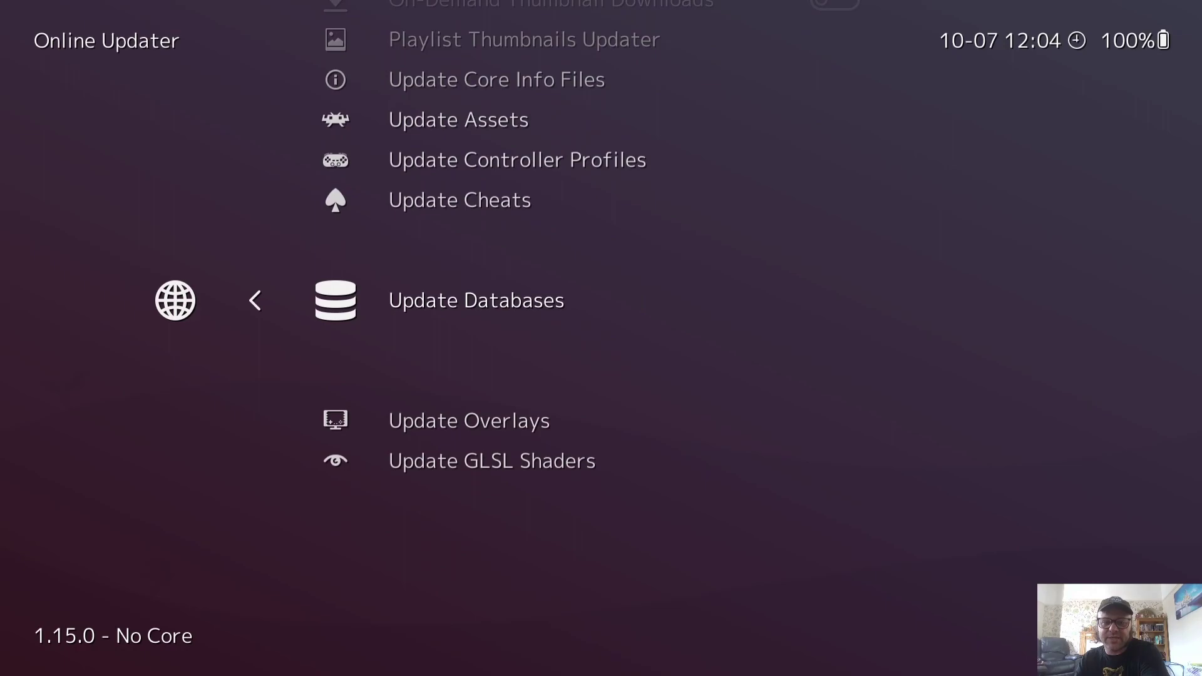
pyautogui.press('Return')
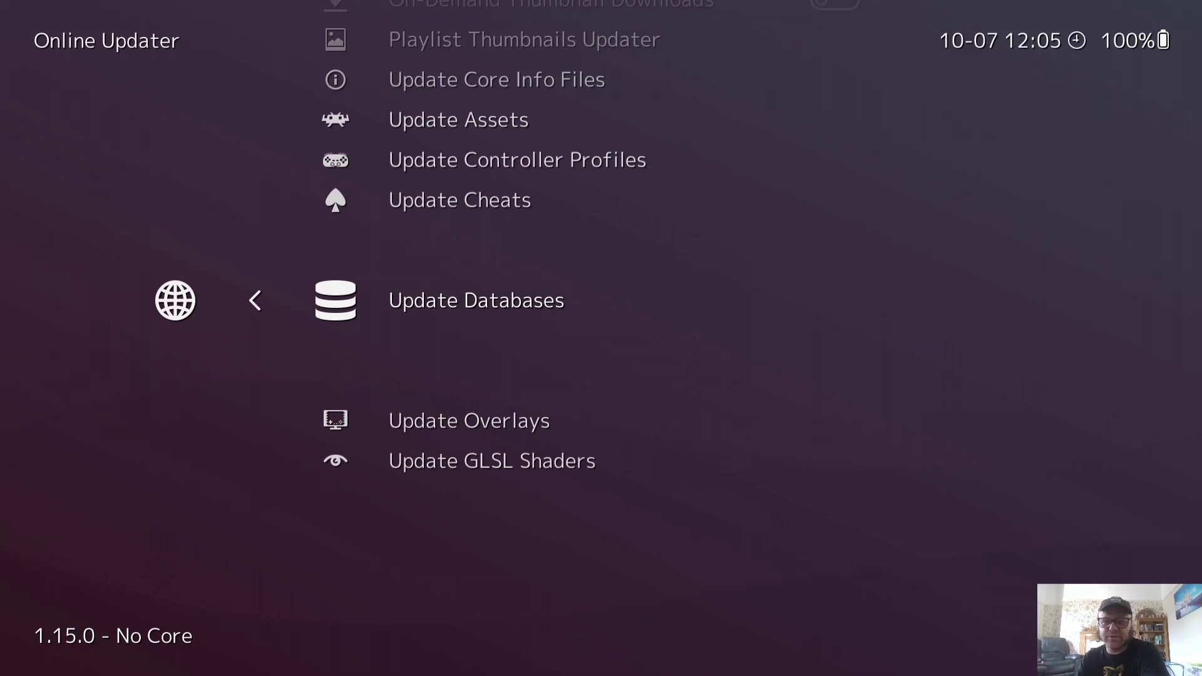
pyautogui.press('BackSpace')
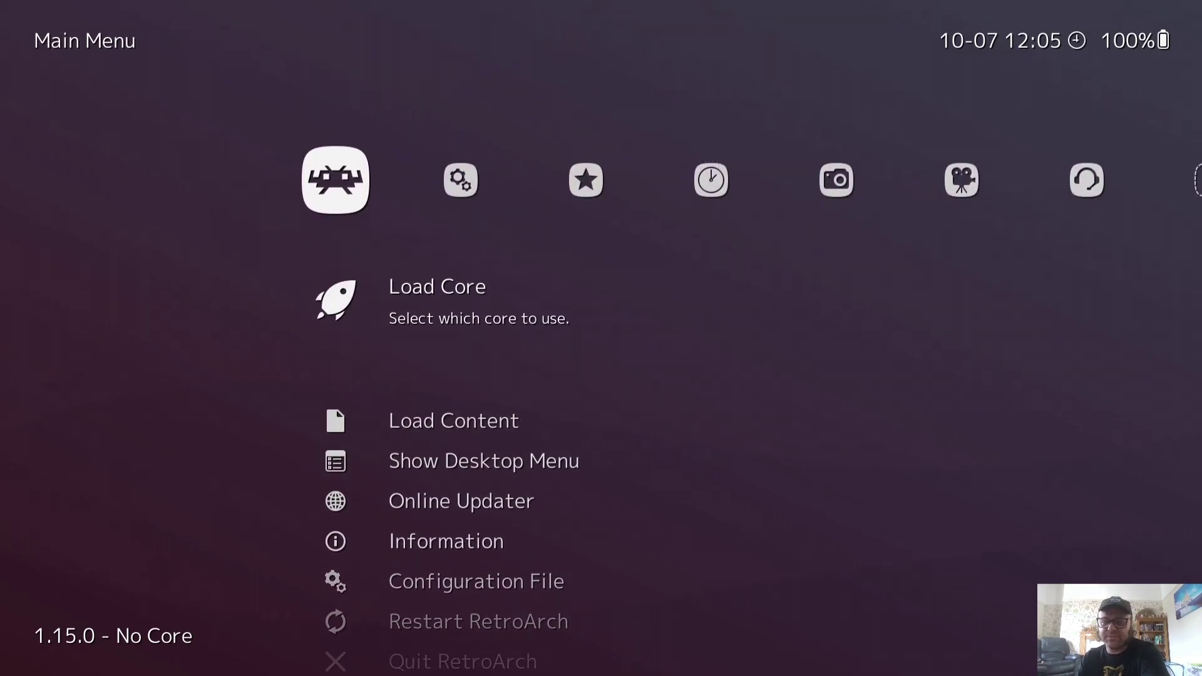
# Set the Manual Scan content directory to the Desktop\ps2 games folder.
pyautogui.press('Right')
pyautogui.press('Right')
pyautogui.press('Right')
pyautogui.press('Right')
pyautogui.press('Right')
pyautogui.press('Right')
pyautogui.press('Right')
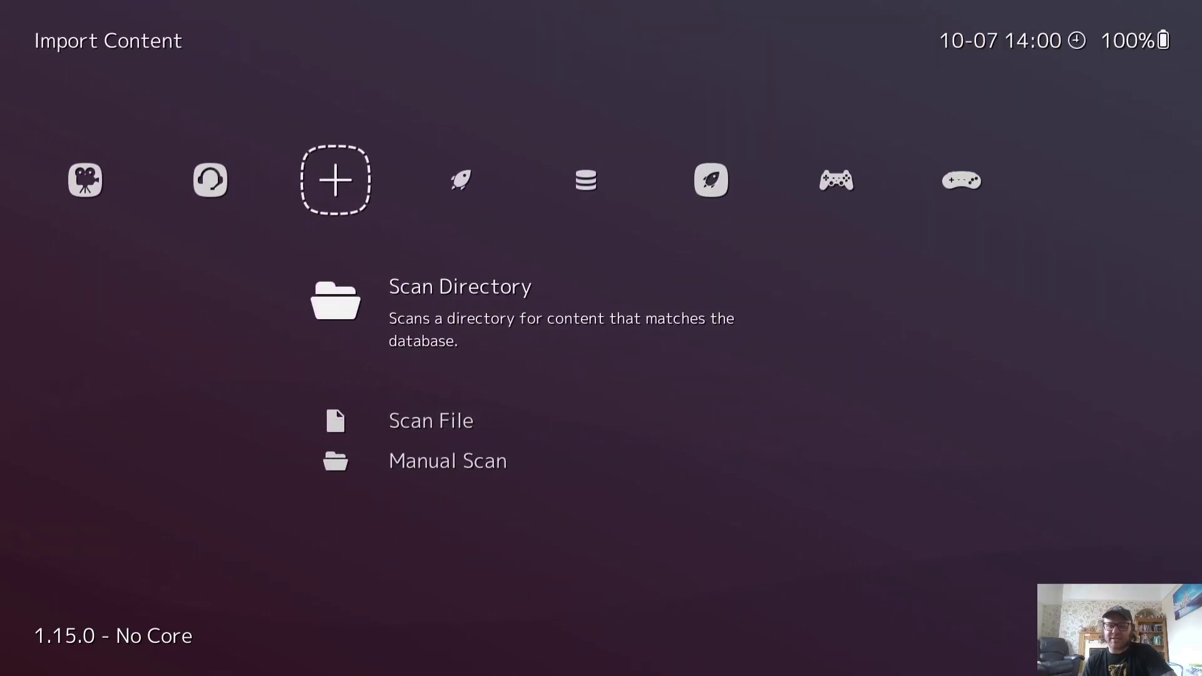
pyautogui.press('Down')
pyautogui.press('Down')
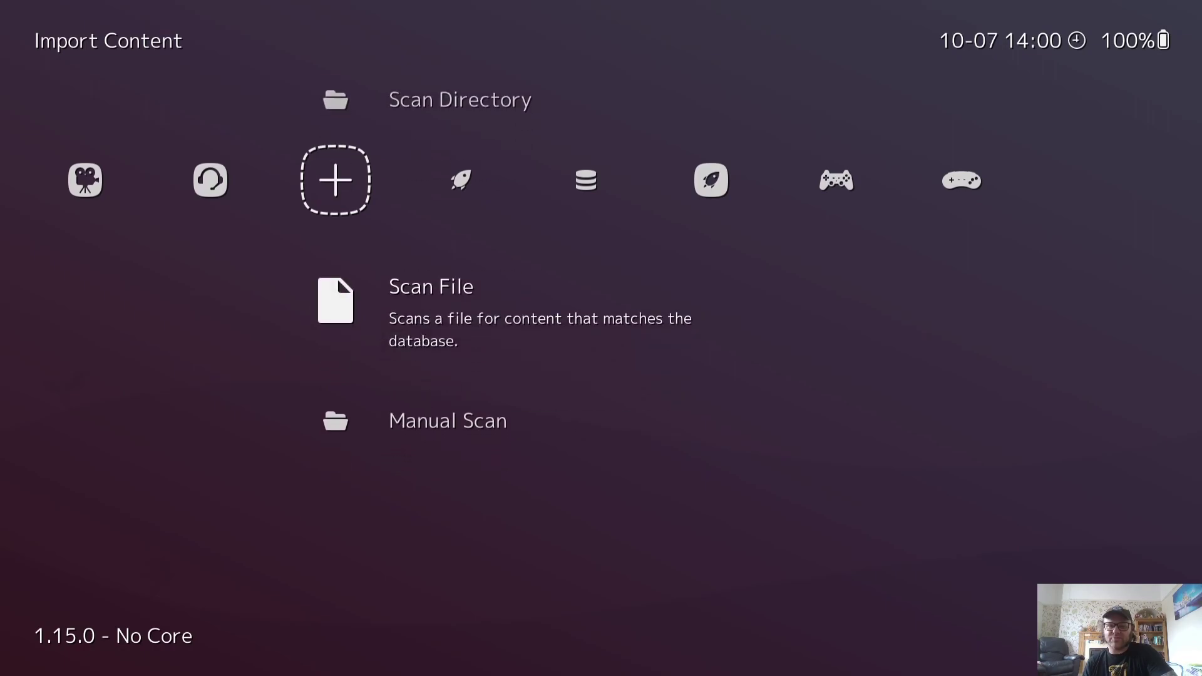
pyautogui.press('Return')
pyautogui.press('Return')
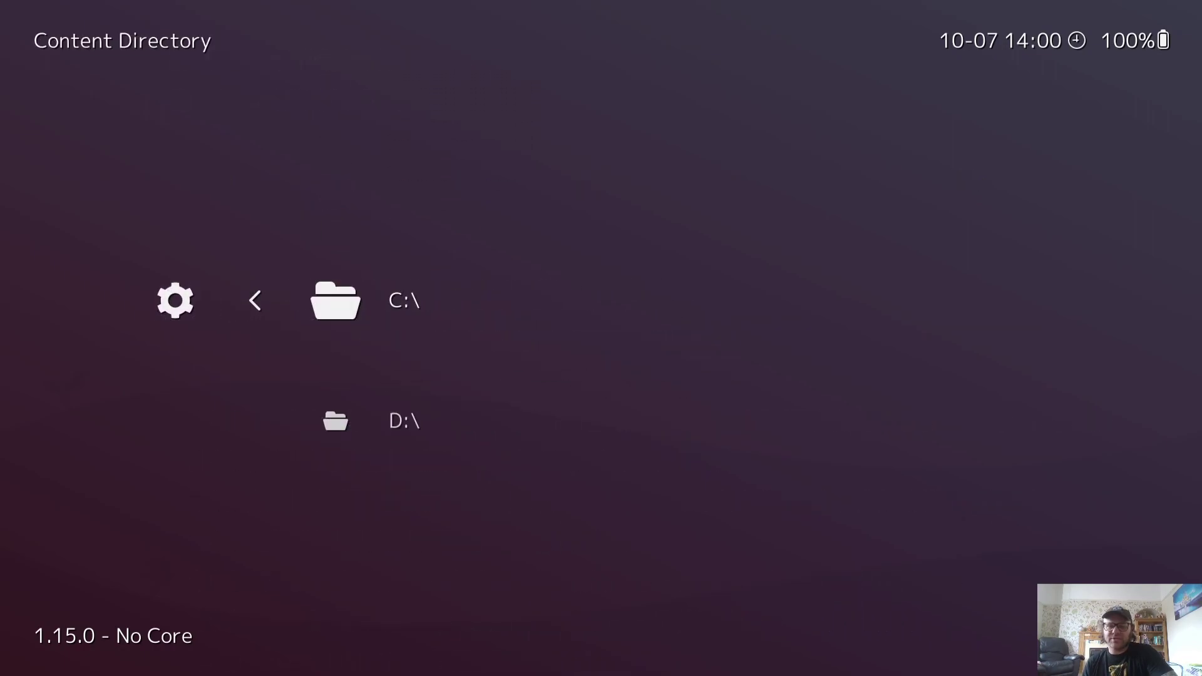
pyautogui.press('Return')
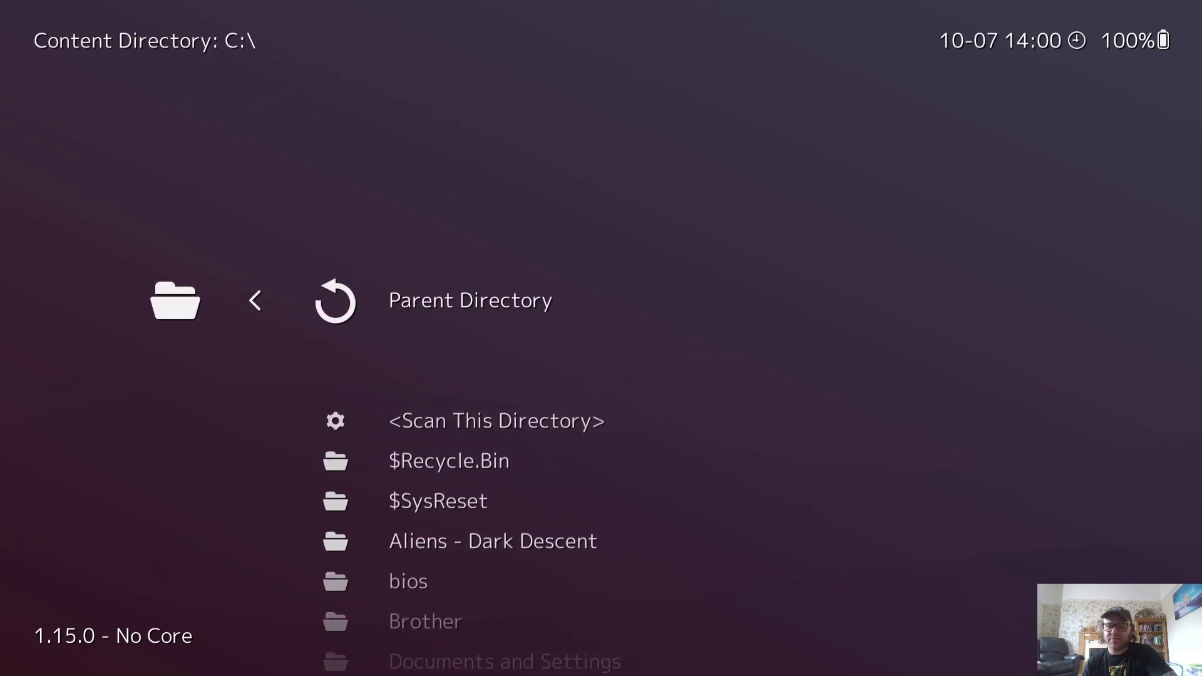
pyautogui.press('Down')
pyautogui.press('Down')
pyautogui.press('Down')
pyautogui.press('Down')
pyautogui.press('Down')
pyautogui.press('Down')
pyautogui.press('Down')
pyautogui.press('Down')
pyautogui.press('Down')
pyautogui.press('Down')
pyautogui.press('Down')
pyautogui.press('Down')
pyautogui.press('Down')
pyautogui.press('Down')
pyautogui.press('Down')
pyautogui.press('Down')
pyautogui.press('Down')
pyautogui.press('Down')
pyautogui.press('Down')
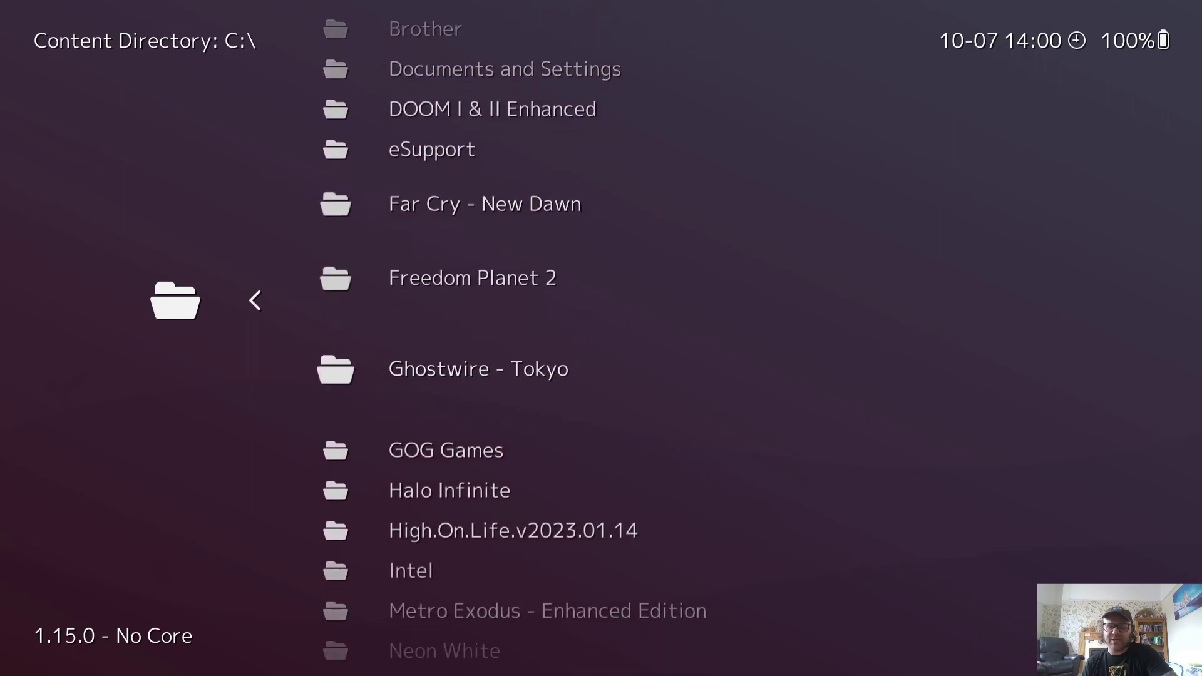
pyautogui.press('Down')
pyautogui.press('Down')
pyautogui.press('Down')
pyautogui.press('Down')
pyautogui.press('Down')
pyautogui.press('Down')
pyautogui.press('Down')
pyautogui.press('Down')
pyautogui.press('Down')
pyautogui.press('Down')
pyautogui.press('Down')
pyautogui.press('Down')
pyautogui.press('Down')
pyautogui.press('Down')
pyautogui.press('Down')
pyautogui.press('Down')
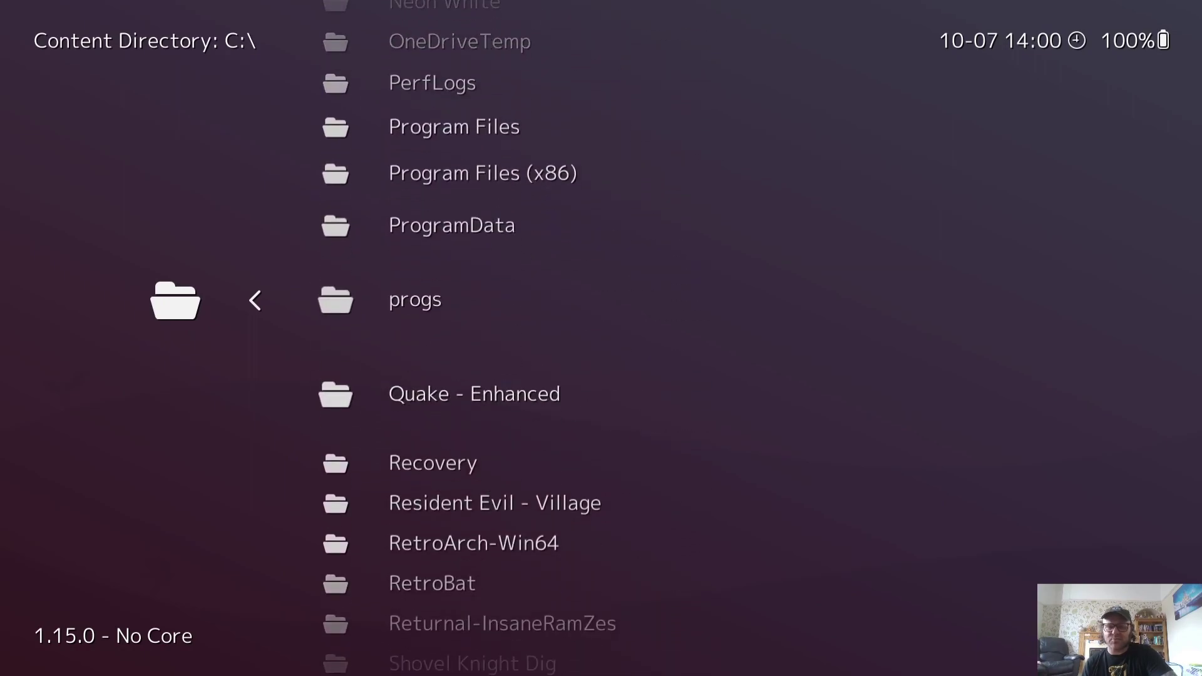
pyautogui.press('Return')
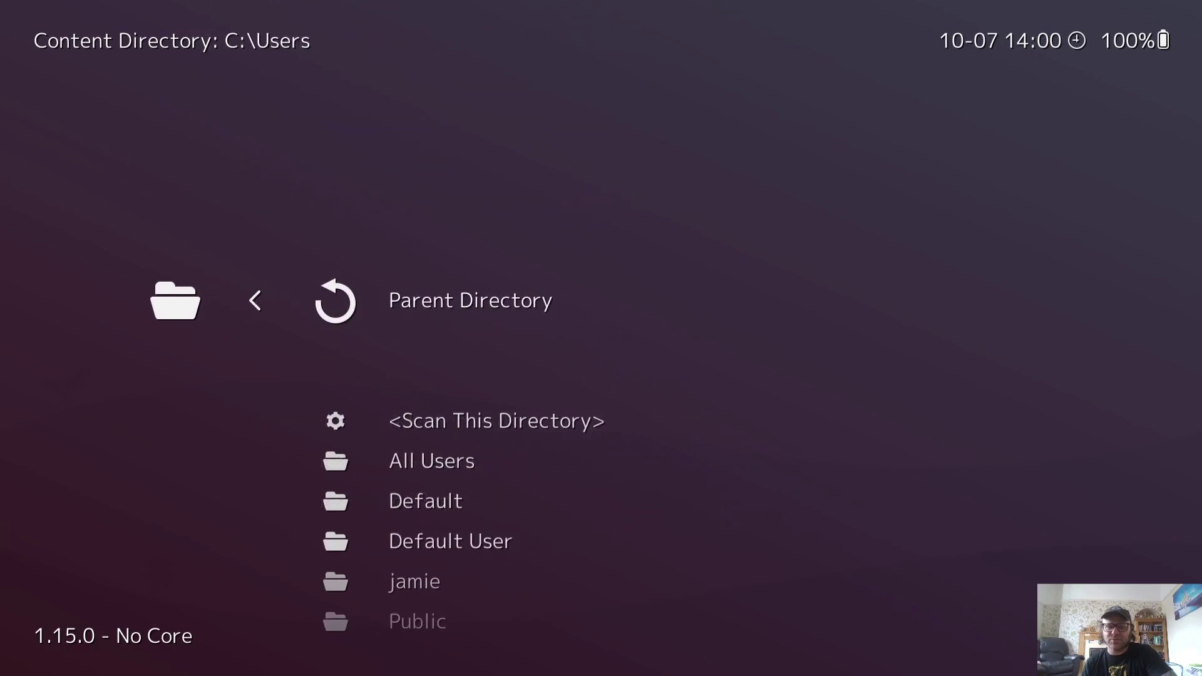
pyautogui.press('Down')
pyautogui.press('Down')
pyautogui.press('Down')
pyautogui.press('Down')
pyautogui.press('Down')
pyautogui.press('Return')
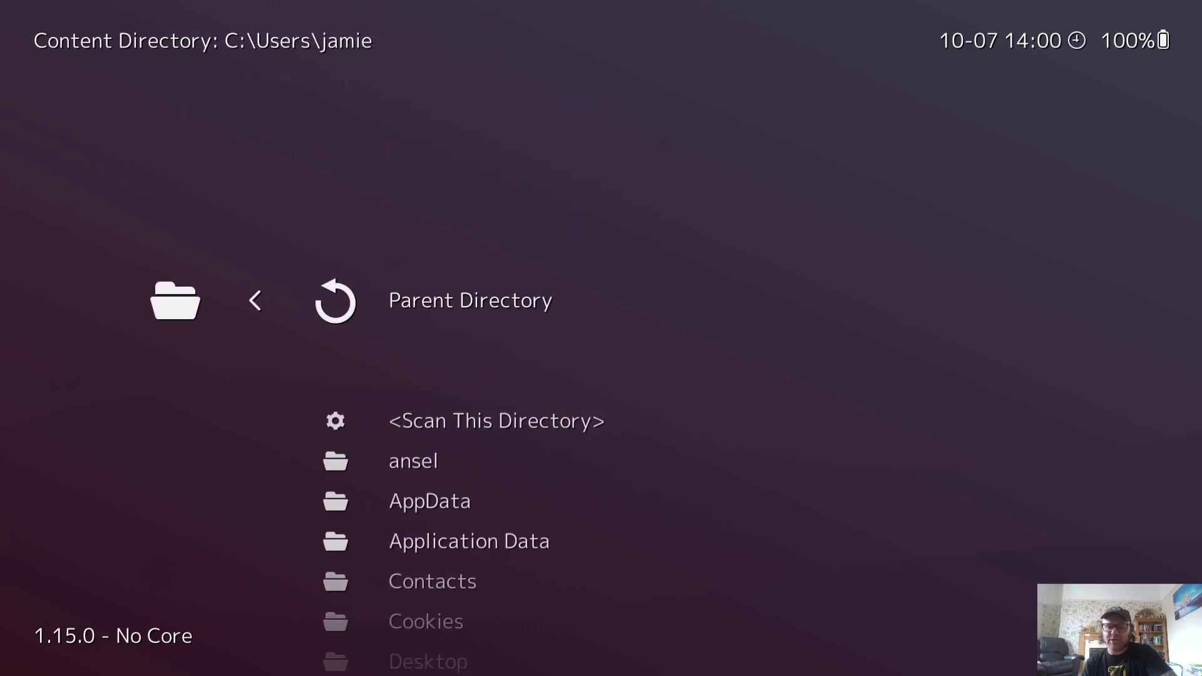
pyautogui.press('Down')
pyautogui.press('Down')
pyautogui.press('Down')
pyautogui.press('Down')
pyautogui.press('Down')
pyautogui.press('Down')
pyautogui.press('Down')
pyautogui.press('Return')
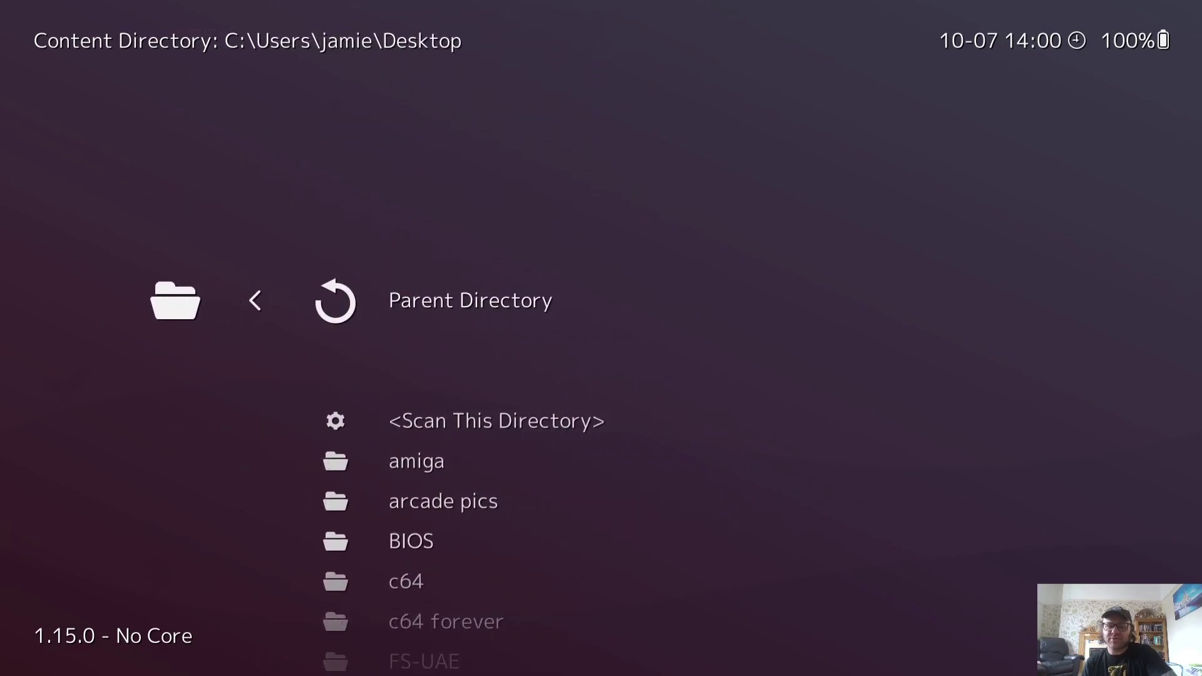
pyautogui.press('Down')
pyautogui.press('Down')
pyautogui.press('Down')
pyautogui.press('Down')
pyautogui.press('Down')
pyautogui.press('Down')
pyautogui.press('Down')
pyautogui.press('Down')
pyautogui.press('Down')
pyautogui.press('Down')
pyautogui.press('Down')
pyautogui.press('Down')
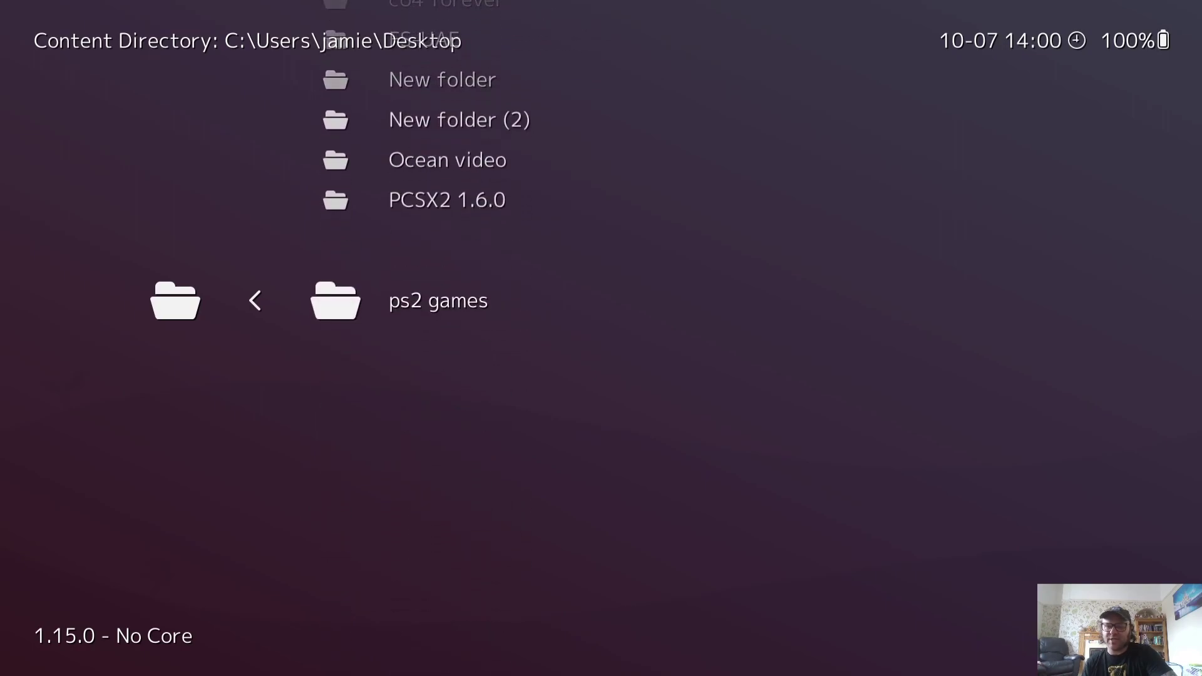
pyautogui.press('Return')
pyautogui.press('Down')
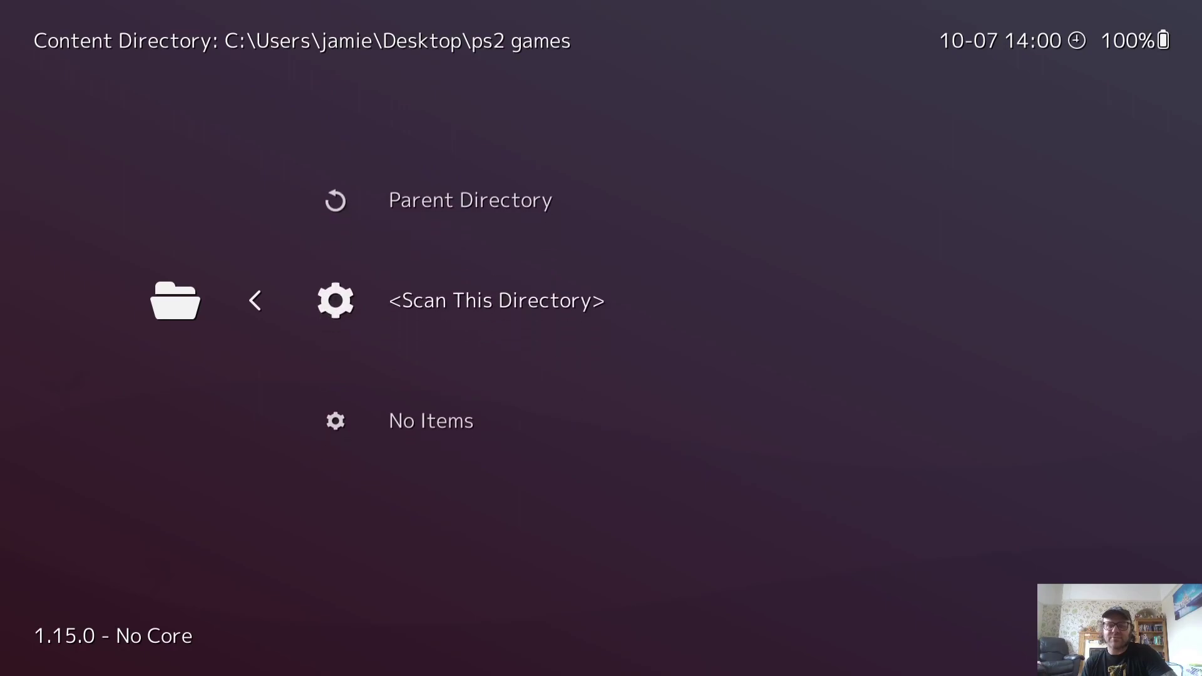
pyautogui.press('Return')
# Start the scan, adding Alien Hominid (Europe, Australia) to a PlayStation 2 playlist.
pyautogui.press('Down')
pyautogui.press('Down')
pyautogui.press('Down')
pyautogui.press('Down')
pyautogui.press('Down')
pyautogui.press('Down')
pyautogui.press('Down')
pyautogui.press('Down')
pyautogui.press('Down')
pyautogui.press('Down')
pyautogui.press('Down')
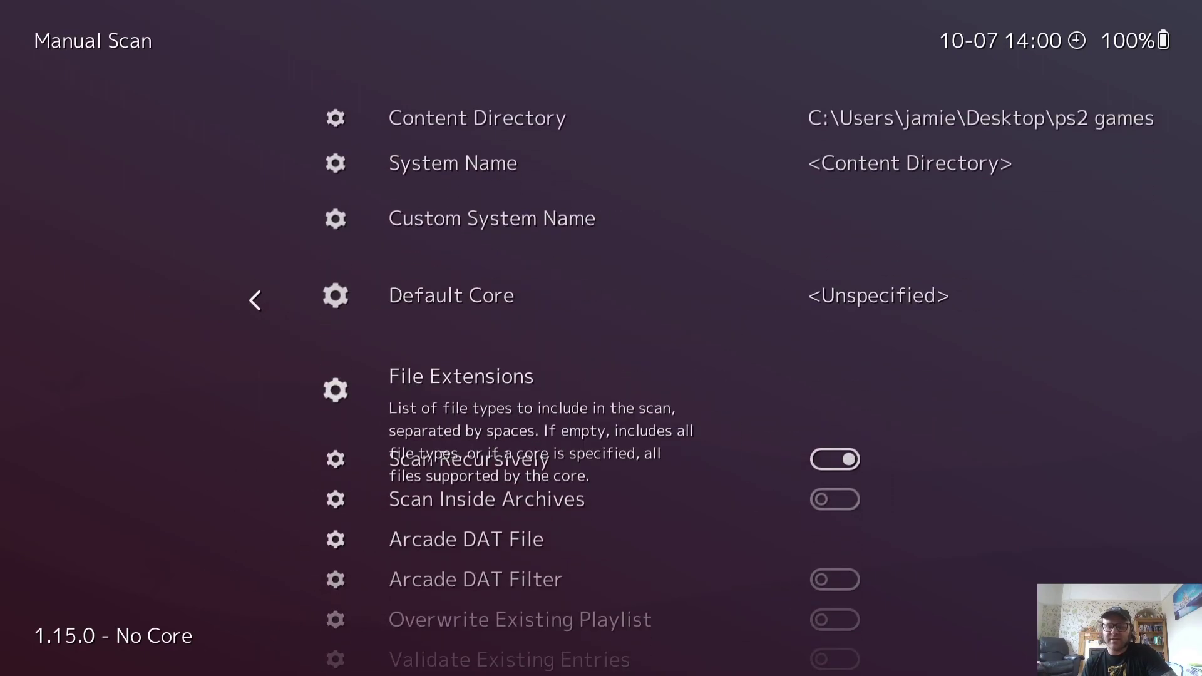
pyautogui.press('Return')
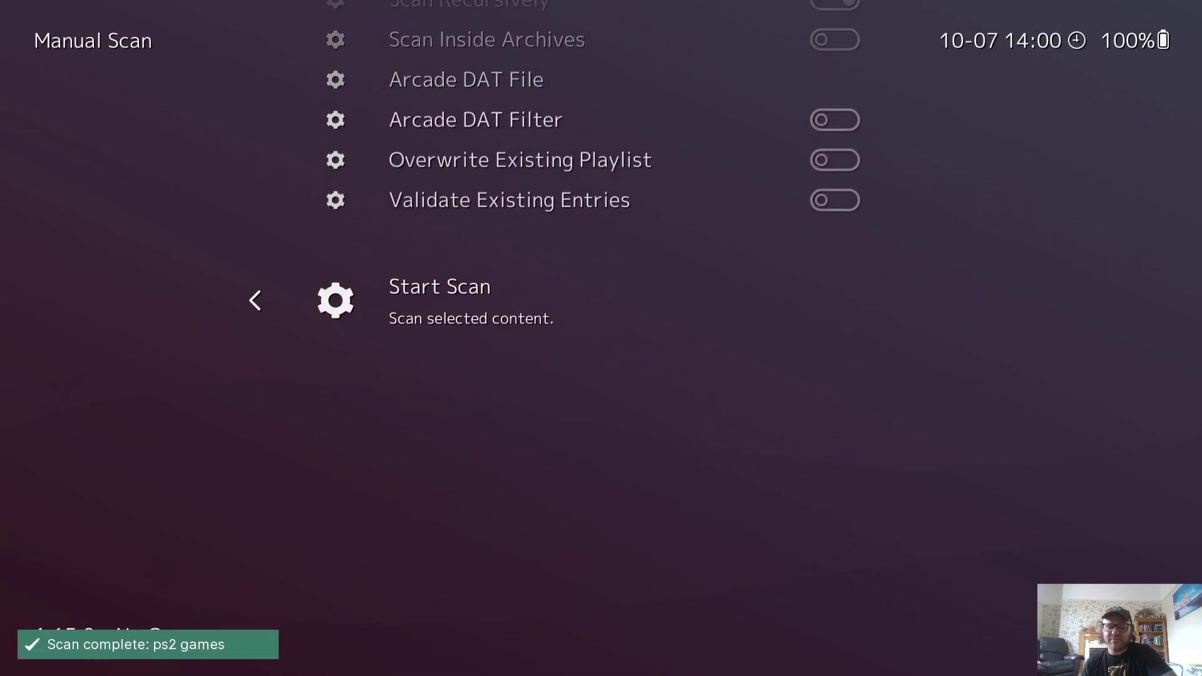
pyautogui.press('BackSpace')
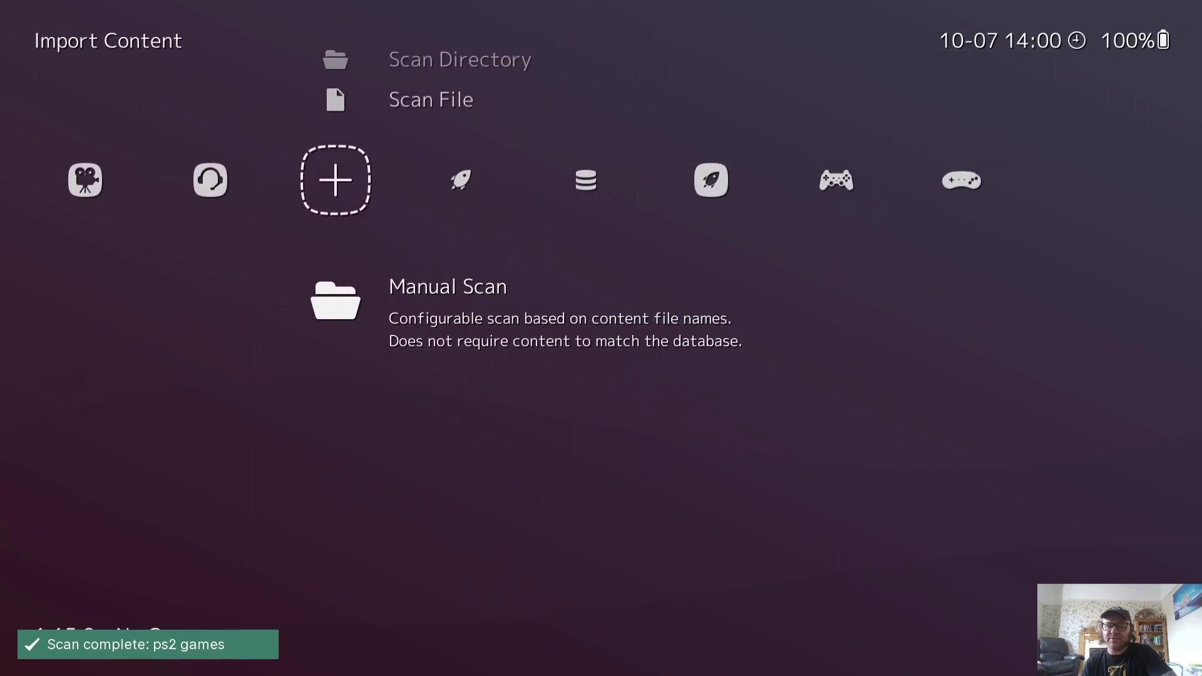
pyautogui.press('Right')
pyautogui.press('Right')
pyautogui.press('Right')
pyautogui.press('Right')
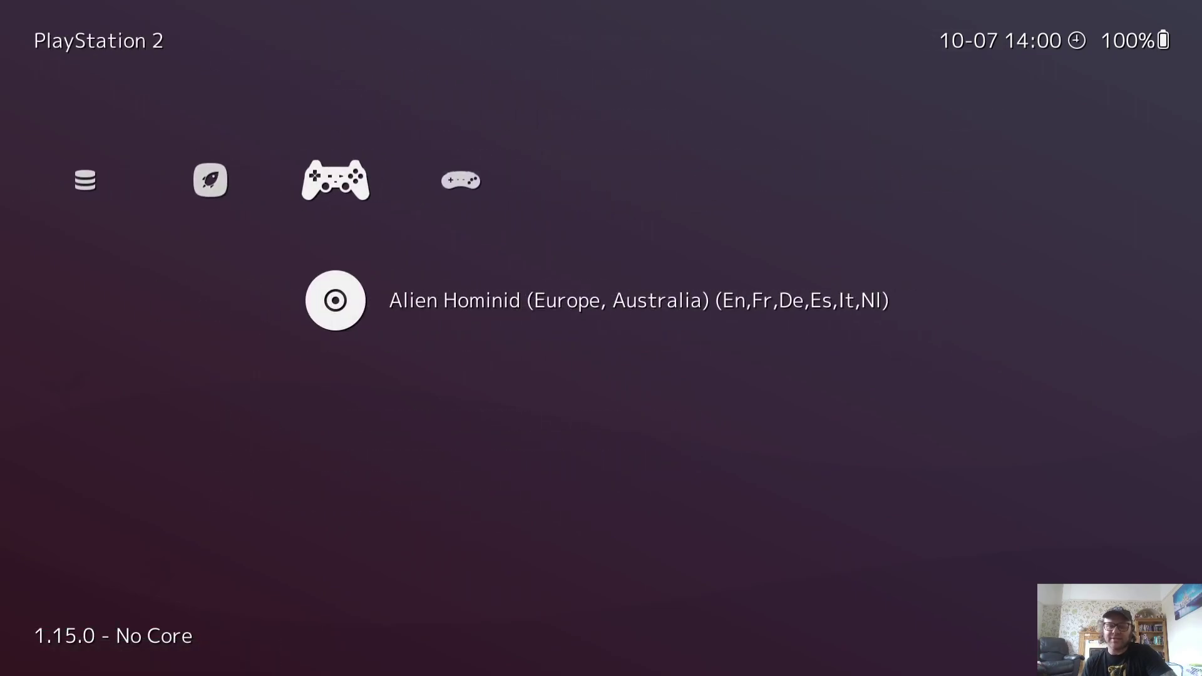
# In the PS2 games playlist, assign the Sony - PlayStation 2 (LRPS2) core to Alien Hominid (Australia).
pyautogui.press('Left')
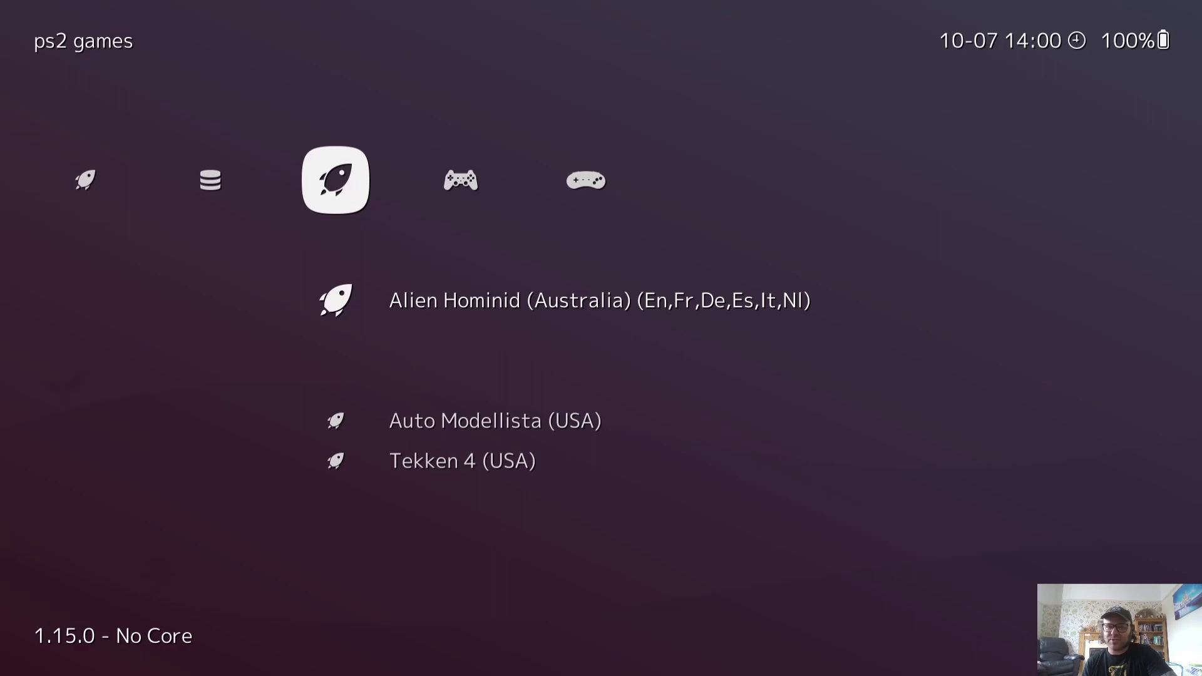
pyautogui.press('Return')
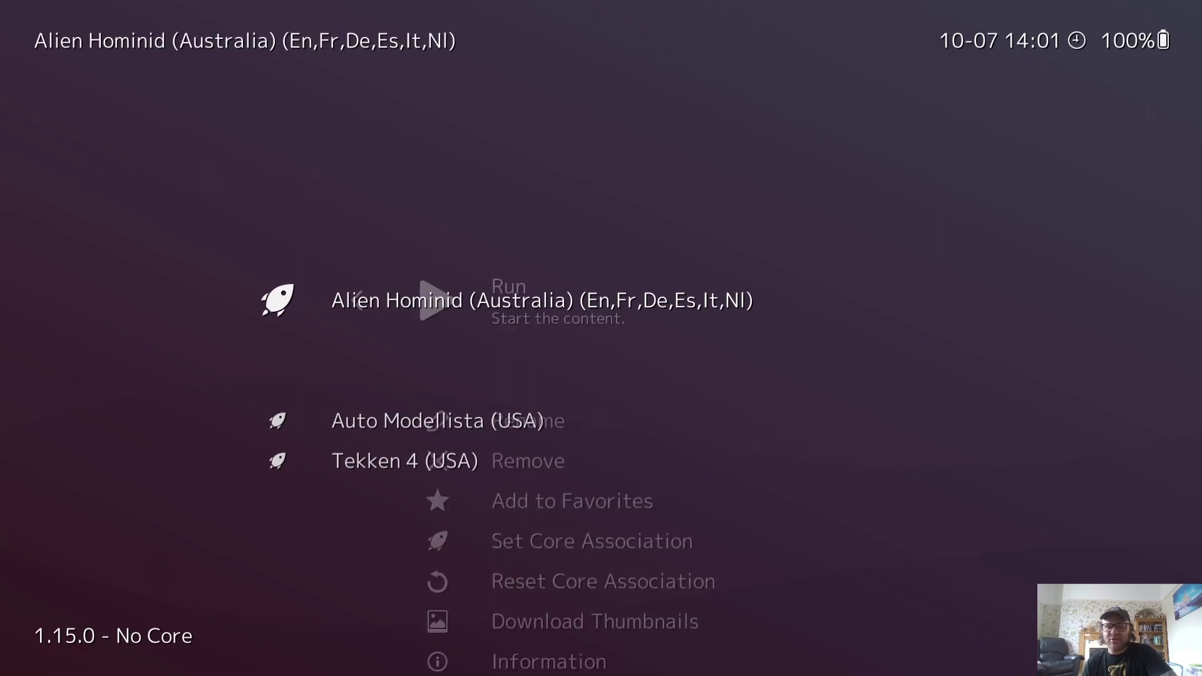
pyautogui.press('Return')
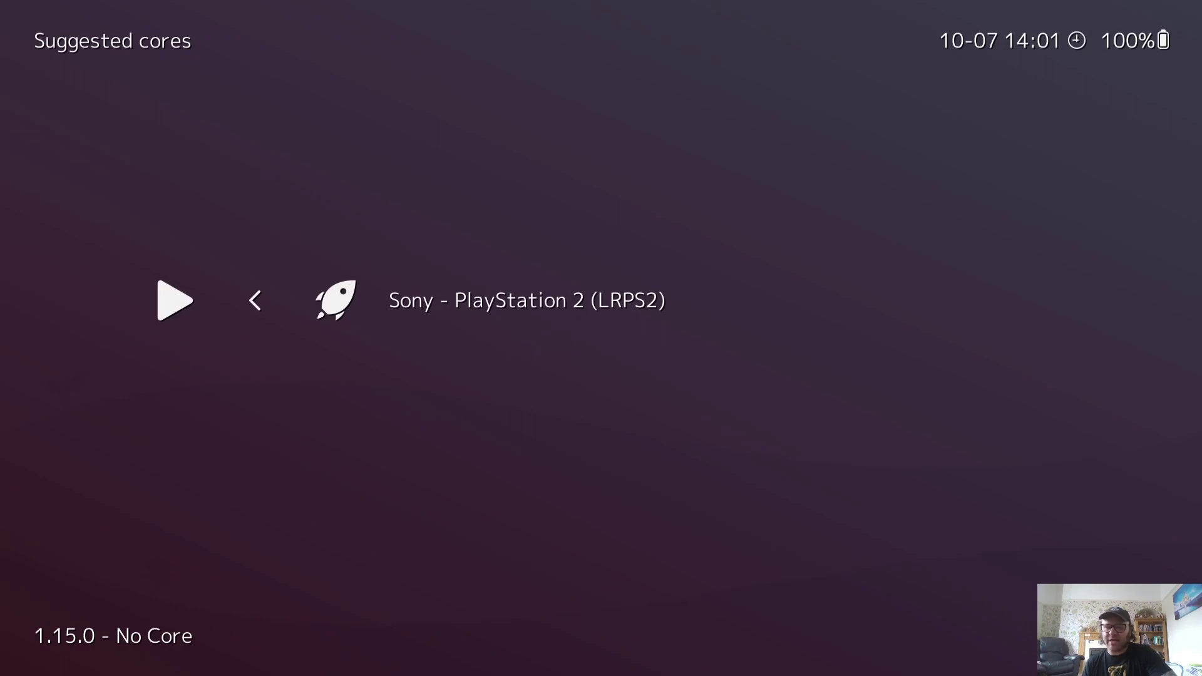
pyautogui.press('Return')
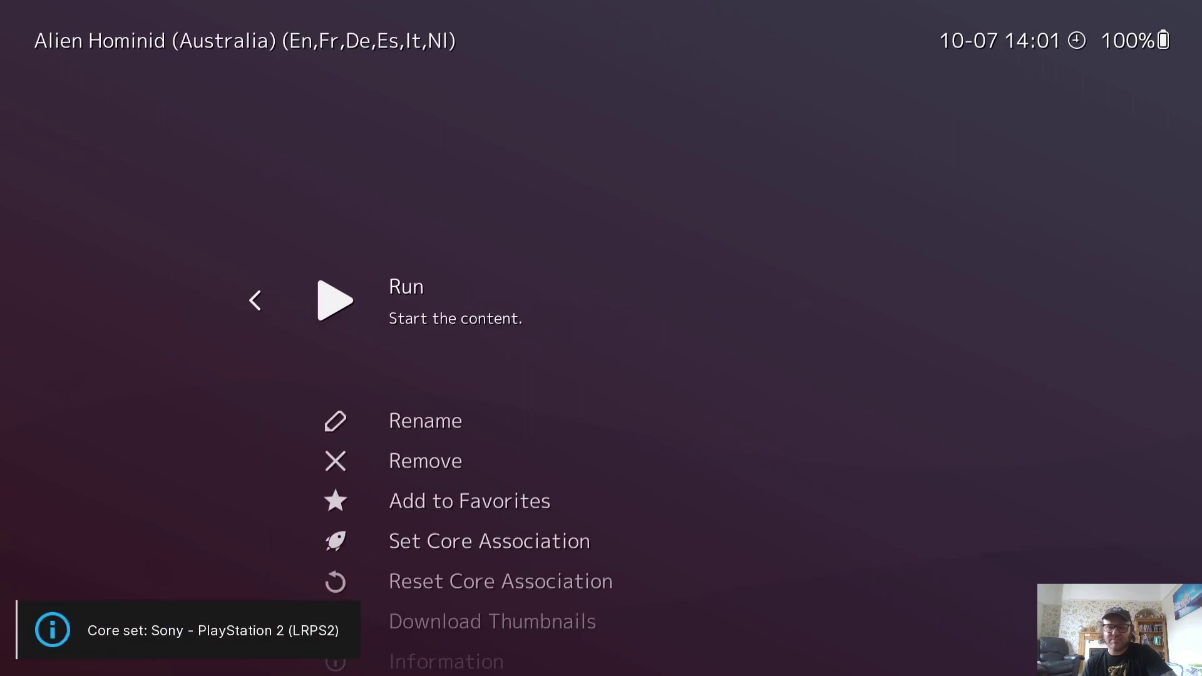
pyautogui.press('Down')
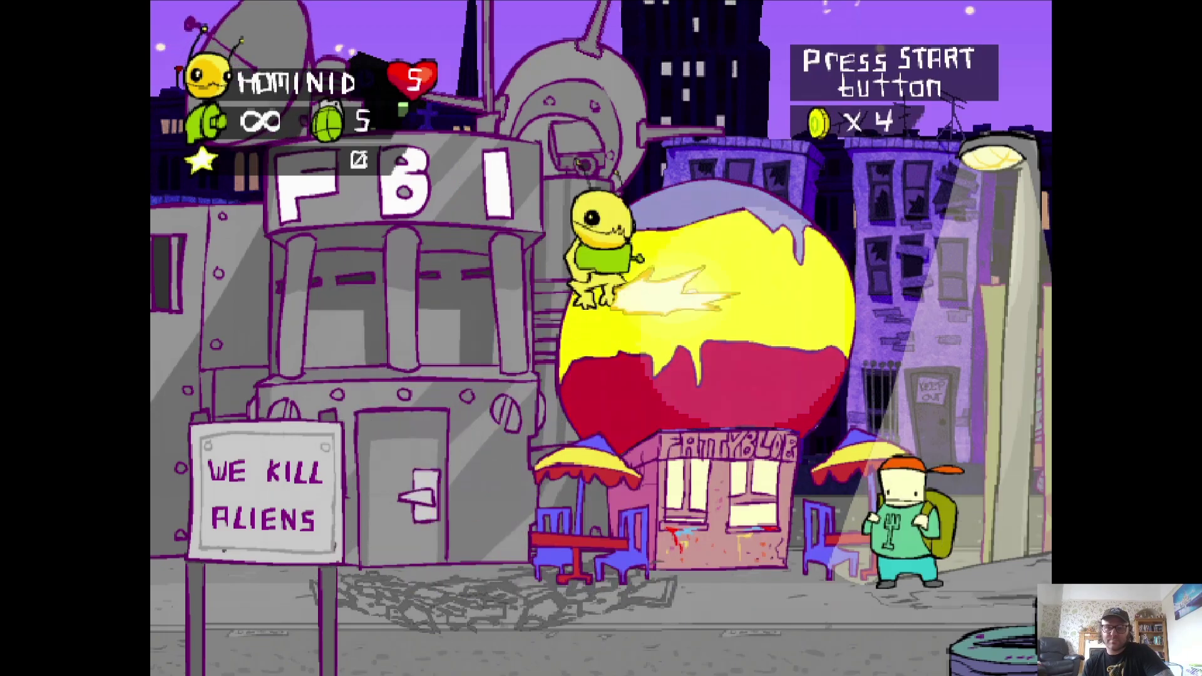
# Play the opening of level 1-1, running right and shooting the attacking agents.
pyautogui.press('ctrl')
pyautogui.press('Right')
pyautogui.press('ctrl')
pyautogui.press('Left')
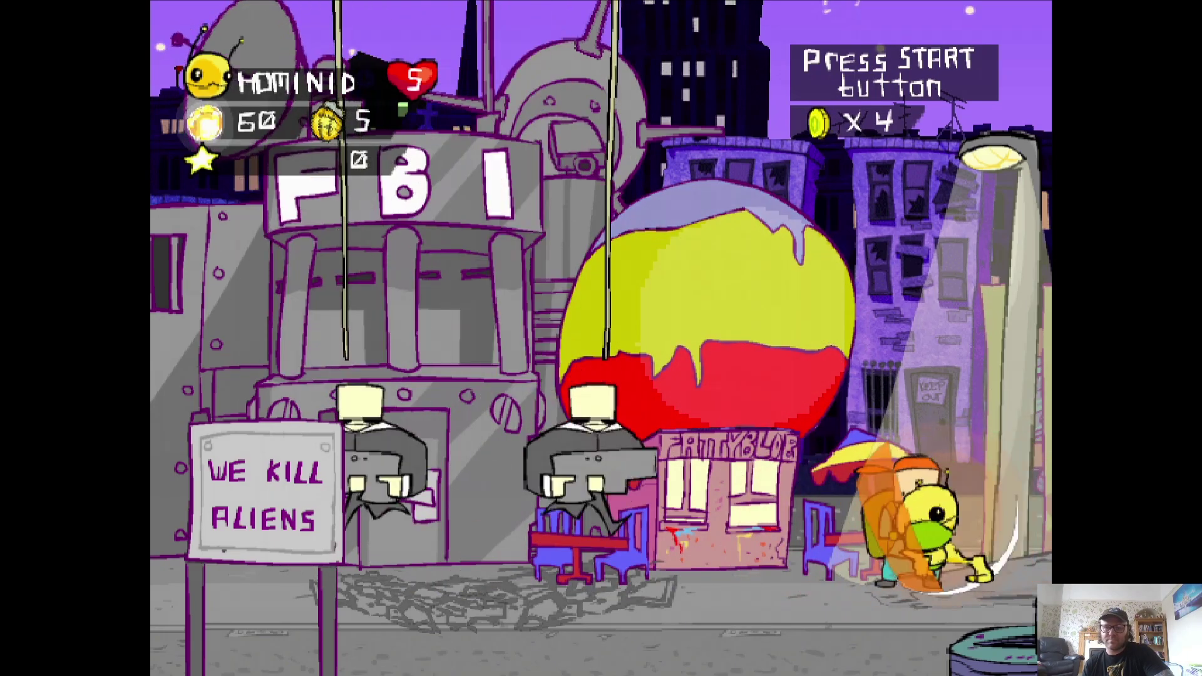
pyautogui.press('Right')
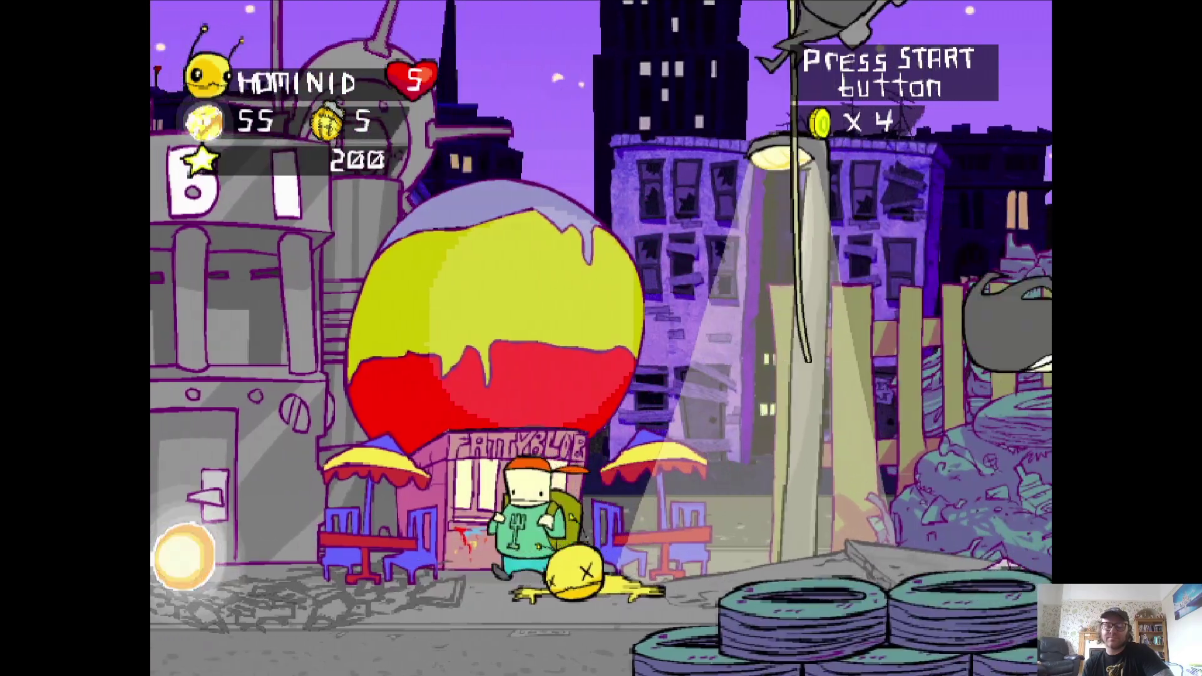
pyautogui.press('ctrl')
pyautogui.press('Right')
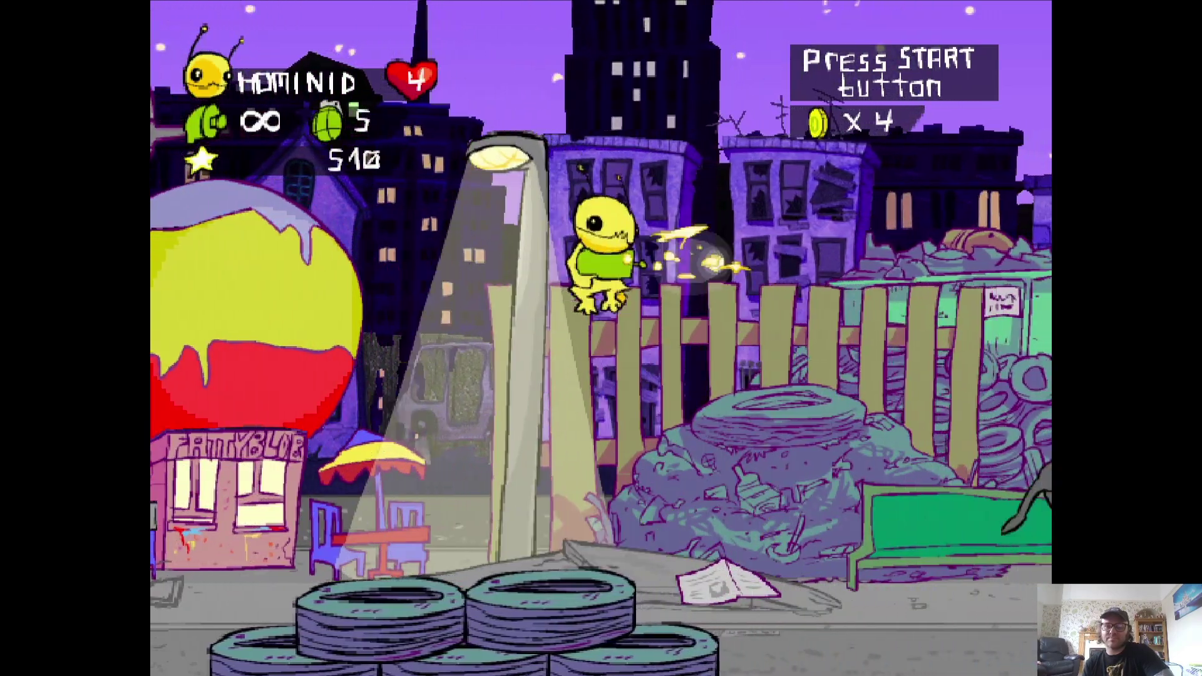
pyautogui.press('Right')
pyautogui.press('z')
# Lower the LRPS2 Internal Resolution from 8x to 3x Native ~1080p, then resume the game.
pyautogui.press('ctrl')
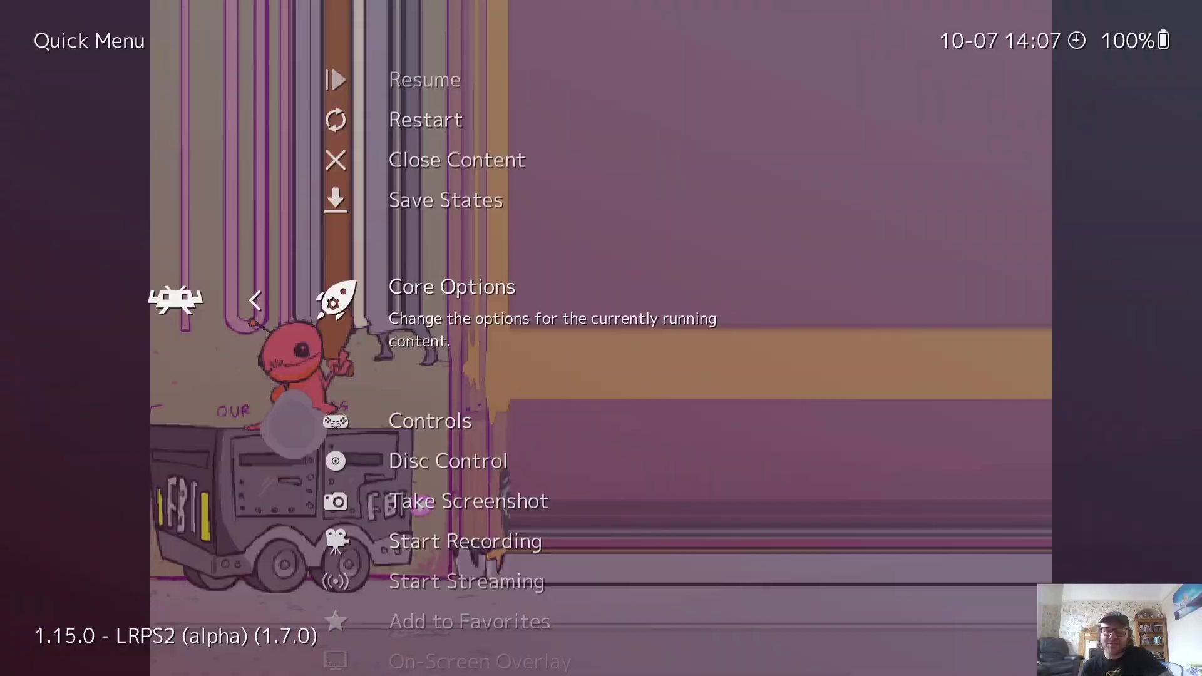
pyautogui.press('Return')
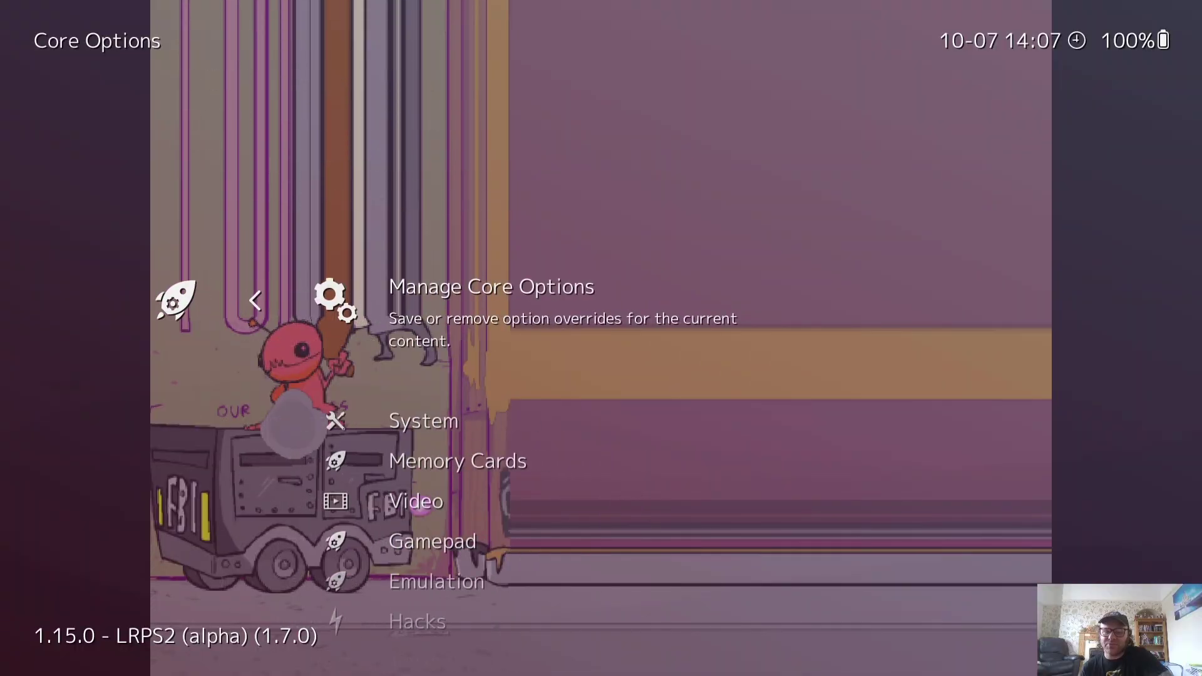
pyautogui.press('Down')
pyautogui.press('Down')
pyautogui.press('Down')
pyautogui.press('Return')
pyautogui.press('Down')
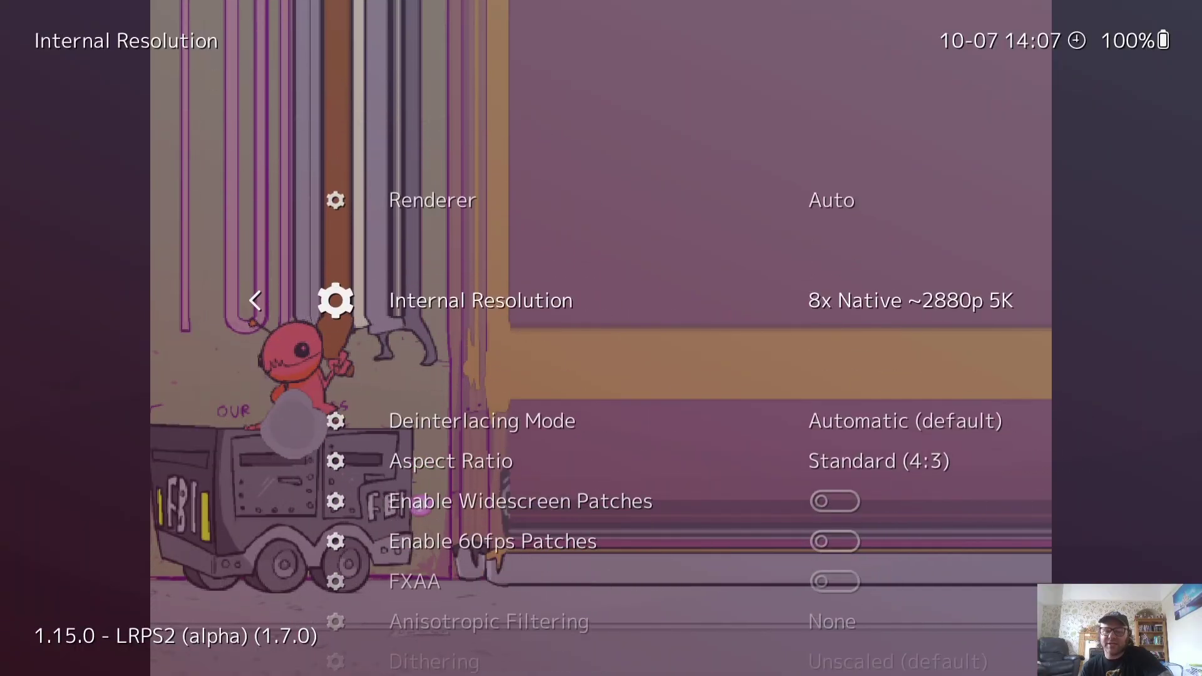
pyautogui.press('Return')
pyautogui.press('Up')
pyautogui.press('Up')
pyautogui.press('Up')
pyautogui.press('Up')
pyautogui.press('Up')
pyautogui.press('Return')
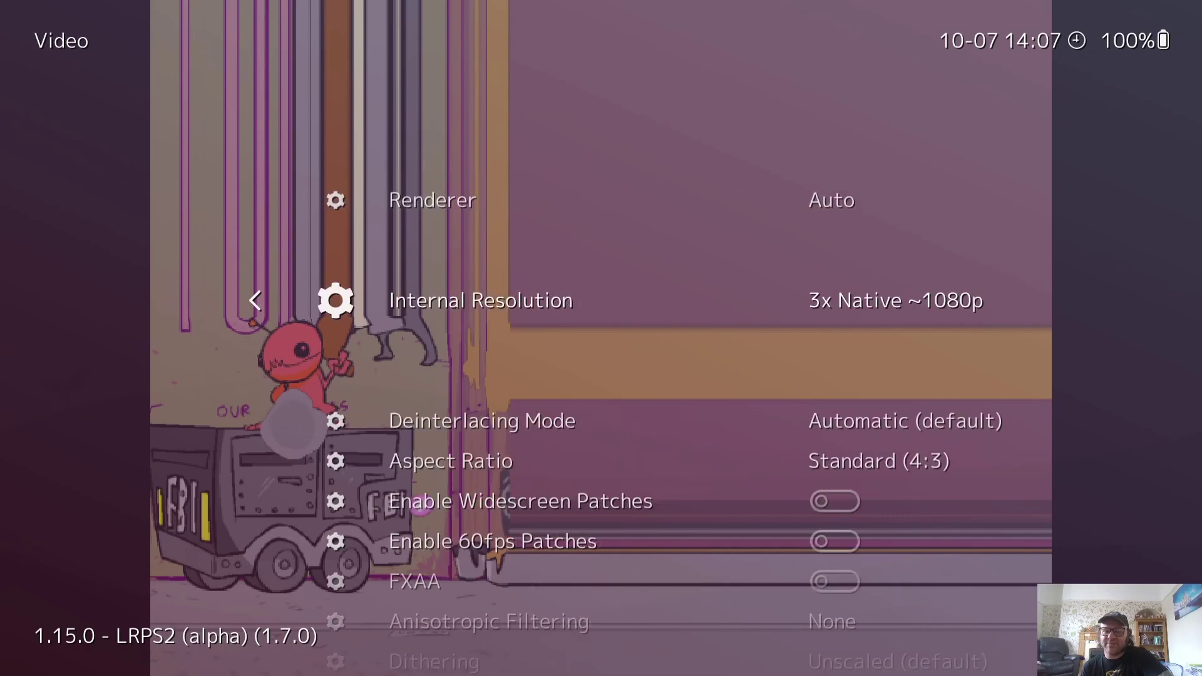
pyautogui.press('BackSpace')
pyautogui.press('BackSpace')
pyautogui.press('BackSpace')
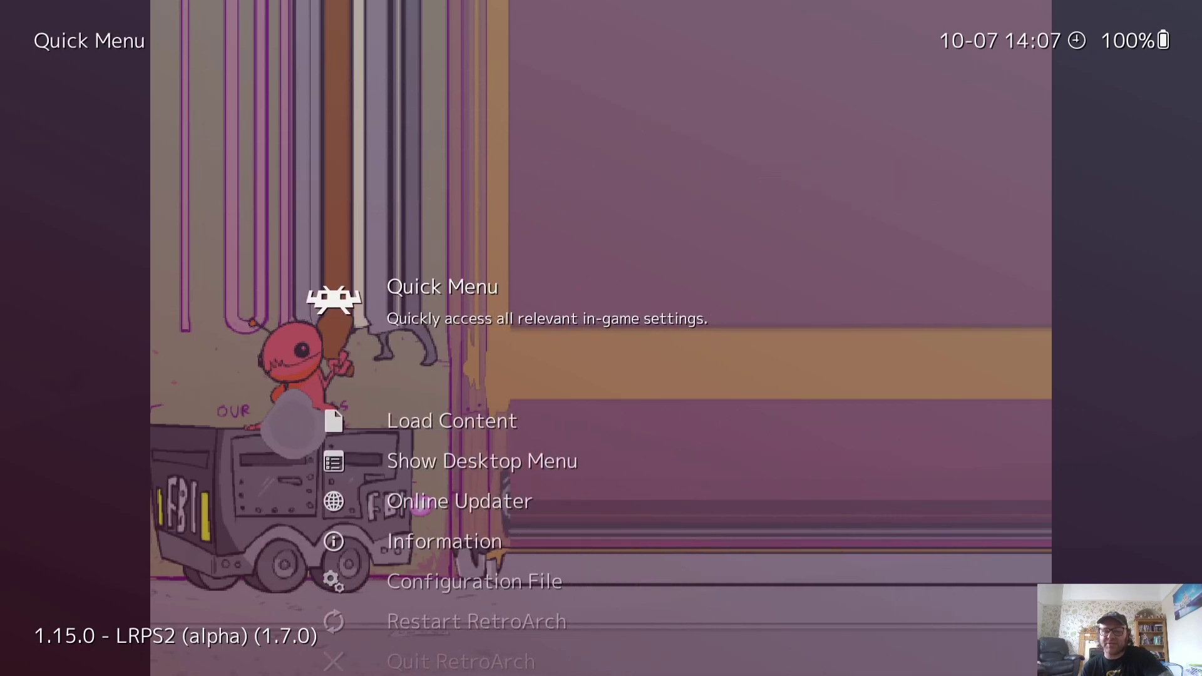
pyautogui.press('F1')
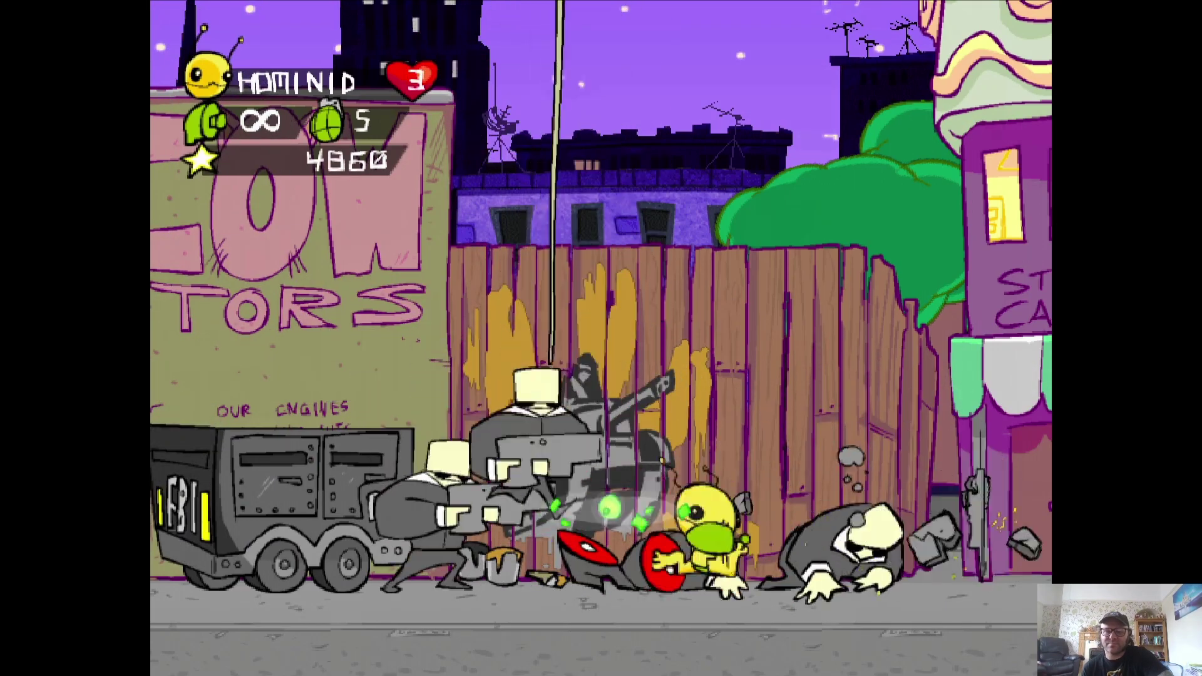
# Set the LRPS2 video Aspect Ratio to Widescreen (16:9).
pyautogui.press('F1')
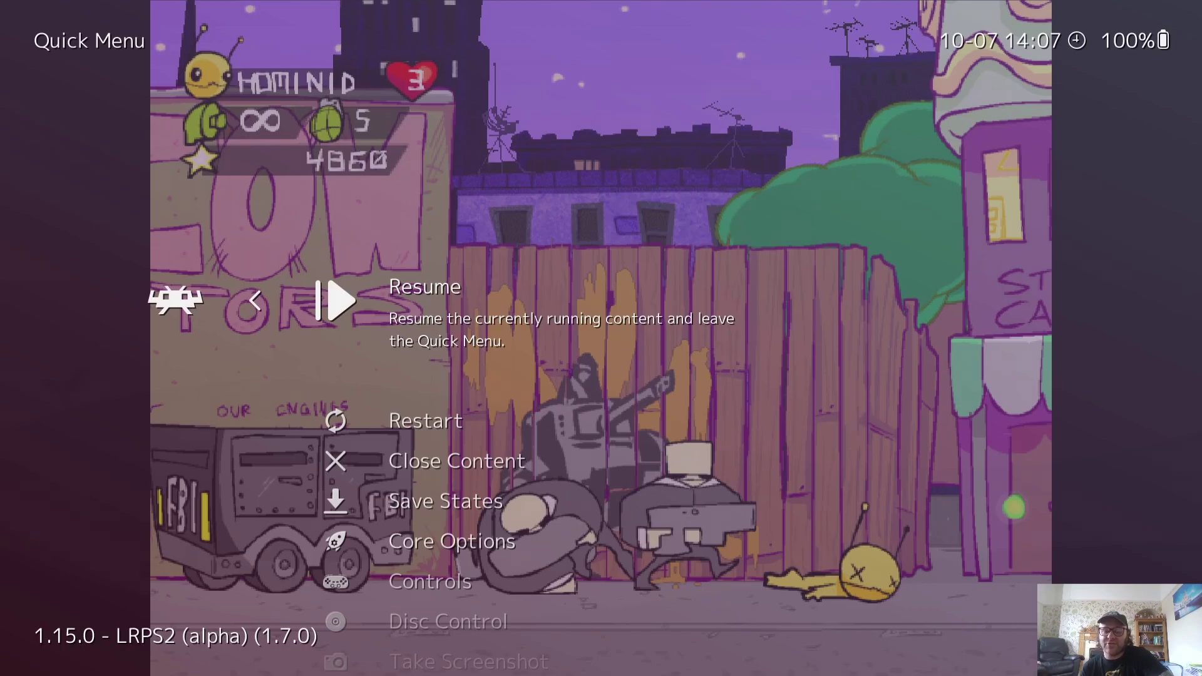
pyautogui.press('Down')
pyautogui.press('Down')
pyautogui.press('Down')
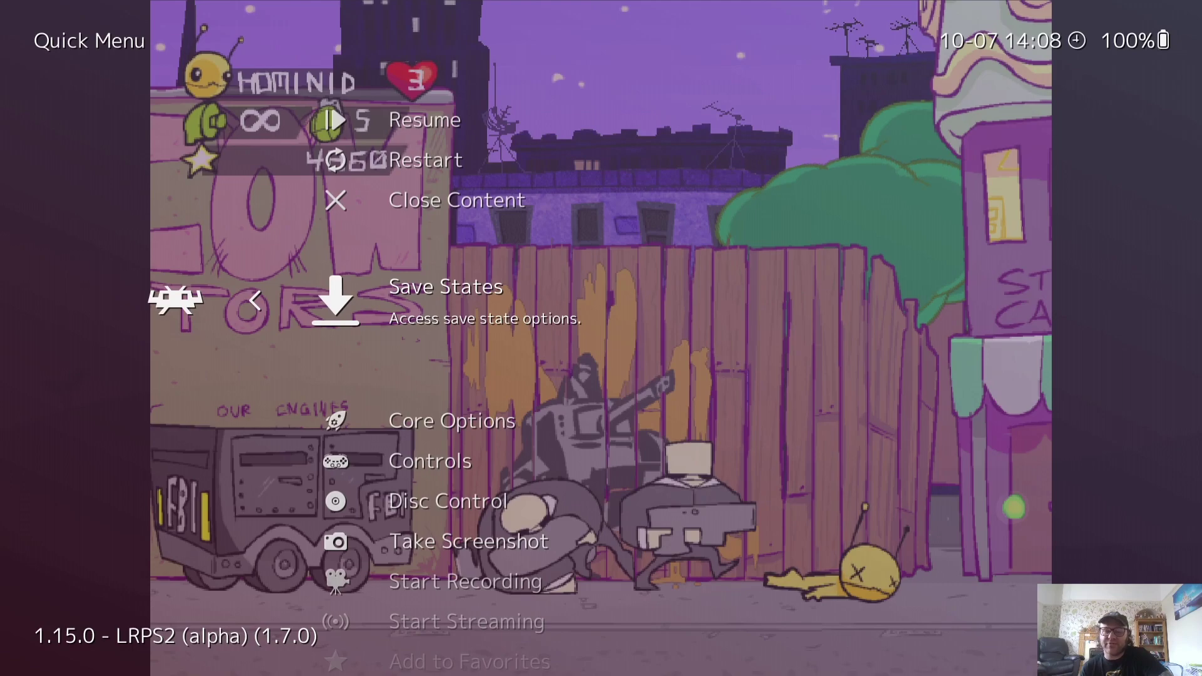
pyautogui.press('Down')
pyautogui.press('Return')
pyautogui.press('Down')
pyautogui.press('Down')
pyautogui.press('Down')
pyautogui.press('Return')
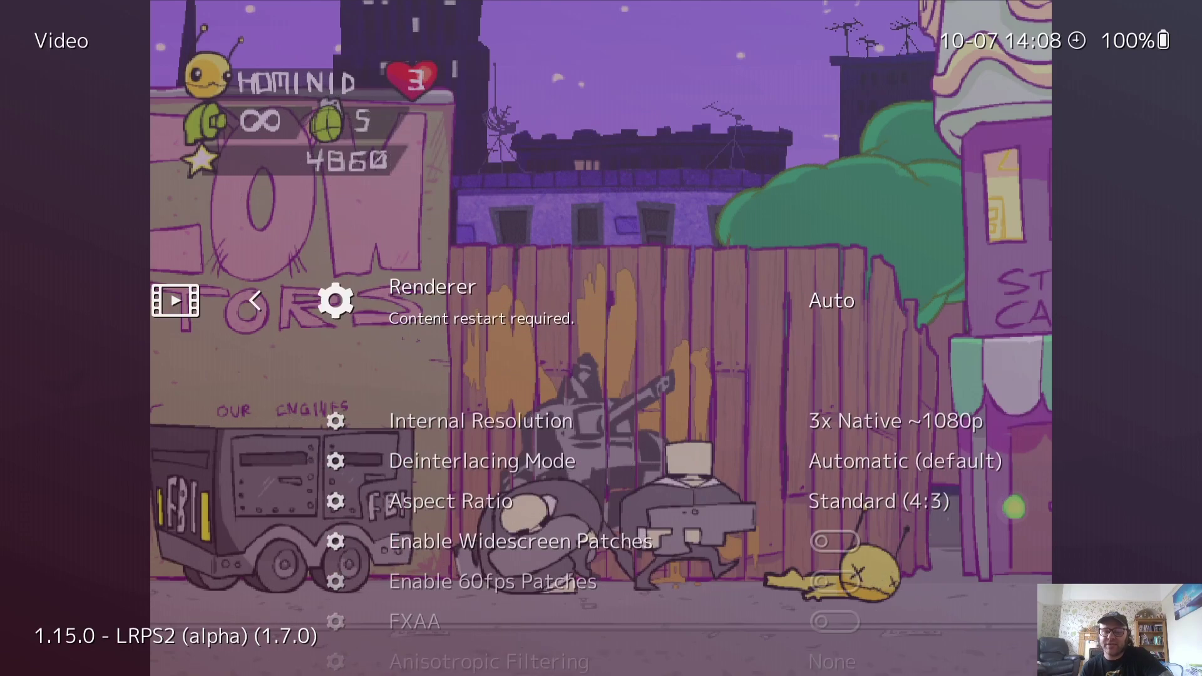
pyautogui.press('Down')
pyautogui.press('Down')
pyautogui.press('Down')
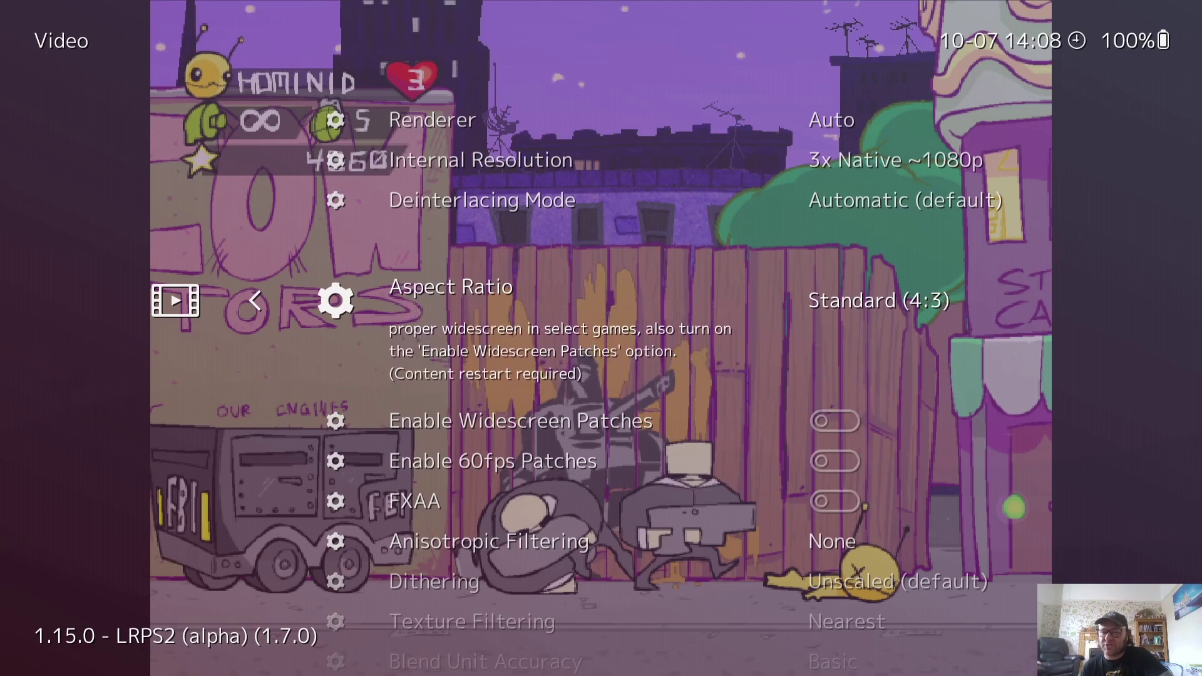
pyautogui.press('Return')
pyautogui.press('Down')
pyautogui.press('Return')
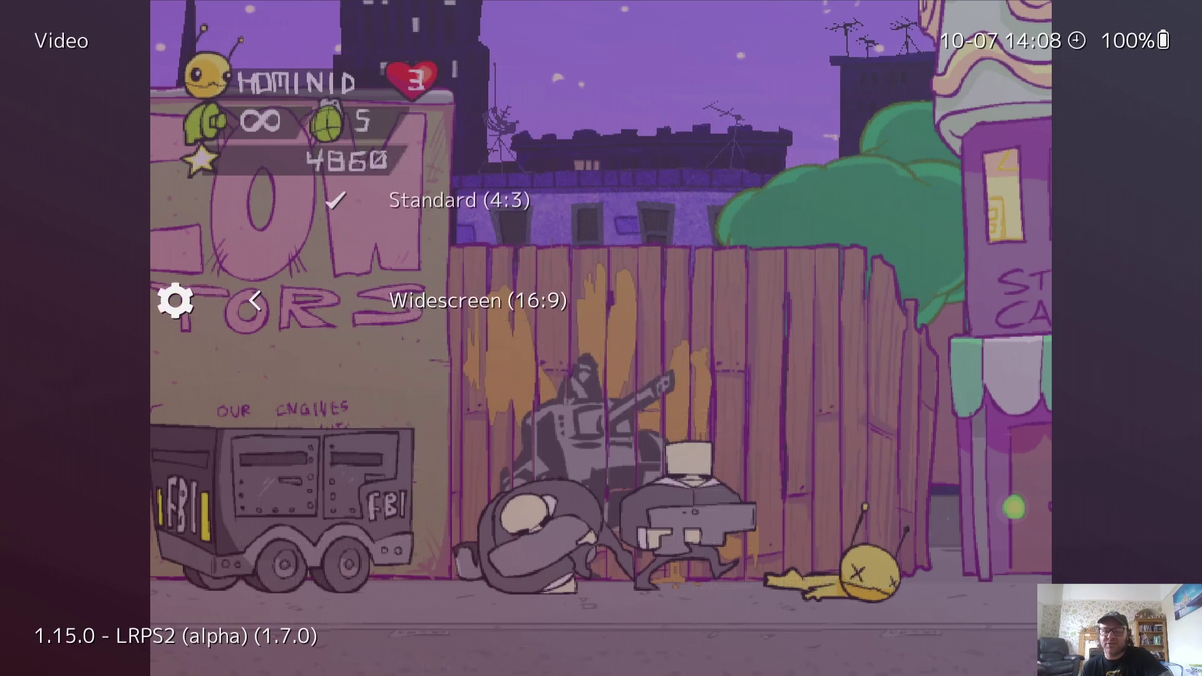
# Turn on Enable Widescreen Patches and back out to the Main Menu.
pyautogui.press('Down')
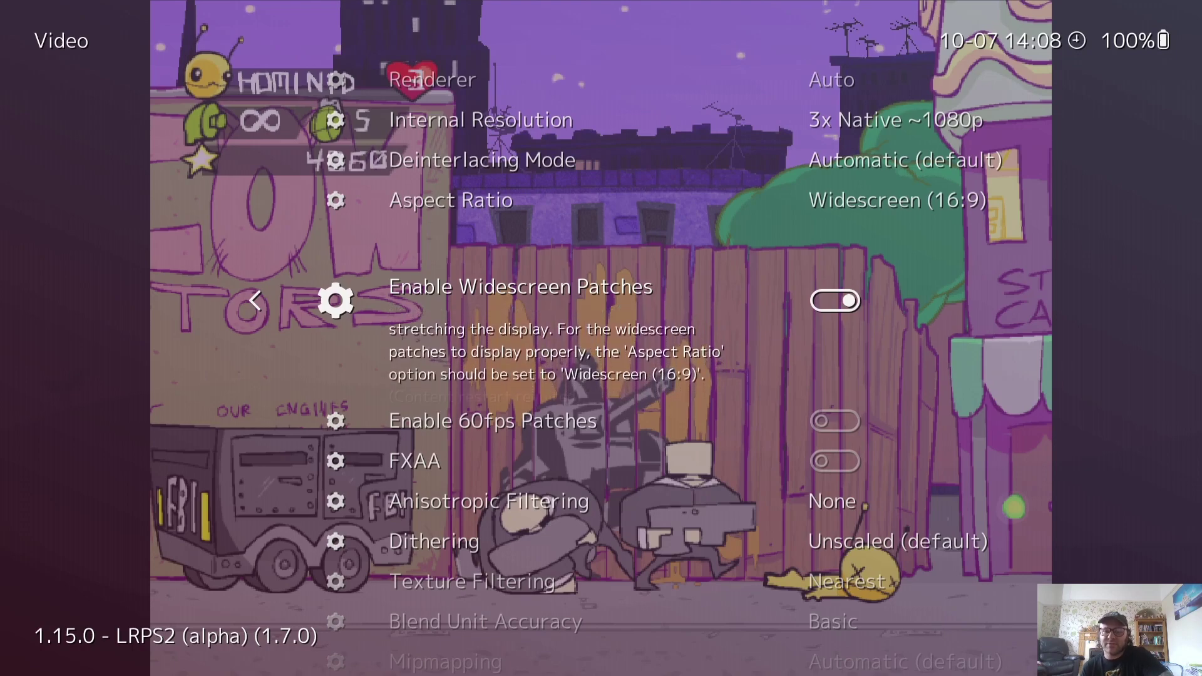
pyautogui.press('BackSpace')
pyautogui.press('BackSpace')
pyautogui.press('Down')
pyautogui.press('Down')
pyautogui.press('Down')
pyautogui.press('Down')
pyautogui.press('Down')
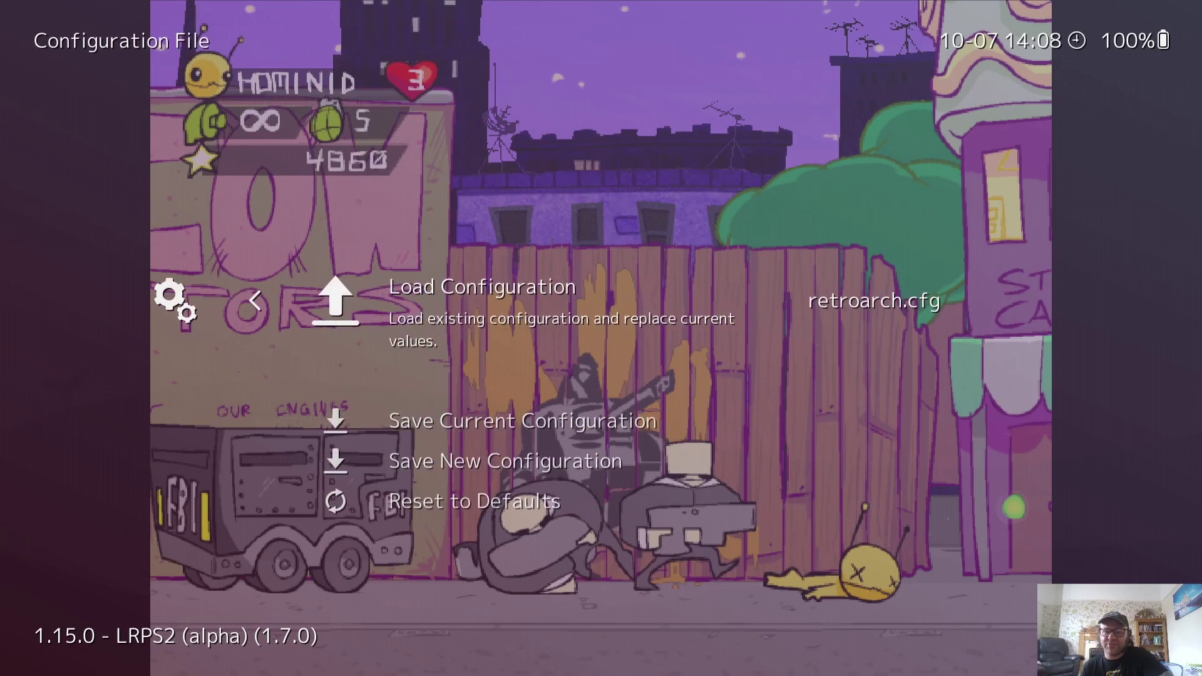
# Save the current configuration to C:\RetroArch-Win64\retroarch.cfg.
pyautogui.press('Down')
pyautogui.press('Return')
pyautogui.press('BackSpace')
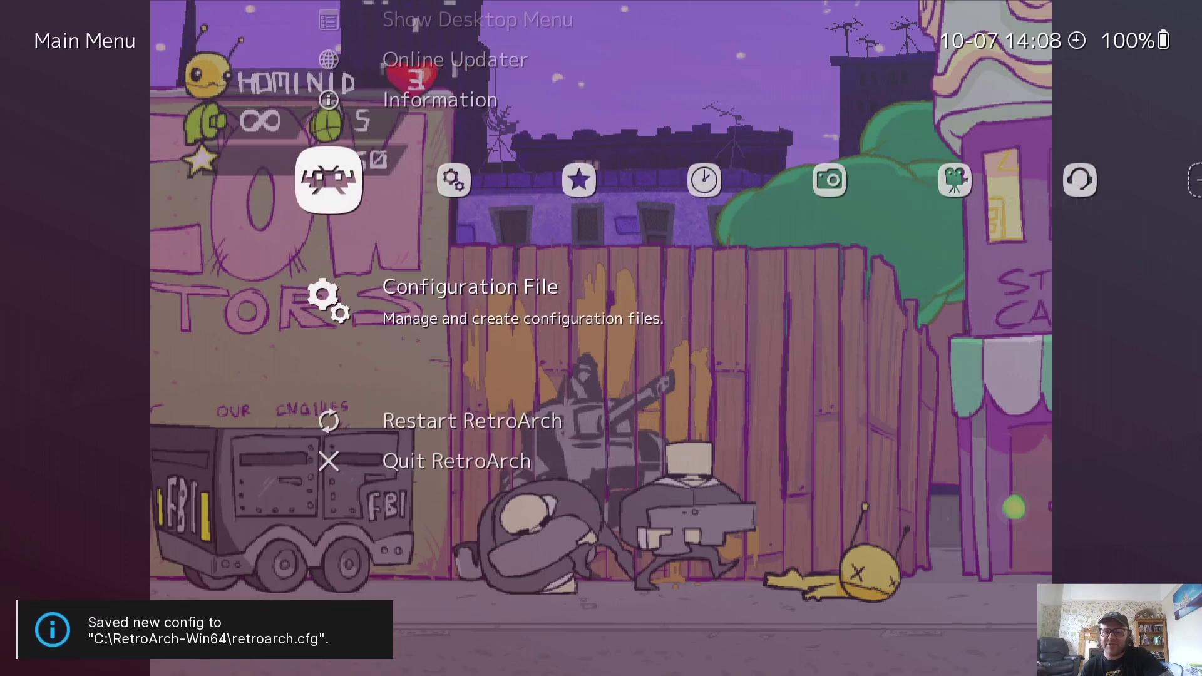
# Restart RetroArch and relaunch Alien Hominid, now filling the screen in widescreen.
pyautogui.press('Down')
pyautogui.press('F1')
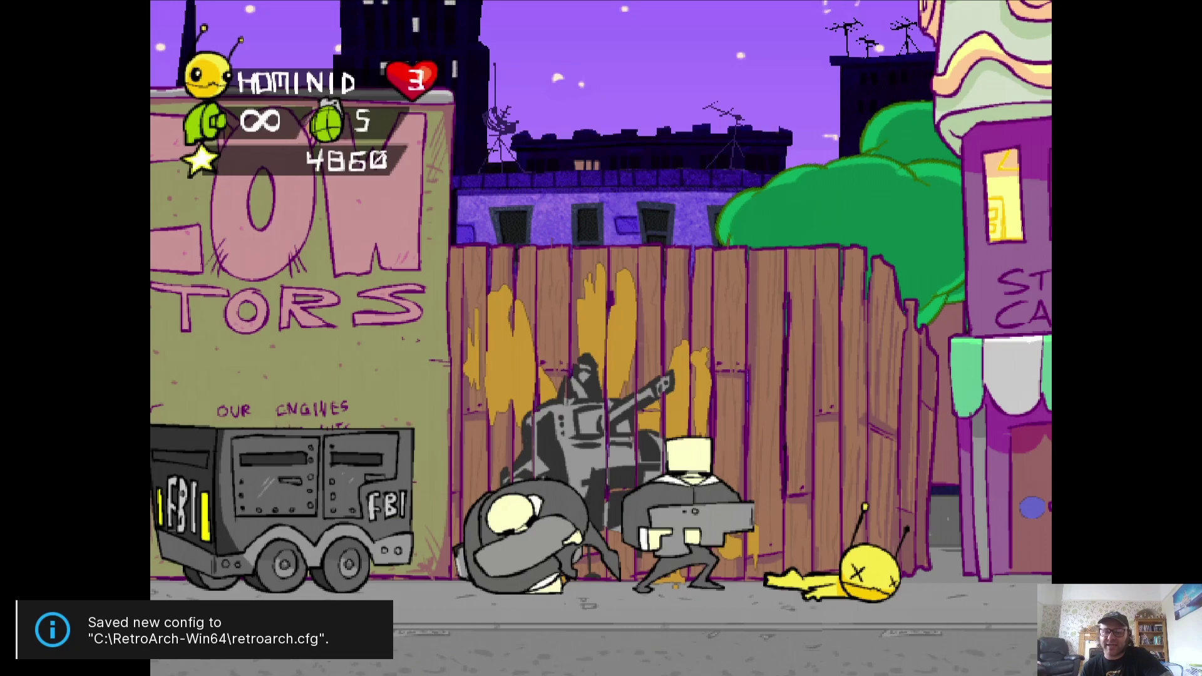
pyautogui.press('Escape')
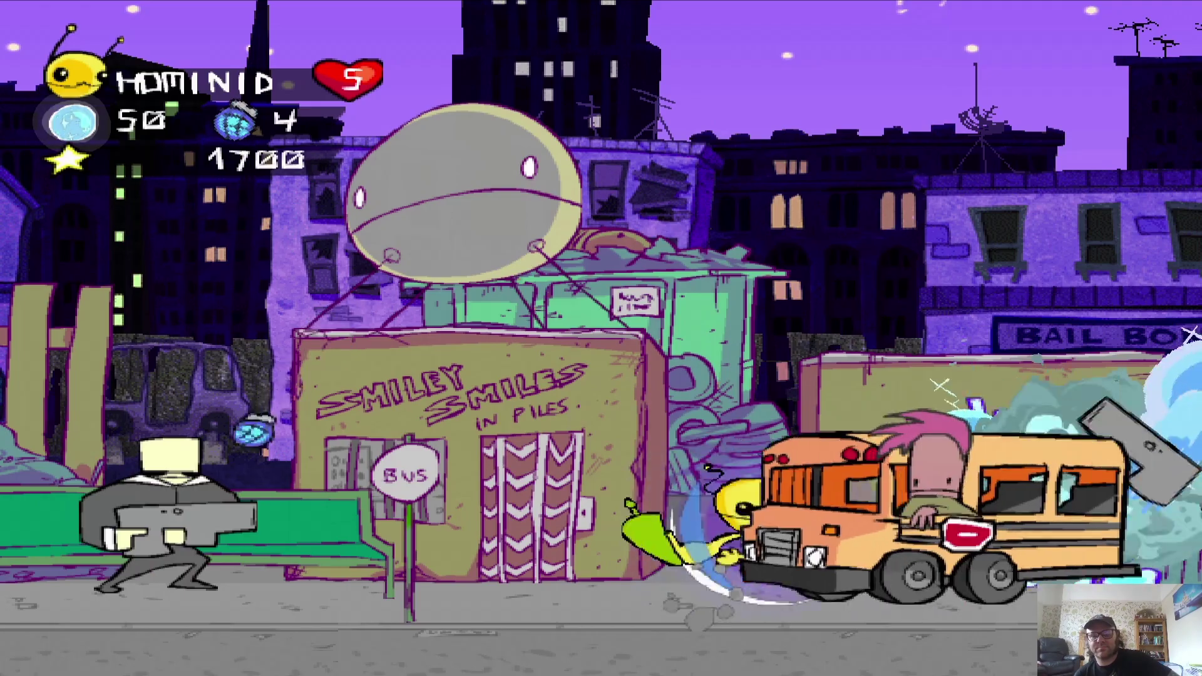
# Switch on the LRPS2 FXAA video option, then resume widescreen Alien Hominid gameplay.
pyautogui.press('Right')
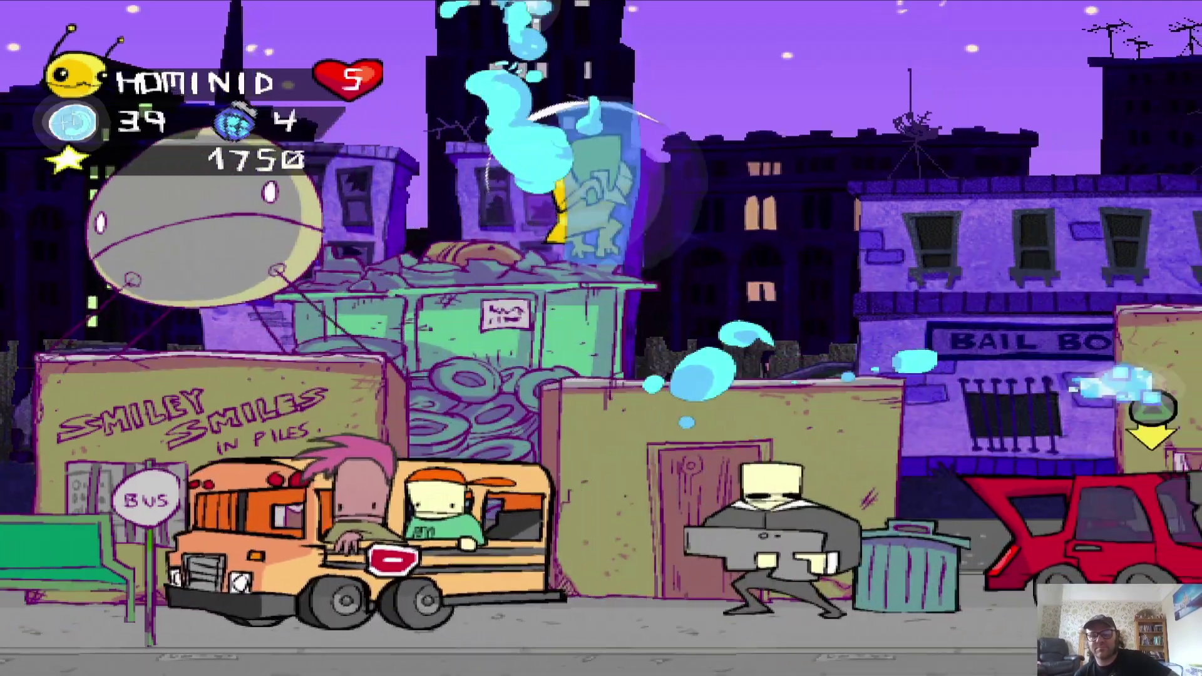
pyautogui.press('Right')
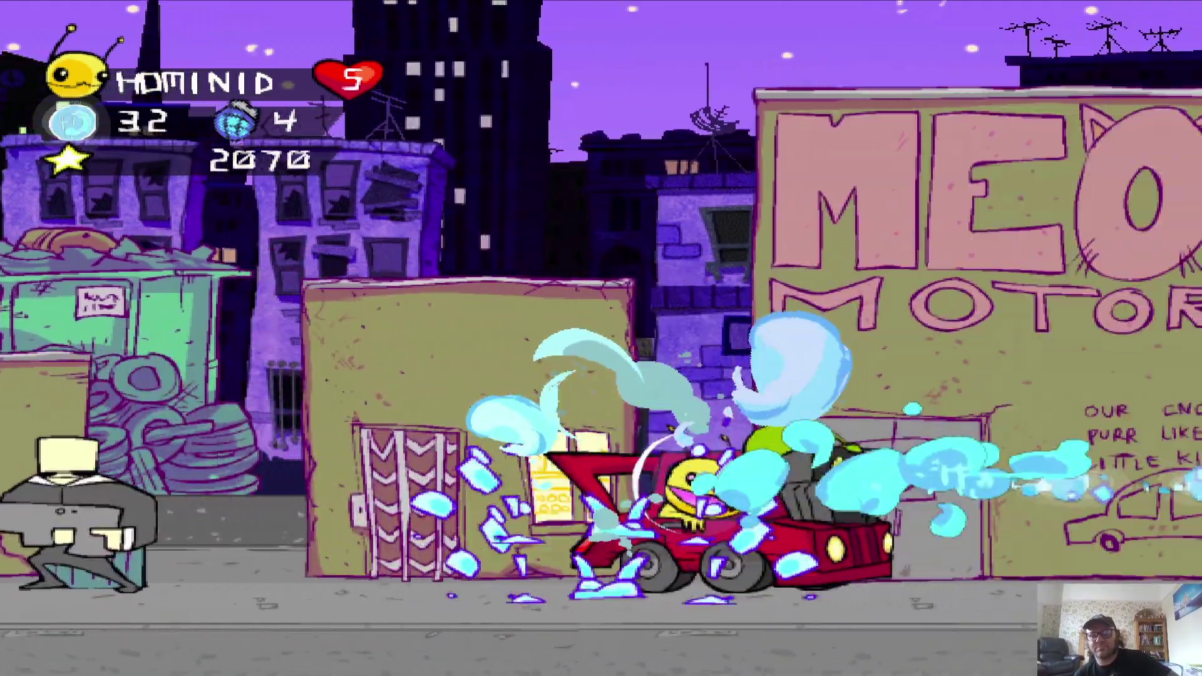
pyautogui.press('F1')
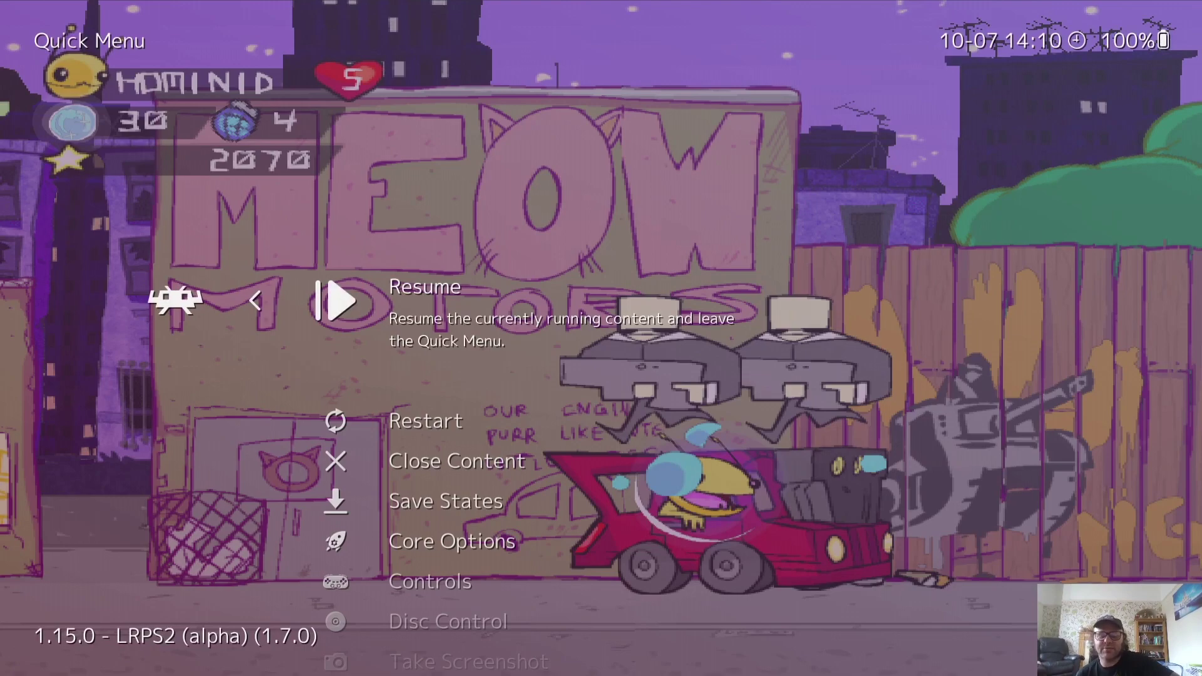
pyautogui.press('Down')
pyautogui.press('Down')
pyautogui.press('Down')
pyautogui.press('Down')
pyautogui.press('Return')
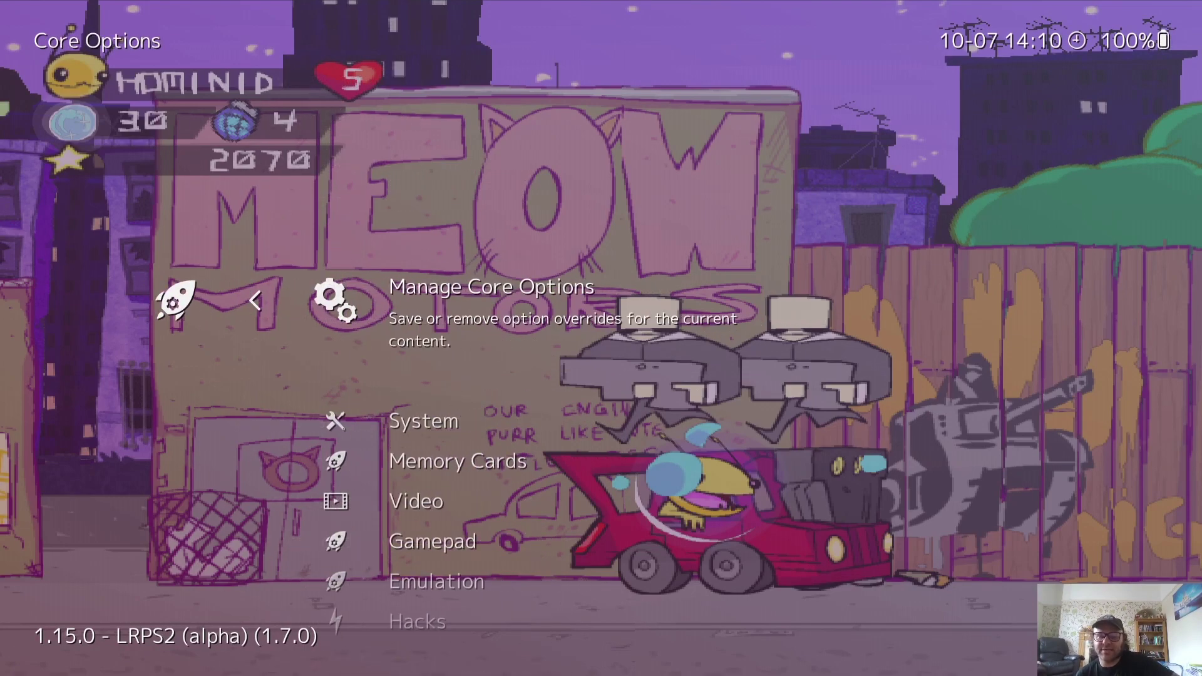
pyautogui.press('Down')
pyautogui.press('Down')
pyautogui.press('Down')
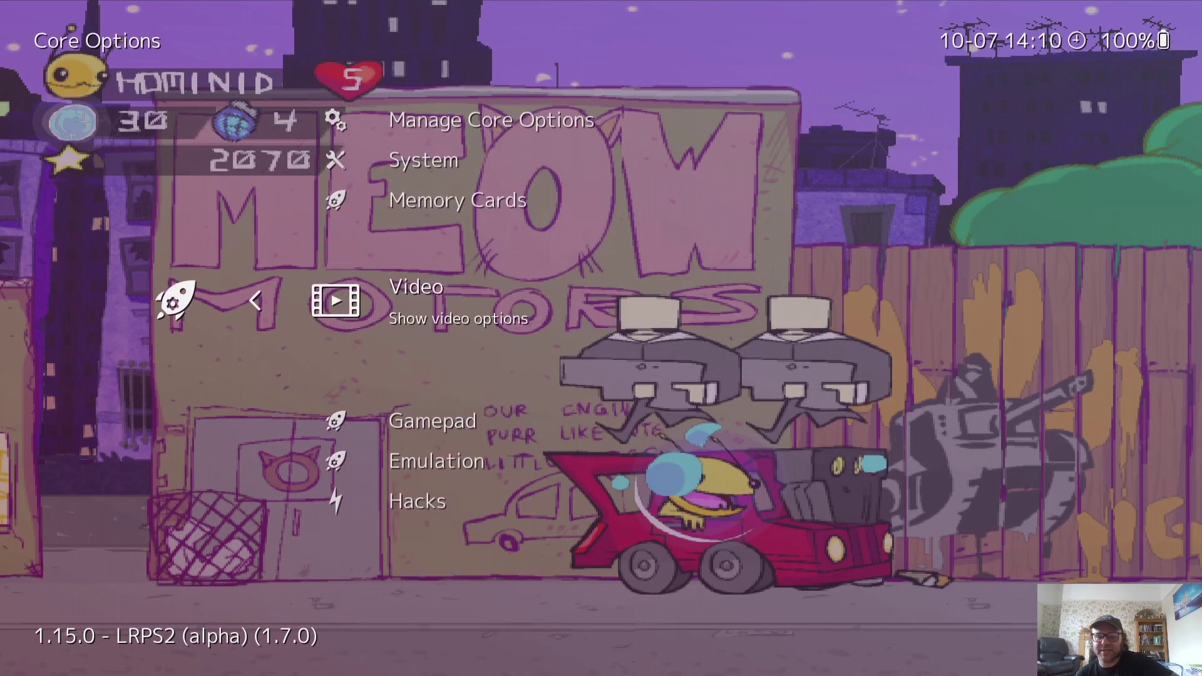
pyautogui.press('Return')
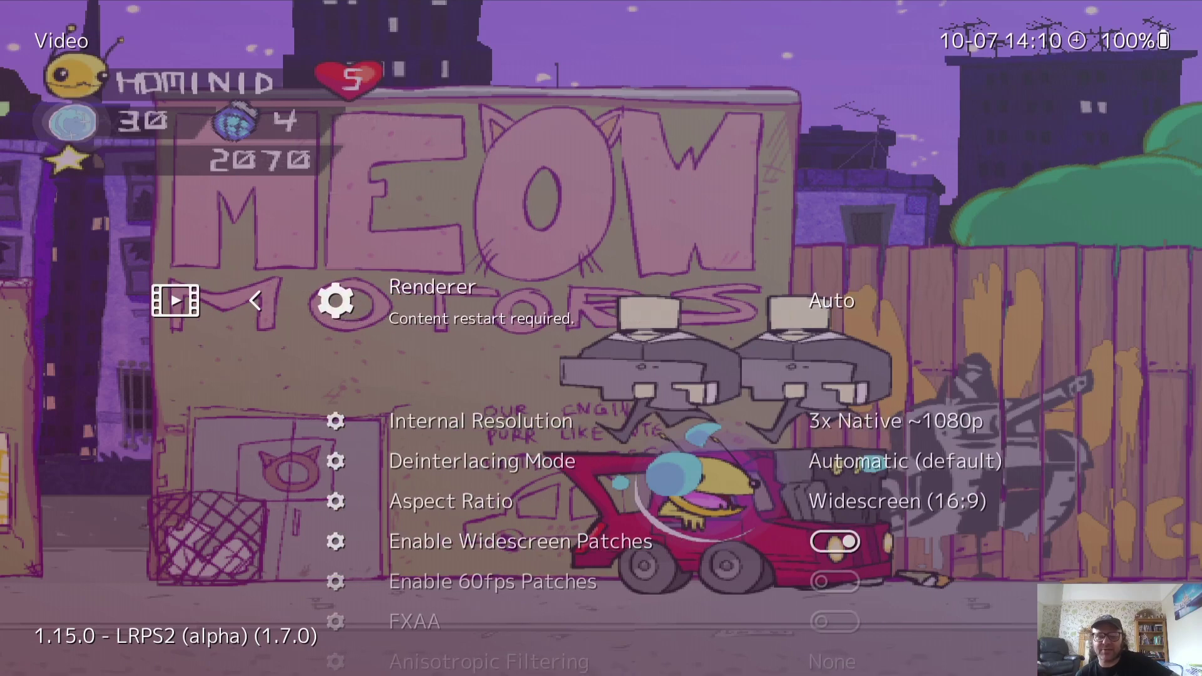
pyautogui.press('Down')
pyautogui.press('Down')
pyautogui.press('Down')
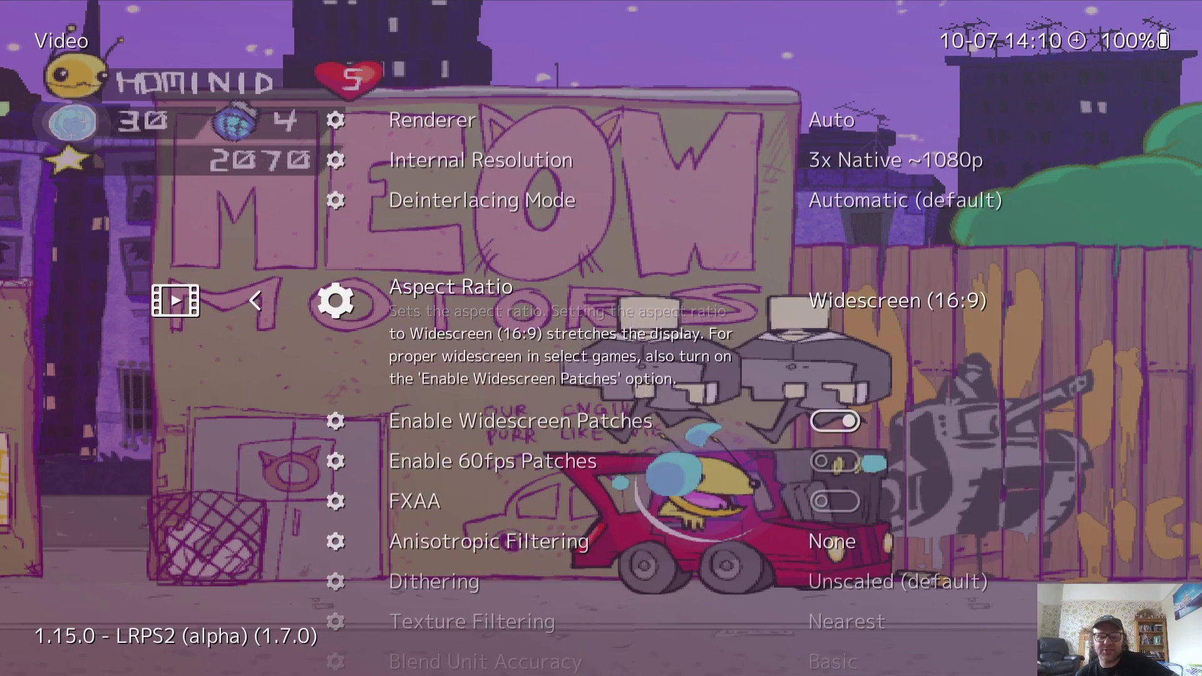
pyautogui.press('Down')
pyautogui.press('Down')
pyautogui.press('Down')
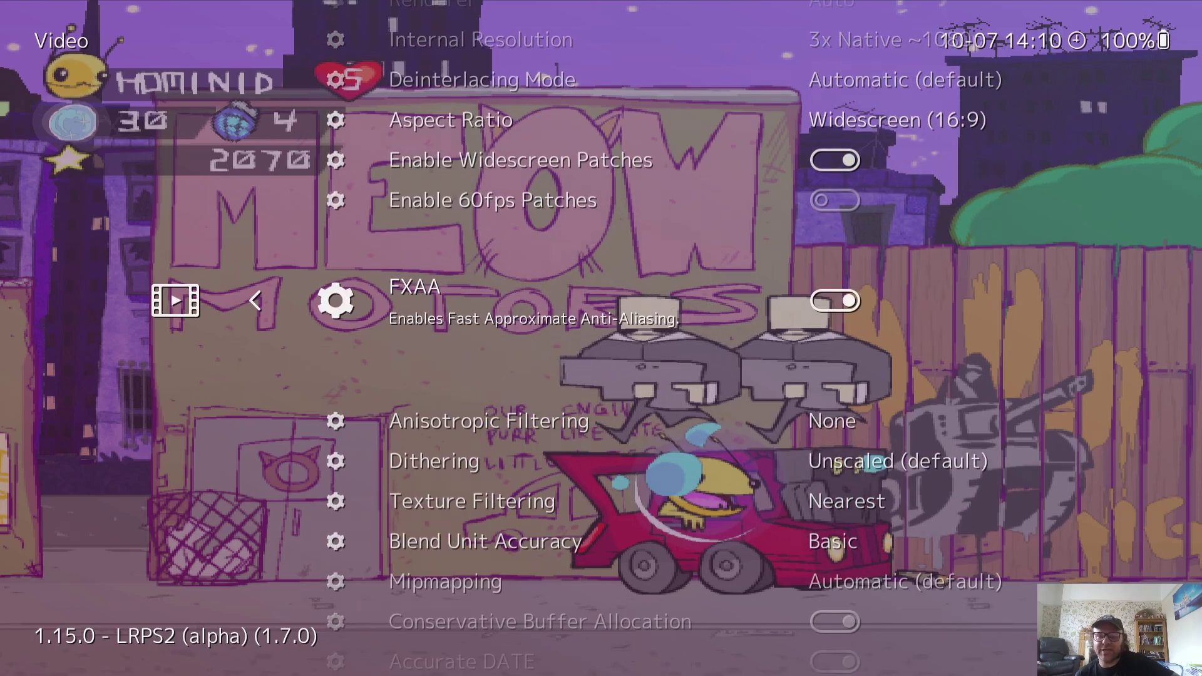
pyautogui.press('F1')
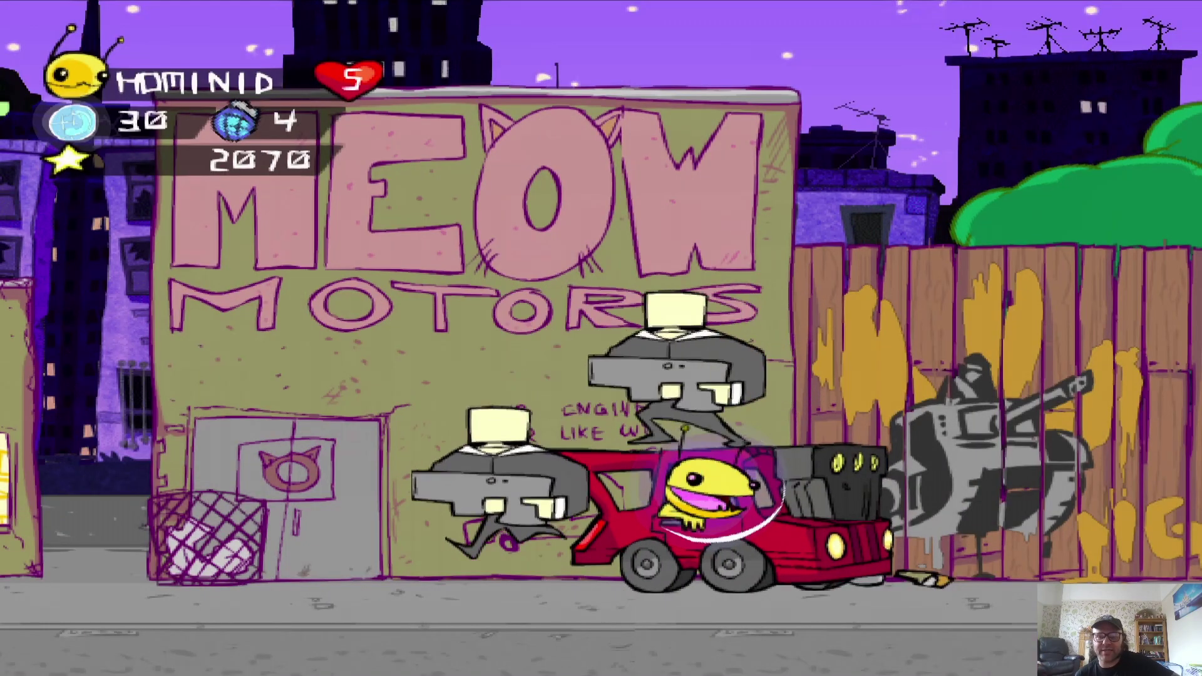
# Change the LRPS2 video option Anisotropic Filtering from None to 8x, then resume.
pyautogui.press('F1')
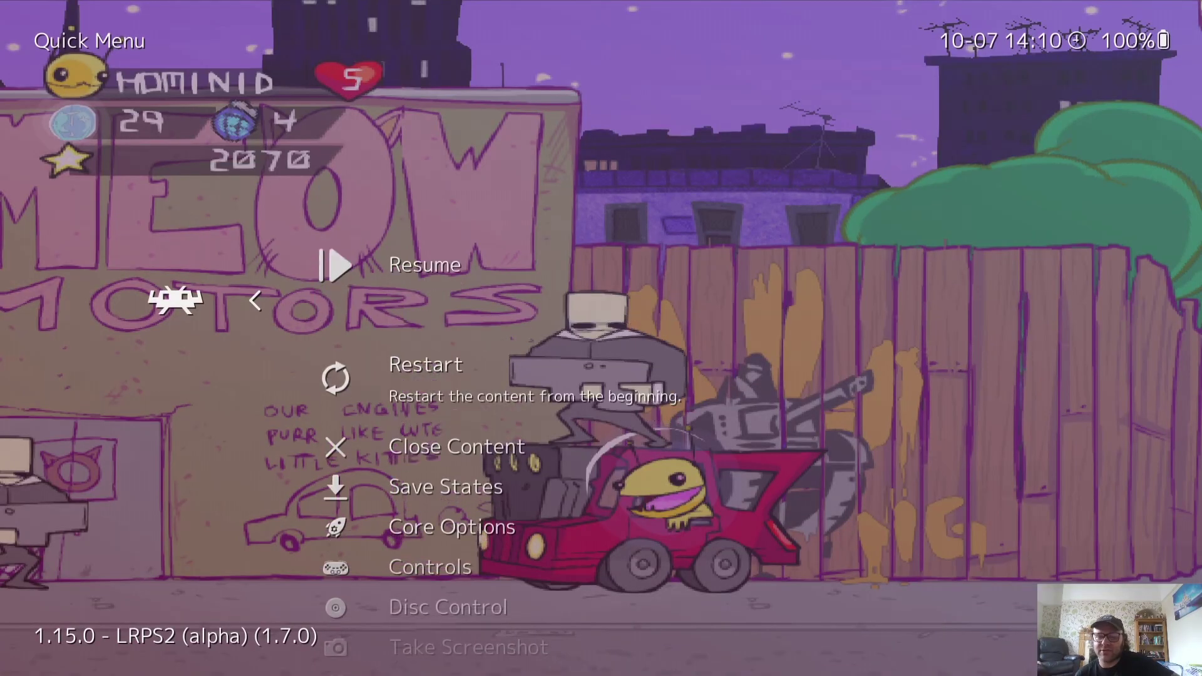
pyautogui.press('Down')
pyautogui.press('Down')
pyautogui.press('Down')
pyautogui.press('Return')
pyautogui.press('Down')
pyautogui.press('Down')
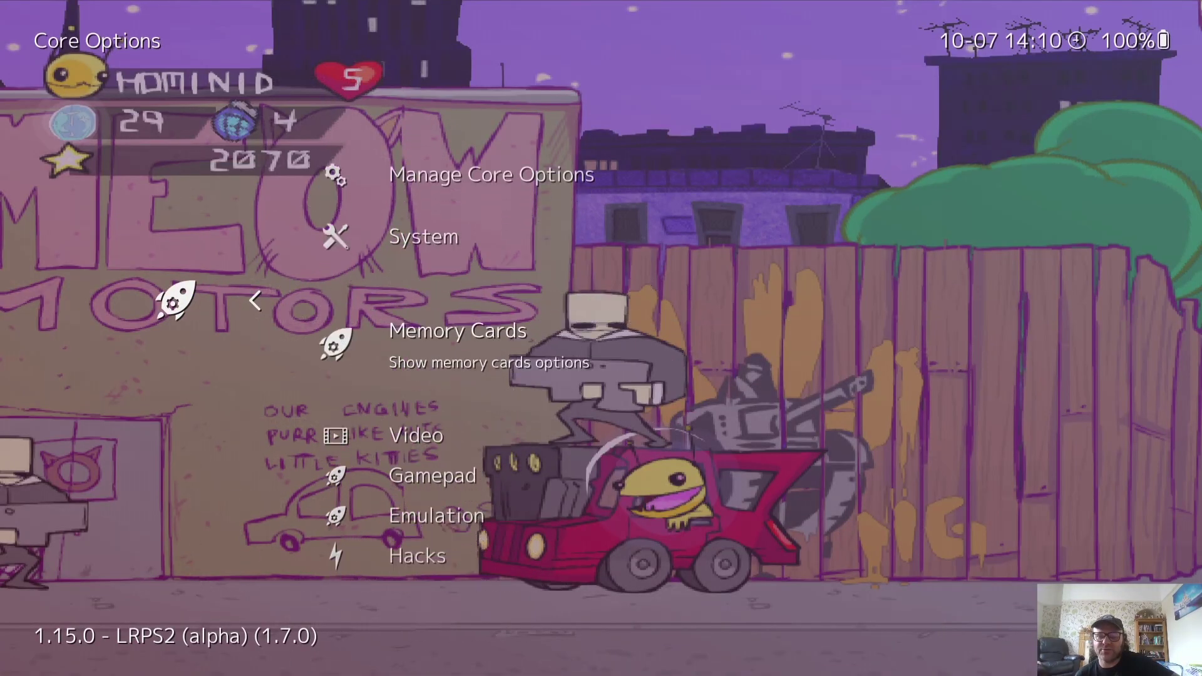
pyautogui.press('Down')
pyautogui.press('Return')
pyautogui.press('Down')
pyautogui.press('Down')
pyautogui.press('Down')
pyautogui.press('Down')
pyautogui.press('Down')
pyautogui.press('Down')
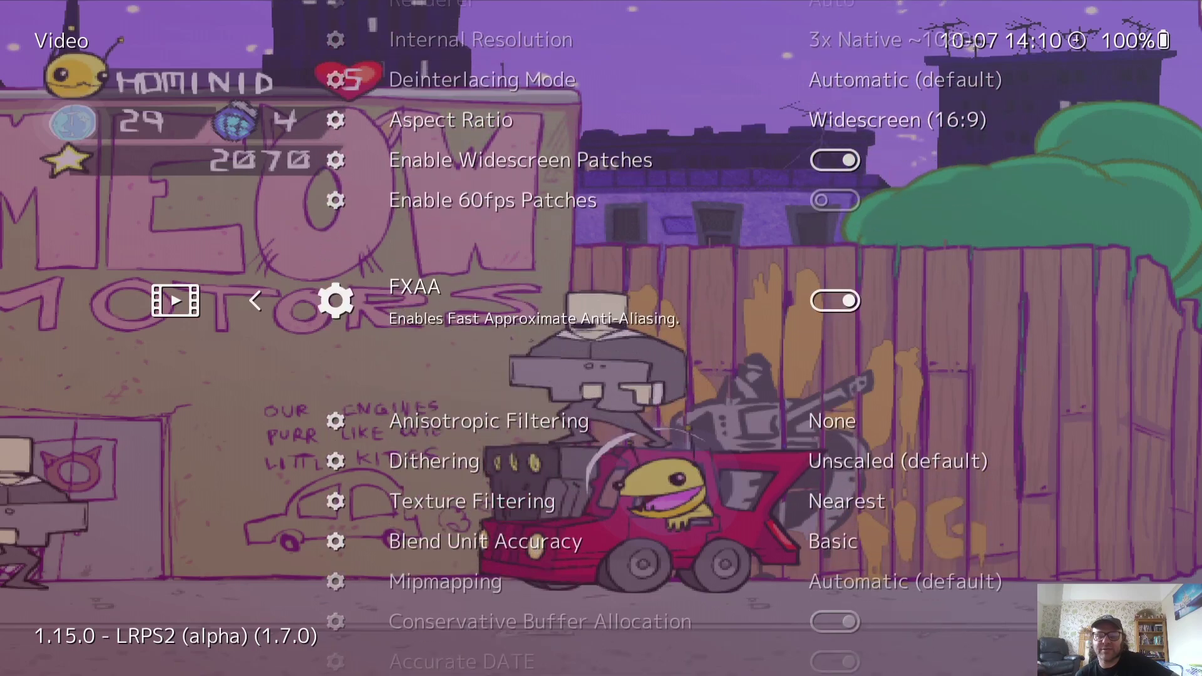
pyautogui.press('Down')
pyautogui.press('Return')
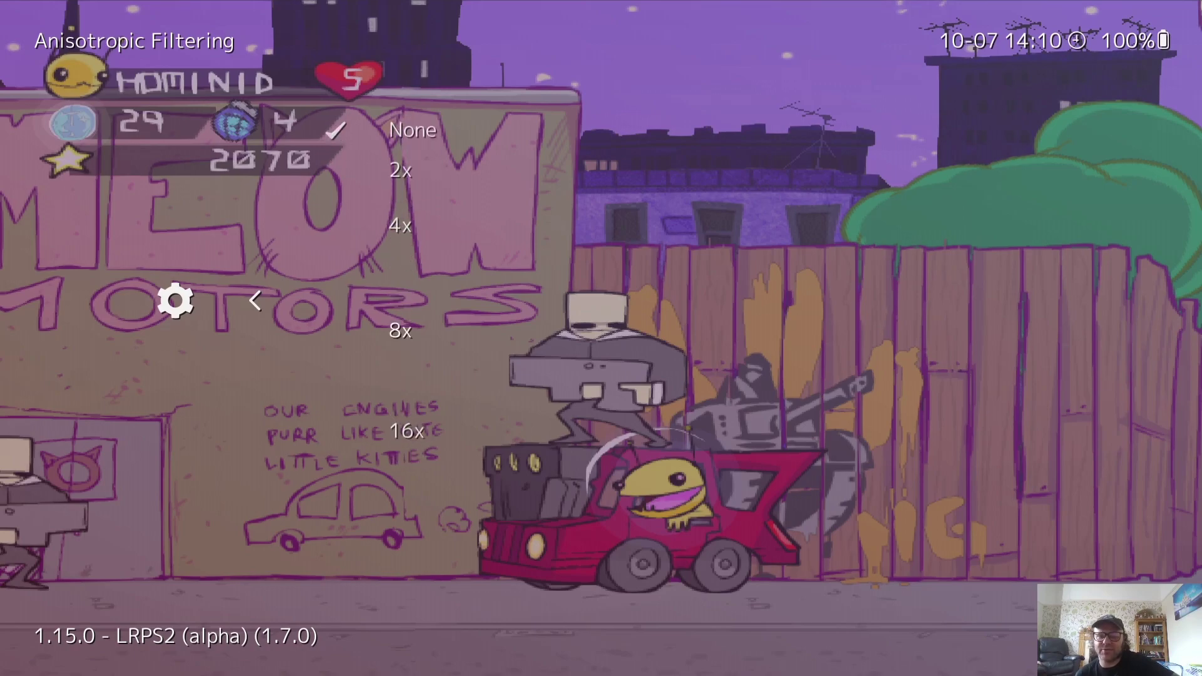
pyautogui.press('Return')
pyautogui.press('BackSpace')
pyautogui.press('BackSpace')
pyautogui.press('BackSpace')
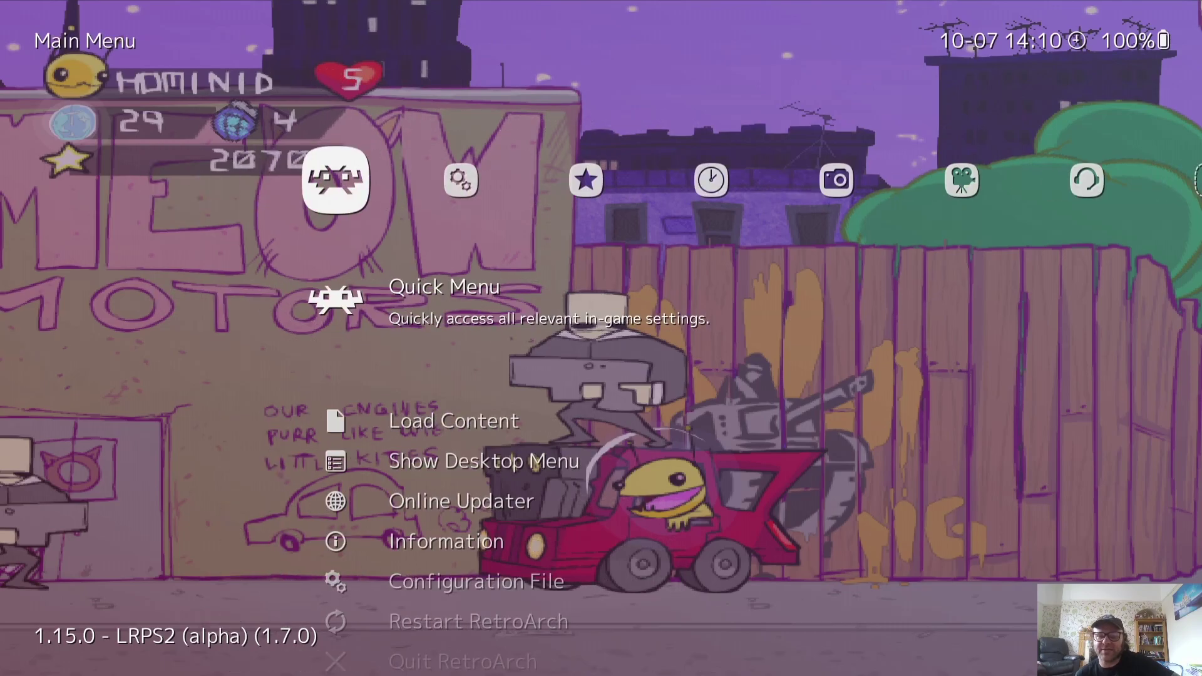
pyautogui.press('F1')
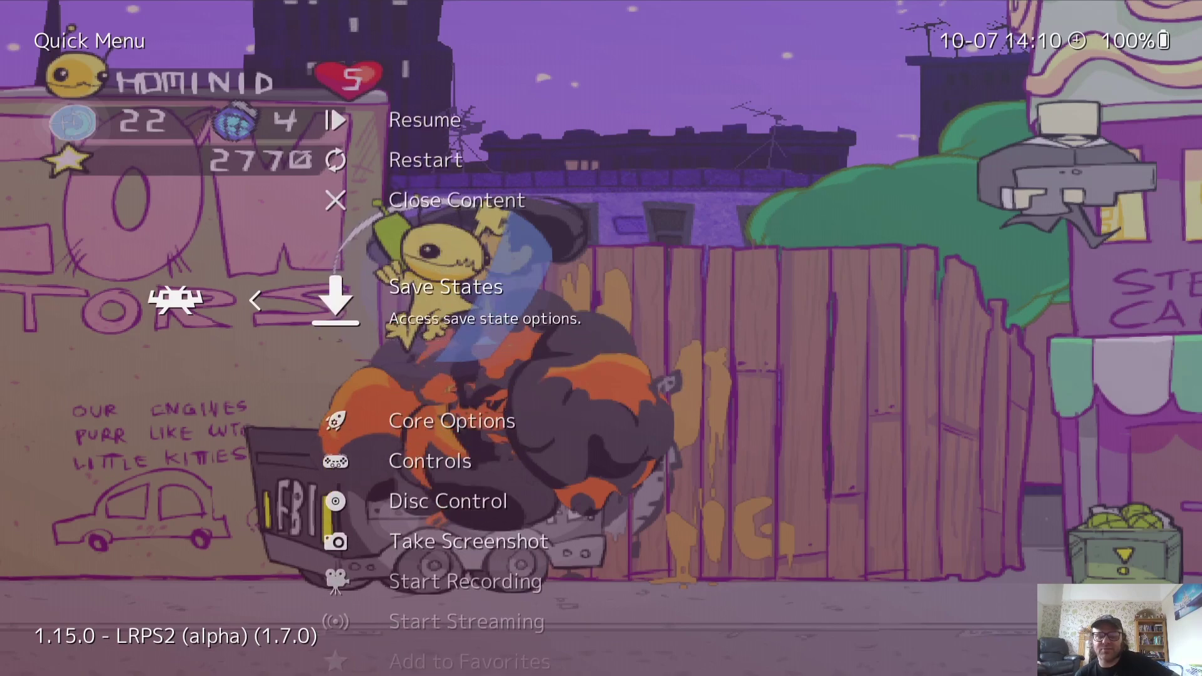
# Set LRPS2 Texture Filtering to Bilinear (Forced) and resume Alien Hominid.
pyautogui.press('Return')
pyautogui.press('Down')
pyautogui.press('Down')
pyautogui.press('Down')
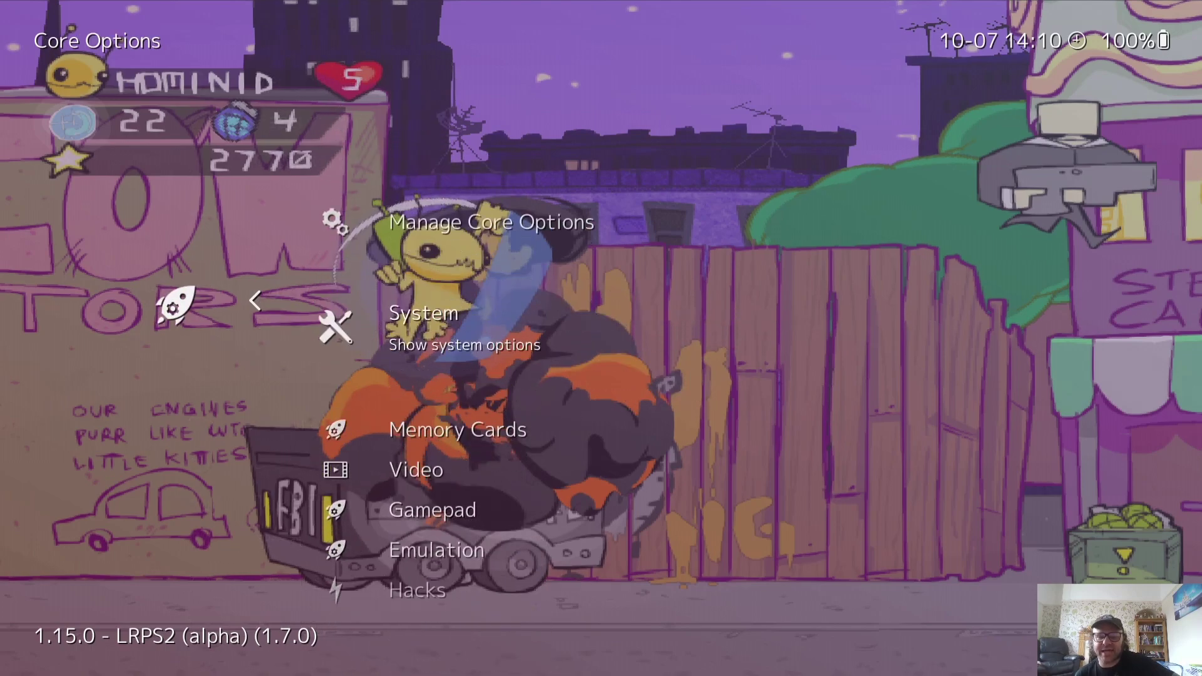
pyautogui.press('Return')
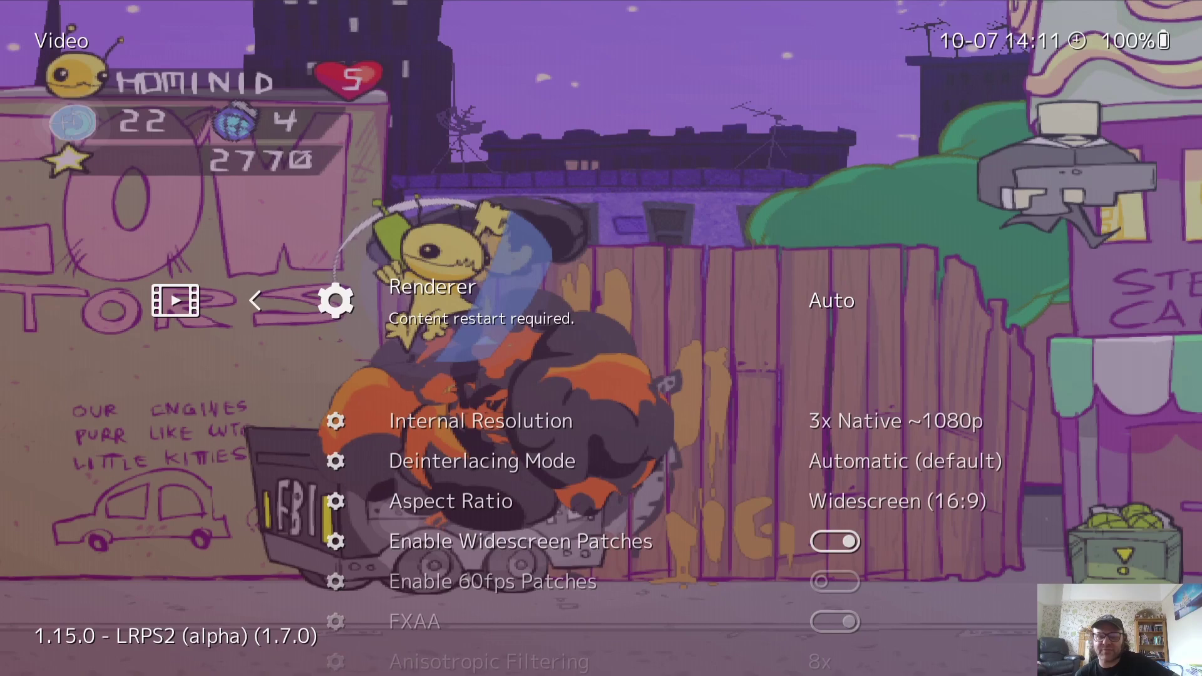
pyautogui.press('Down')
pyautogui.press('Down')
pyautogui.press('Down')
pyautogui.press('Down')
pyautogui.press('Down')
pyautogui.press('Down')
pyautogui.press('Down')
pyautogui.press('Down')
pyautogui.press('Down')
pyautogui.press('Return')
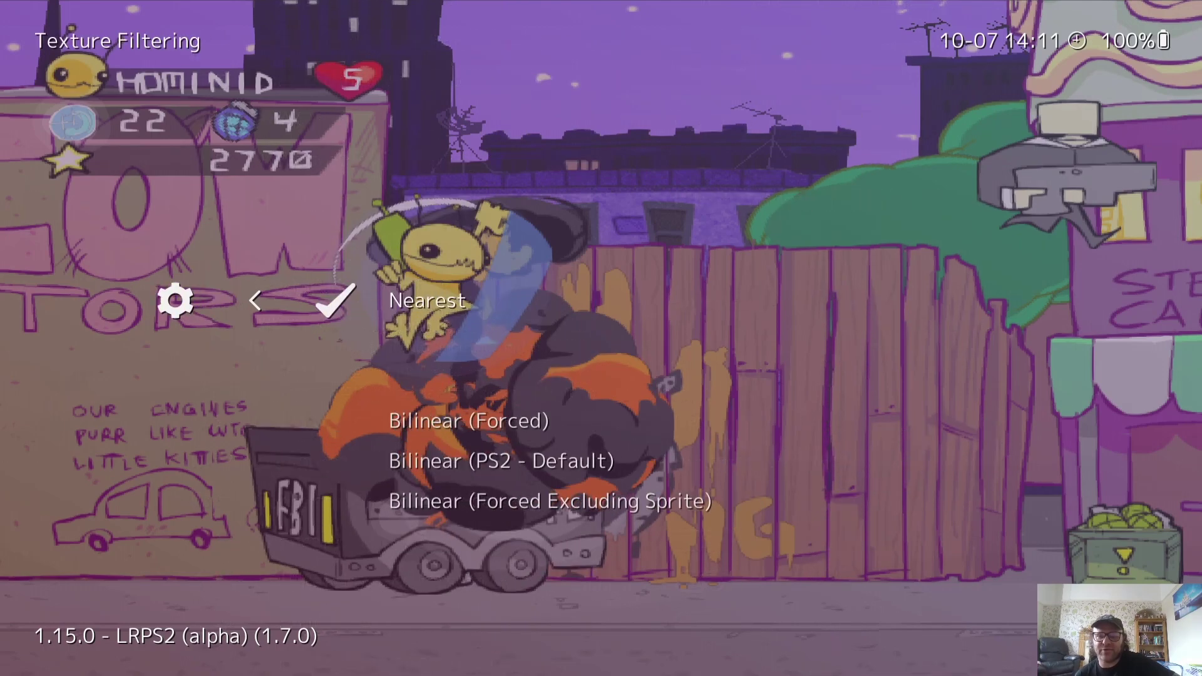
pyautogui.press('Down')
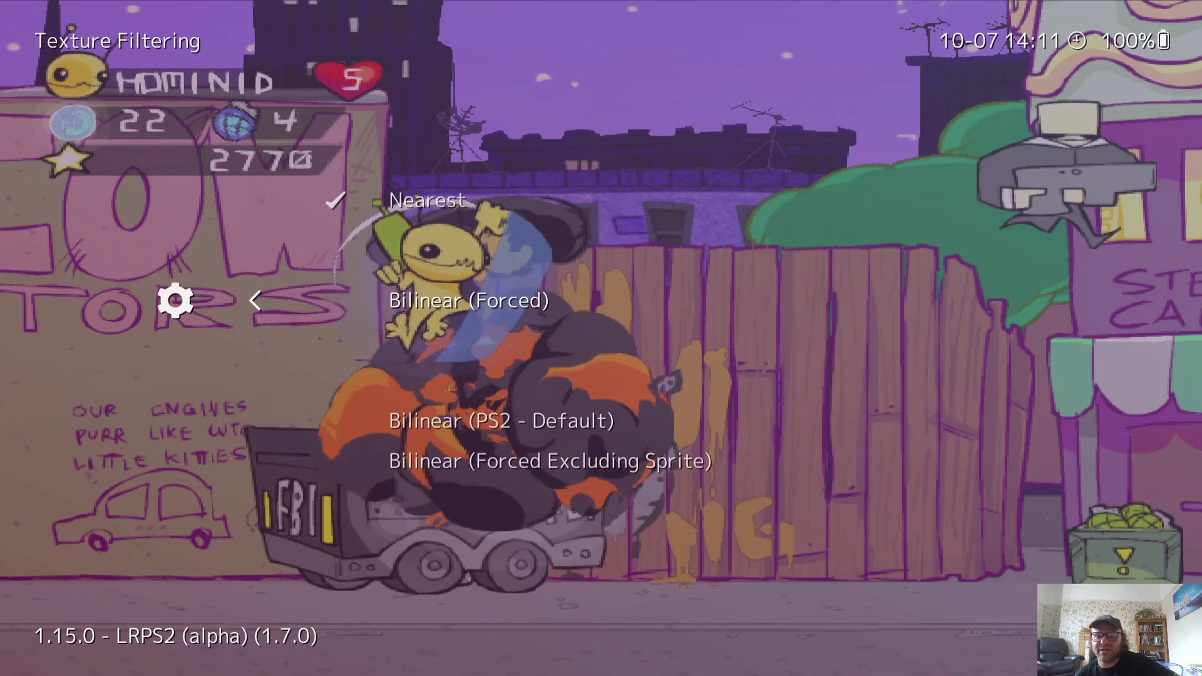
pyautogui.press('Return')
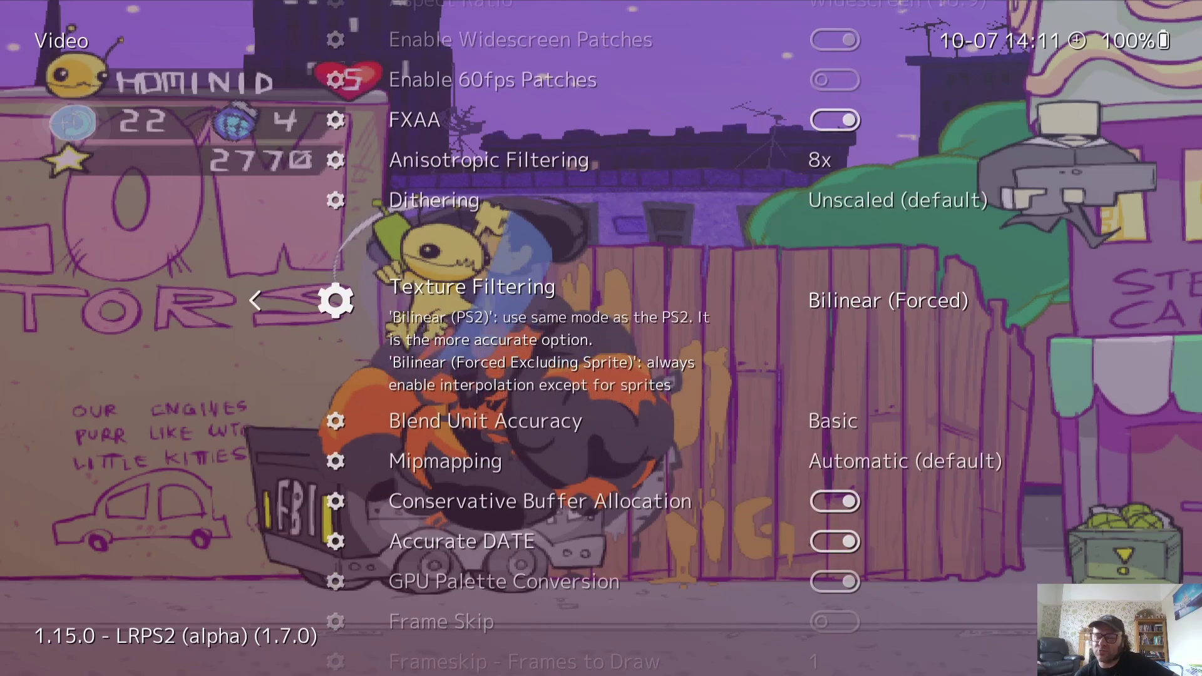
pyautogui.press('BackSpace')
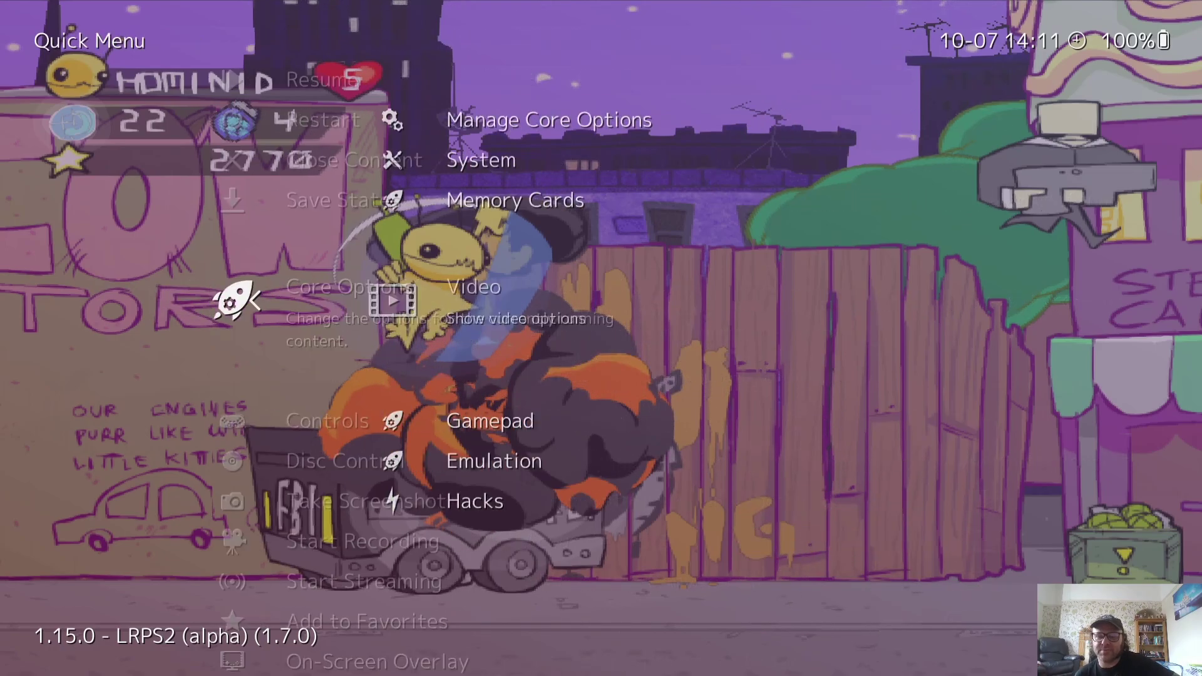
pyautogui.press('BackSpace')
pyautogui.press('Return')
pyautogui.press('Return')
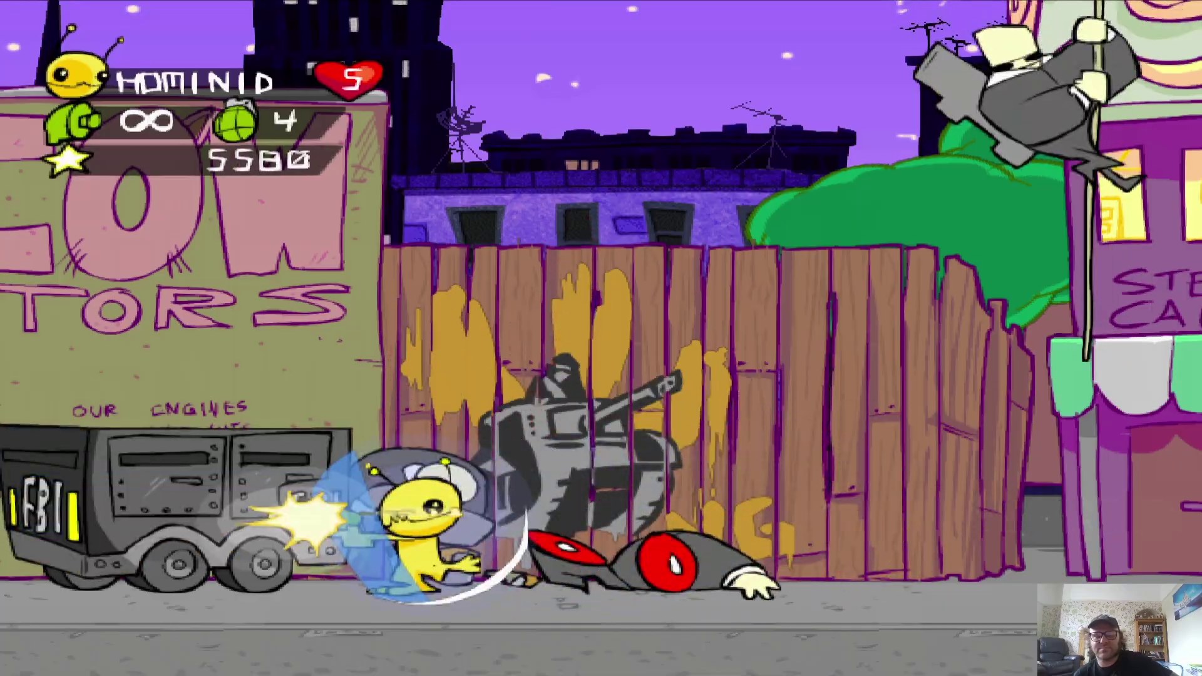
# Save the configuration to C:\RetroArch-Win64\retroarch.cfg via Main Menu > Configuration File, then resume playing.
pyautogui.press('F1')
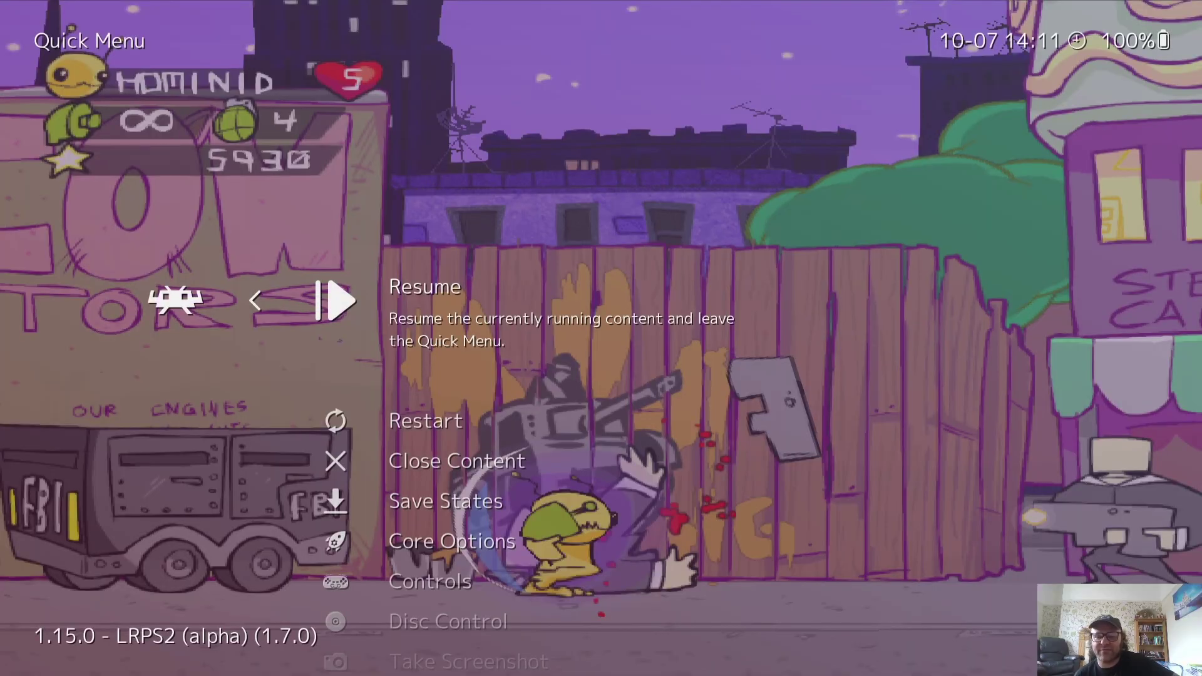
pyautogui.press('Down')
pyautogui.press('Down')
pyautogui.press('Down')
pyautogui.press('Down')
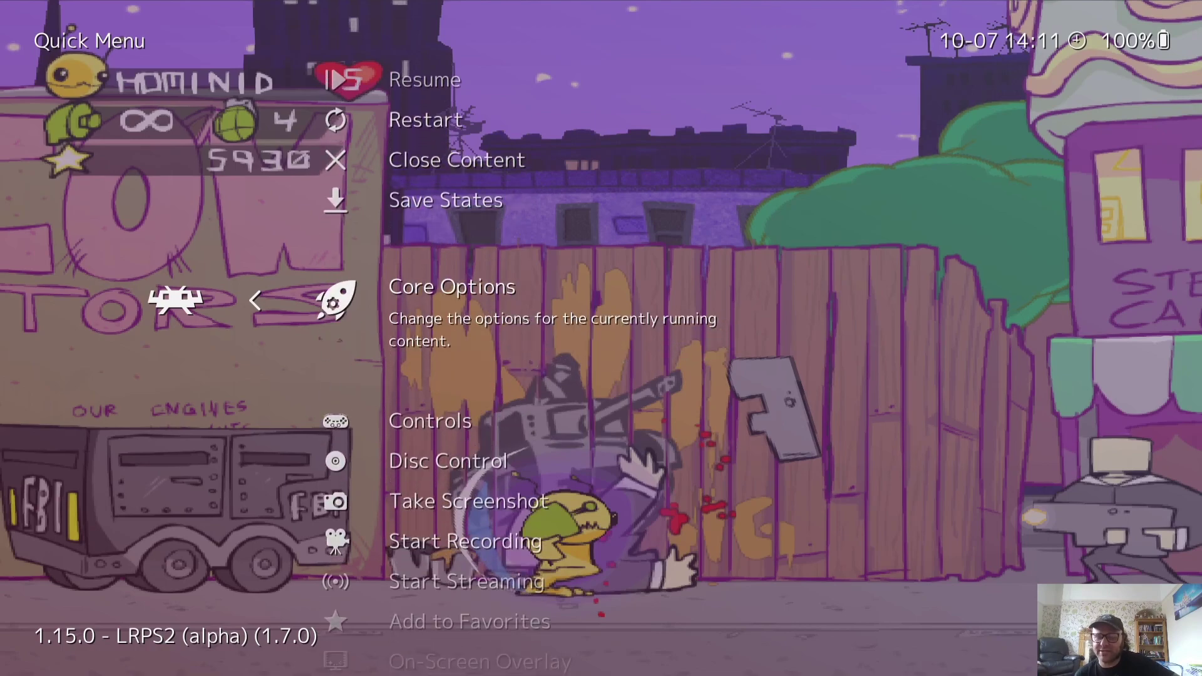
pyautogui.press('BackSpace')
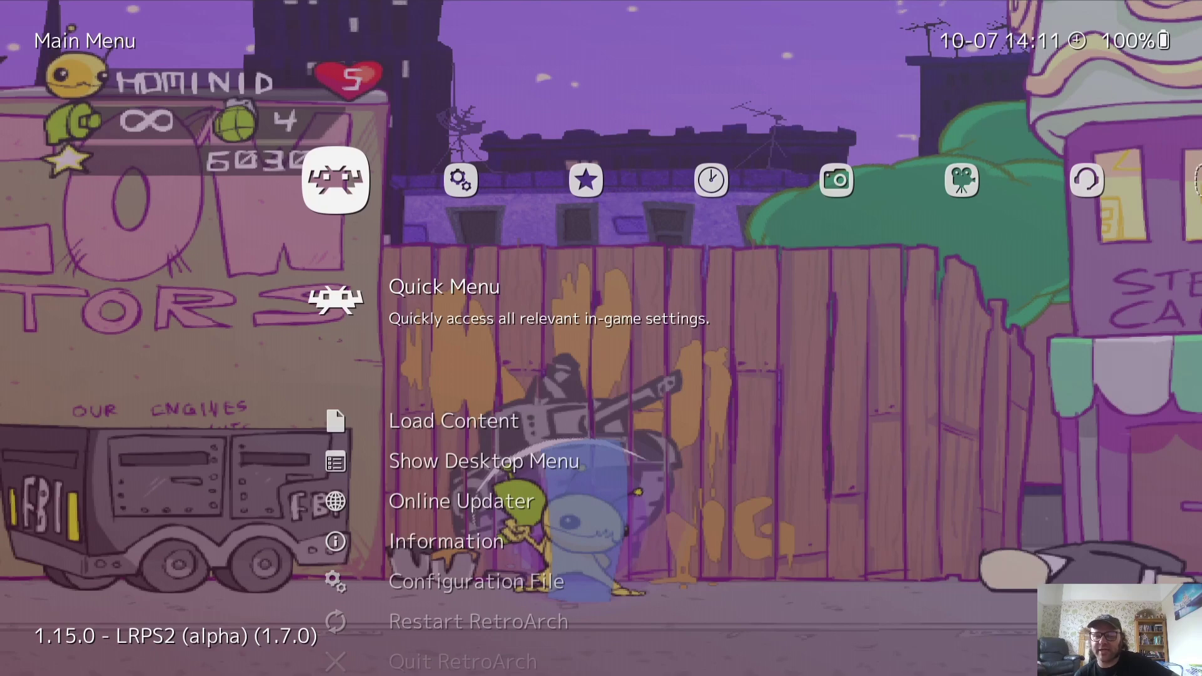
pyautogui.press('Down')
pyautogui.press('Down')
pyautogui.press('Down')
pyautogui.press('Down')
pyautogui.press('Down')
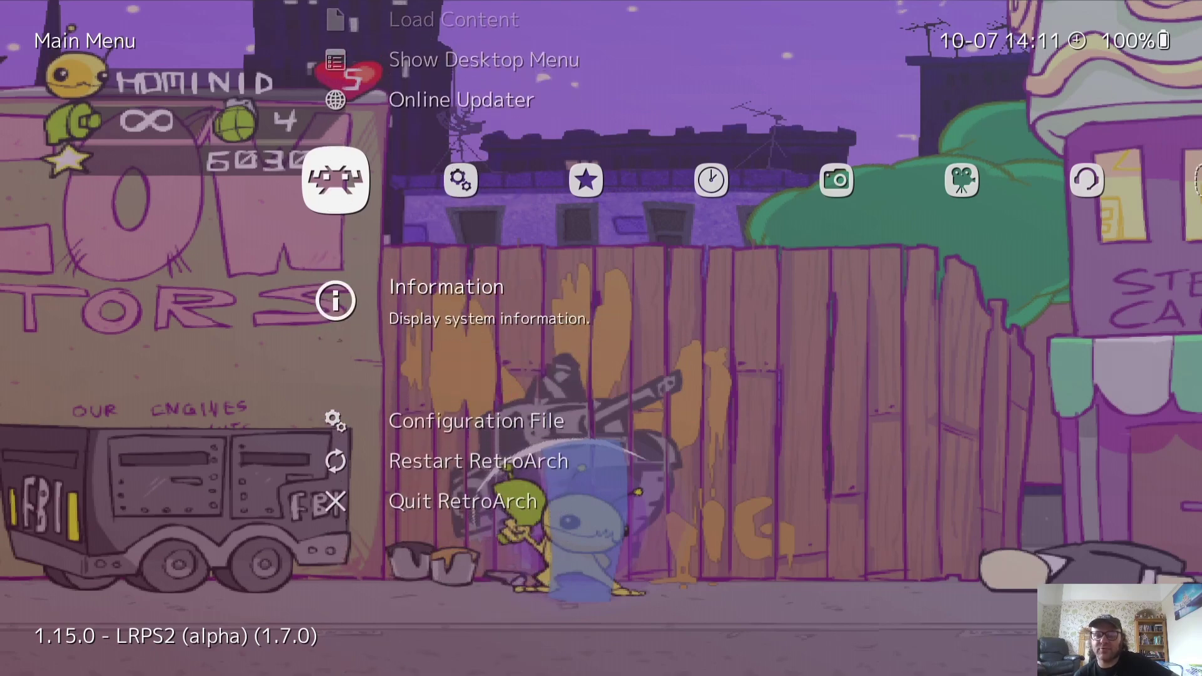
pyautogui.press('Return')
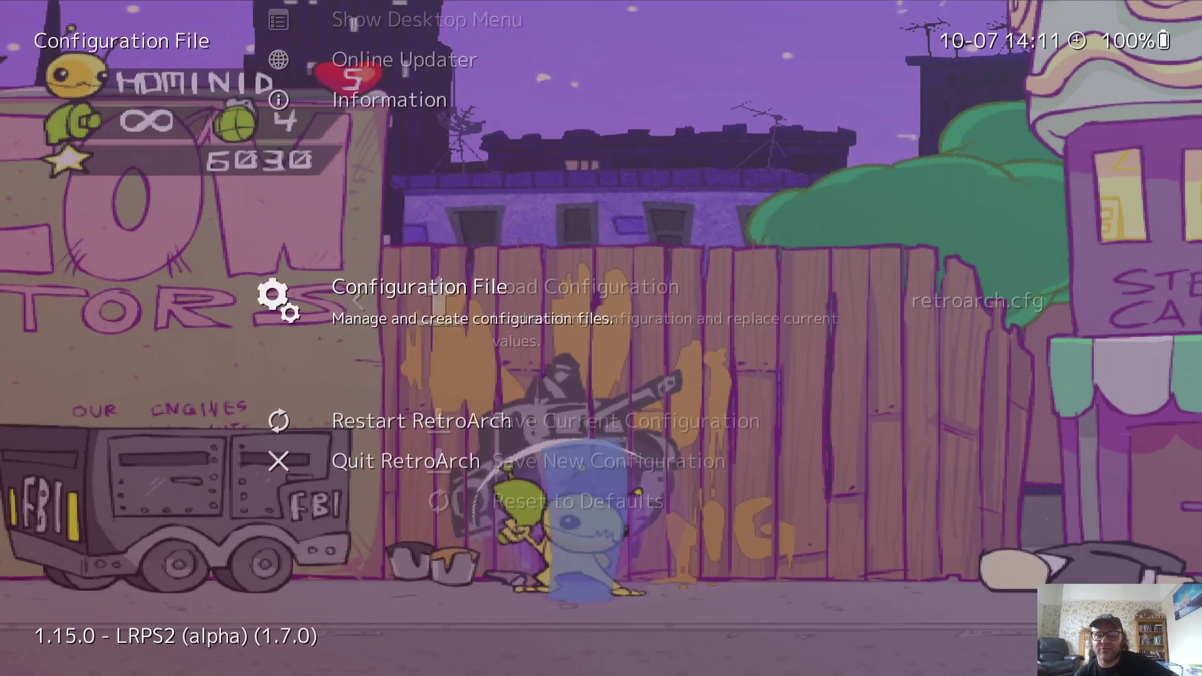
pyautogui.press('Down')
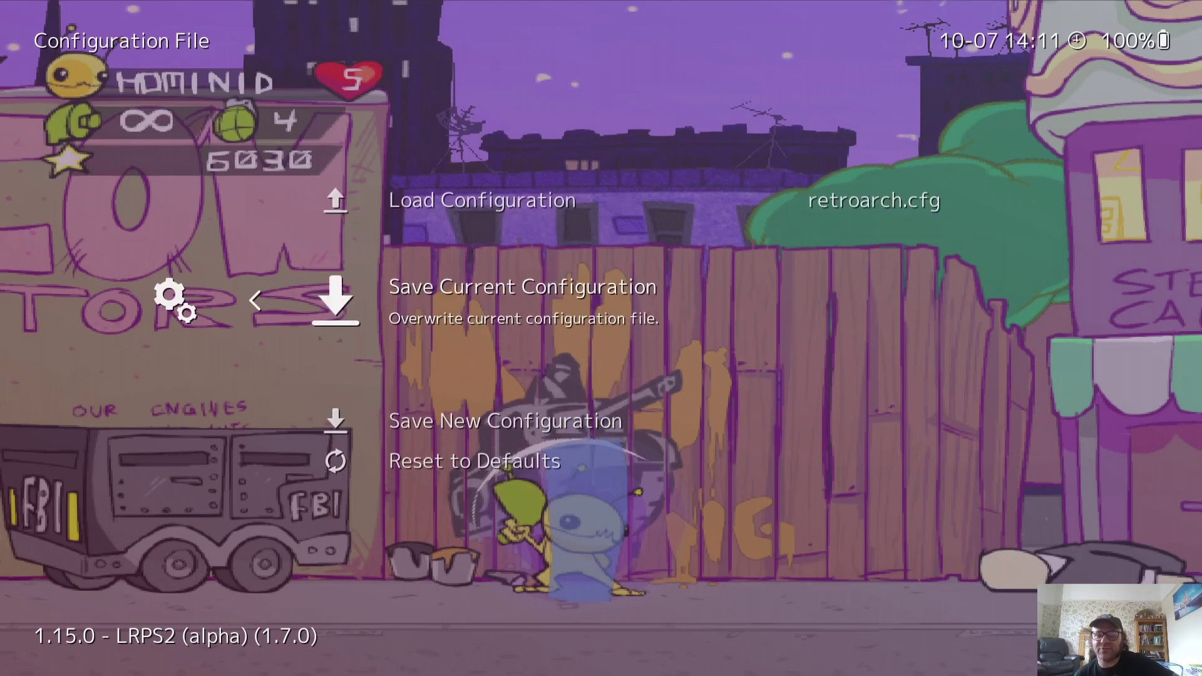
pyautogui.press('Return')
pyautogui.press('BackSpace')
pyautogui.press('Down')
pyautogui.press('F1')
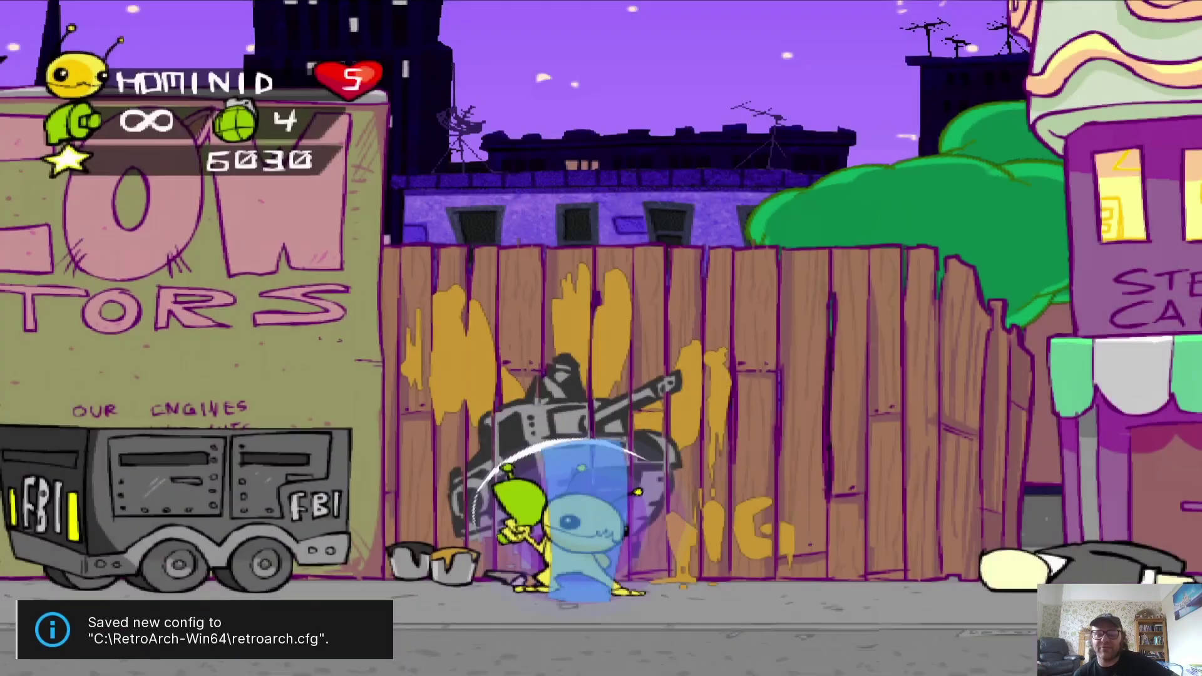